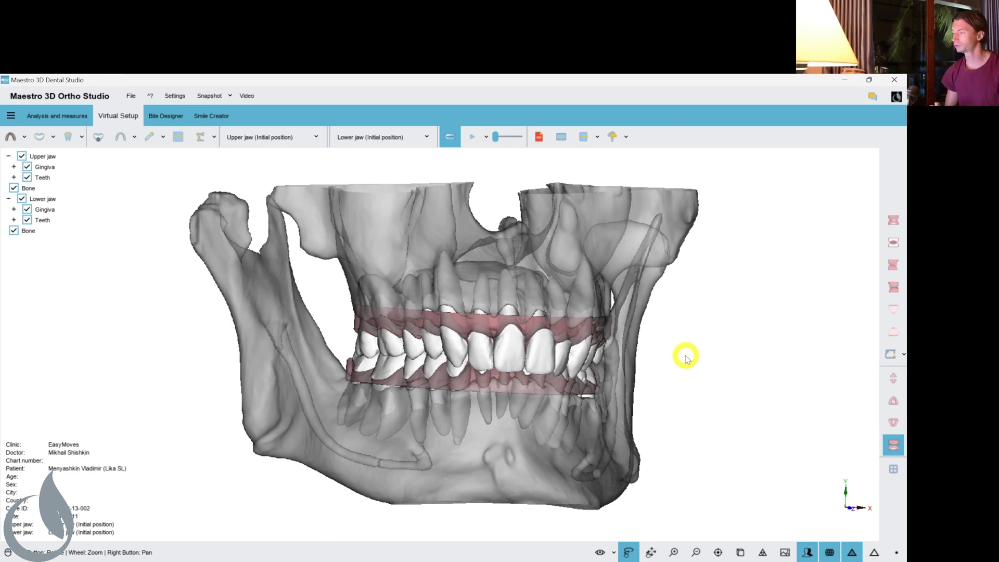
Hide the Gingiva layers on both the upper and lower jaws.
{"action": "left_click_drag", "start_coordinate": [647, 368], "coordinate": [383, 326]}
{"action": "scroll", "coordinate": [541, 347], "scroll_direction": "up", "scroll_amount": 3}
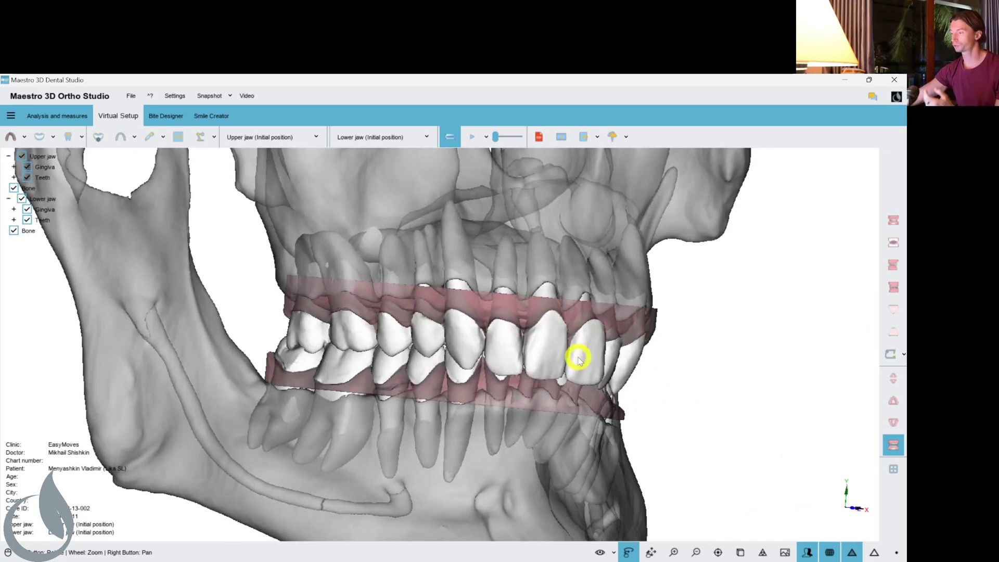
{"action": "left_click_drag", "start_coordinate": [645, 348], "coordinate": [554, 368]}
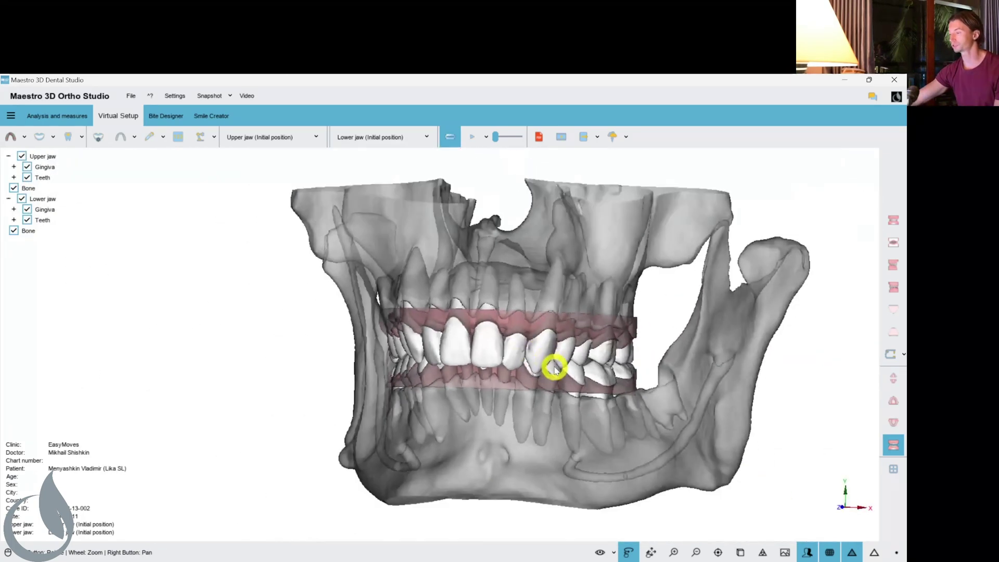
{"action": "left_click", "coordinate": [25, 168]}
{"action": "left_click", "coordinate": [27, 167]}
{"action": "left_click", "coordinate": [27, 209]}
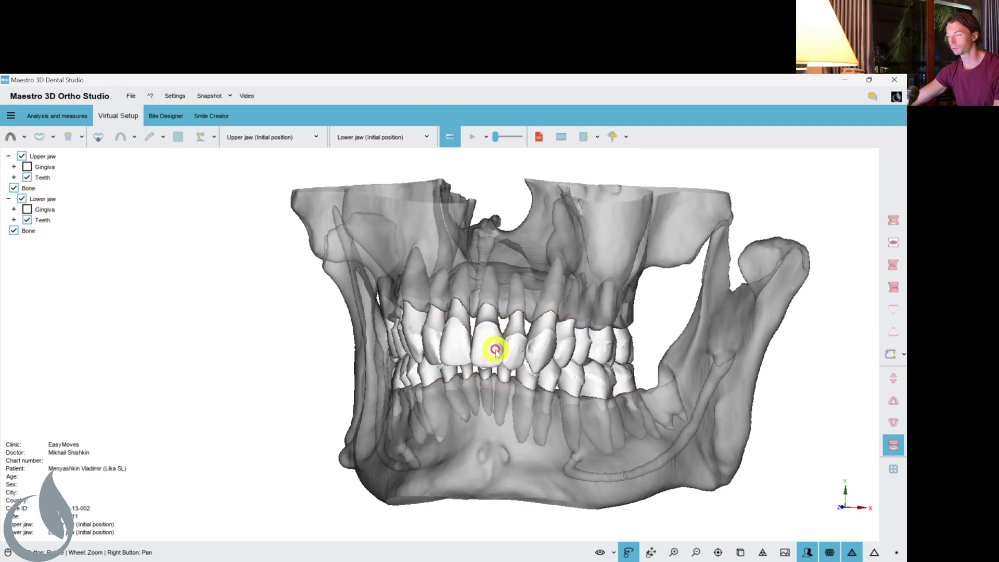
{"action": "scroll", "coordinate": [515, 363], "scroll_direction": "up", "scroll_amount": 5}
{"action": "left_click_drag", "start_coordinate": [515, 362], "coordinate": [508, 383]}
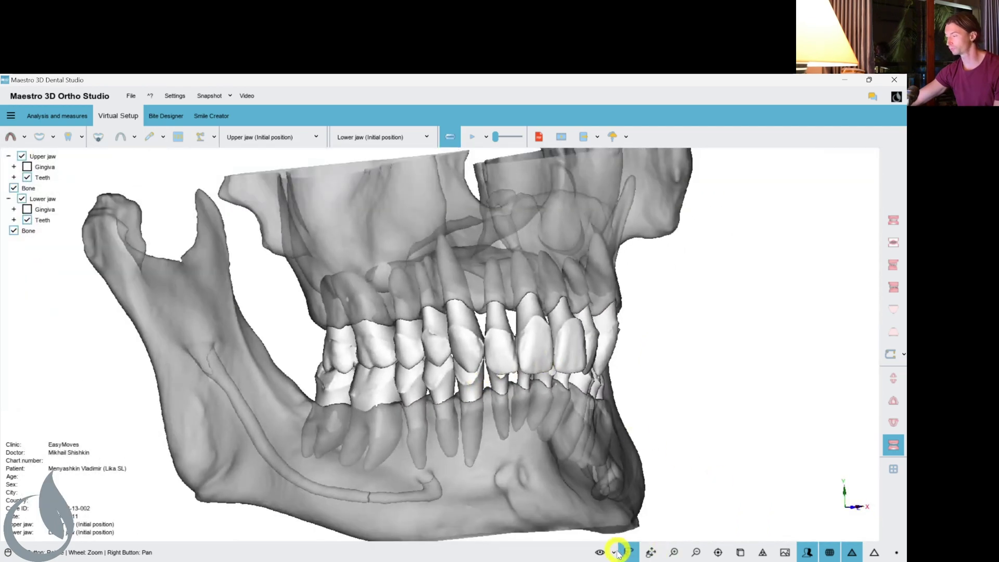
Hide the Bone layer to inspect the roots, then show it again at full opacity.
{"action": "left_click", "coordinate": [614, 553]}
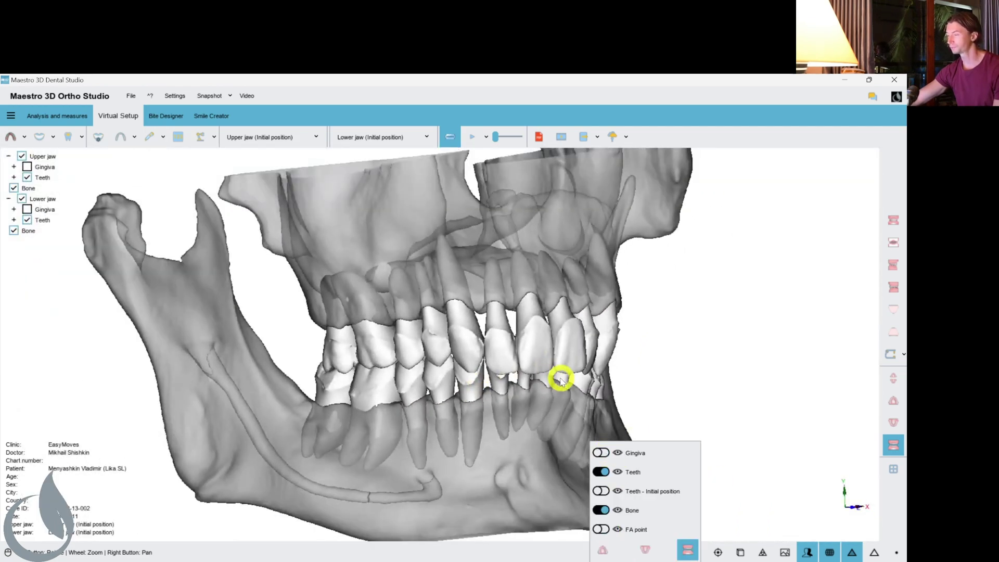
{"action": "left_click", "coordinate": [602, 507]}
{"action": "left_click_drag", "start_coordinate": [565, 387], "coordinate": [501, 397]}
{"action": "scroll", "coordinate": [468, 386], "scroll_direction": "up", "scroll_amount": 2}
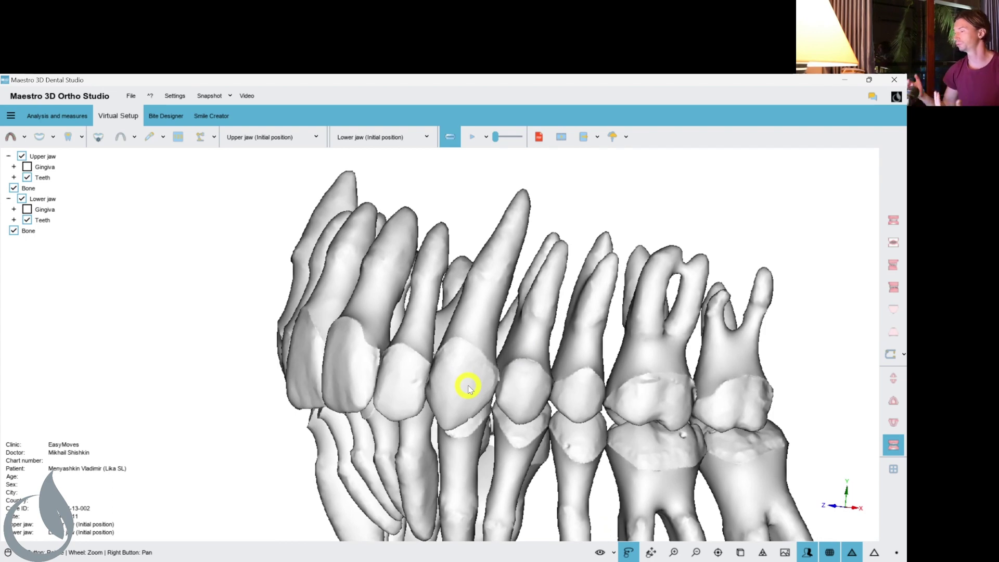
{"action": "left_click", "coordinate": [616, 554]}
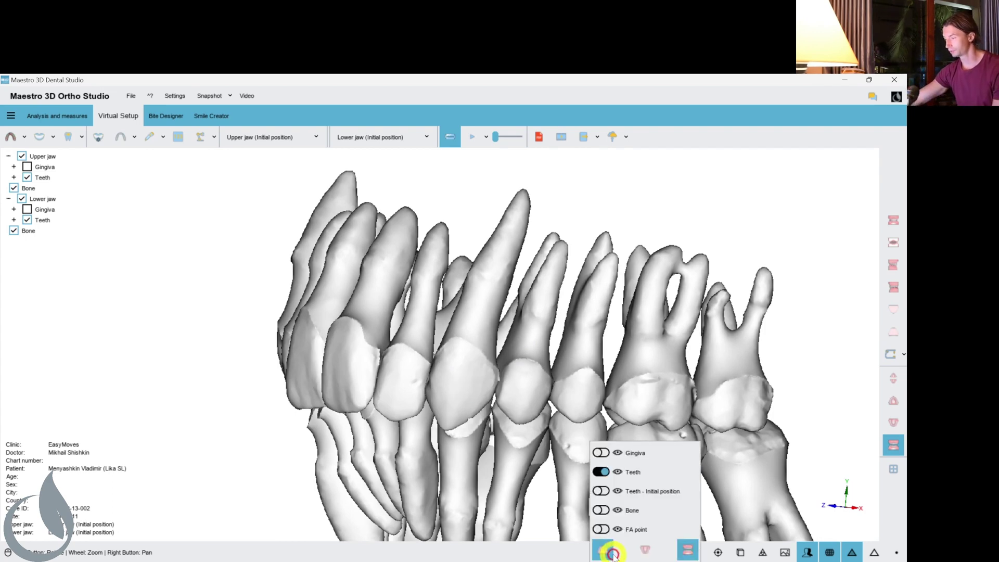
{"action": "left_click", "coordinate": [604, 510]}
{"action": "left_click_drag", "start_coordinate": [682, 509], "coordinate": [702, 509]}
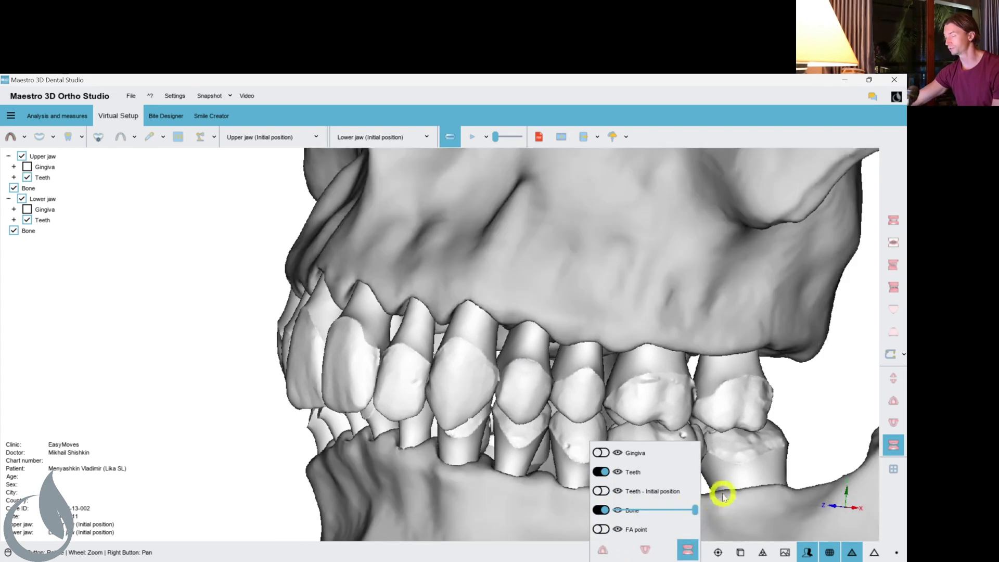
Inspect the skull from front and oblique views, then launch Autodesk Meshmixer.
{"action": "left_click_drag", "start_coordinate": [466, 372], "coordinate": [529, 404]}
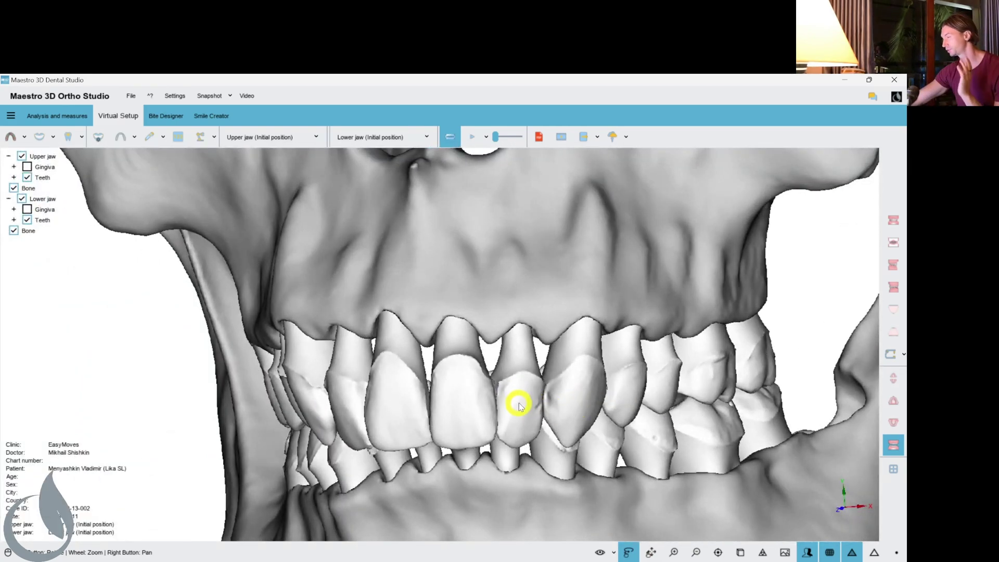
{"action": "left_click_drag", "start_coordinate": [519, 405], "coordinate": [527, 406]}
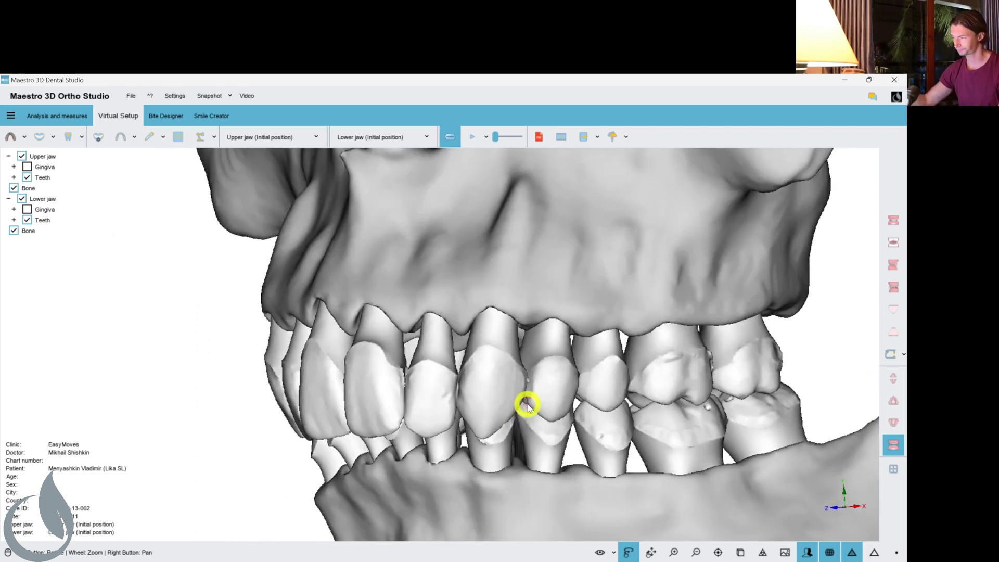
{"action": "scroll", "coordinate": [416, 349], "scroll_direction": "down", "scroll_amount": 3}
{"action": "left_click_drag", "start_coordinate": [468, 404], "coordinate": [529, 385]}
{"action": "scroll", "coordinate": [631, 374], "scroll_direction": "up", "scroll_amount": 5}
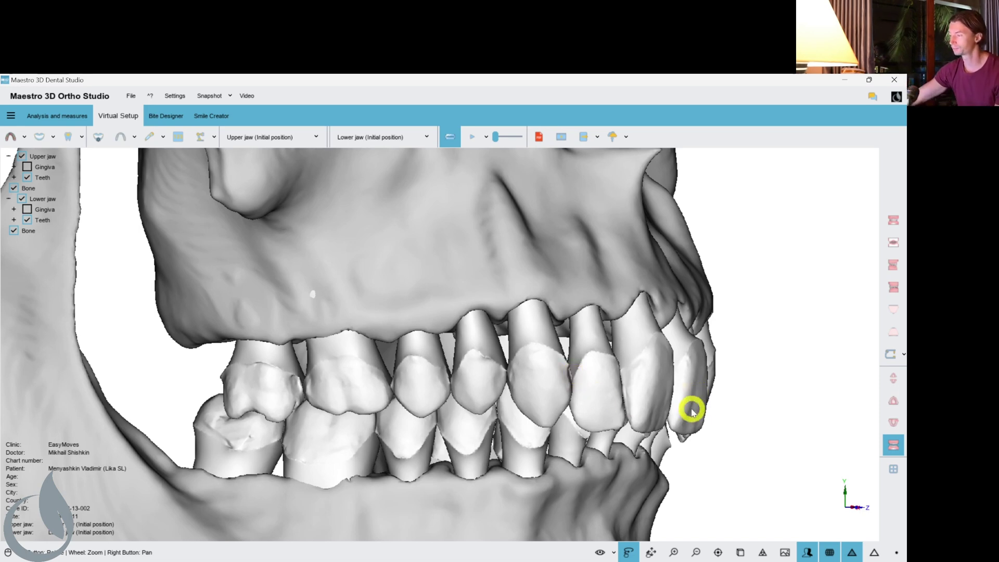
{"action": "left_click_drag", "start_coordinate": [691, 408], "coordinate": [353, 472]}
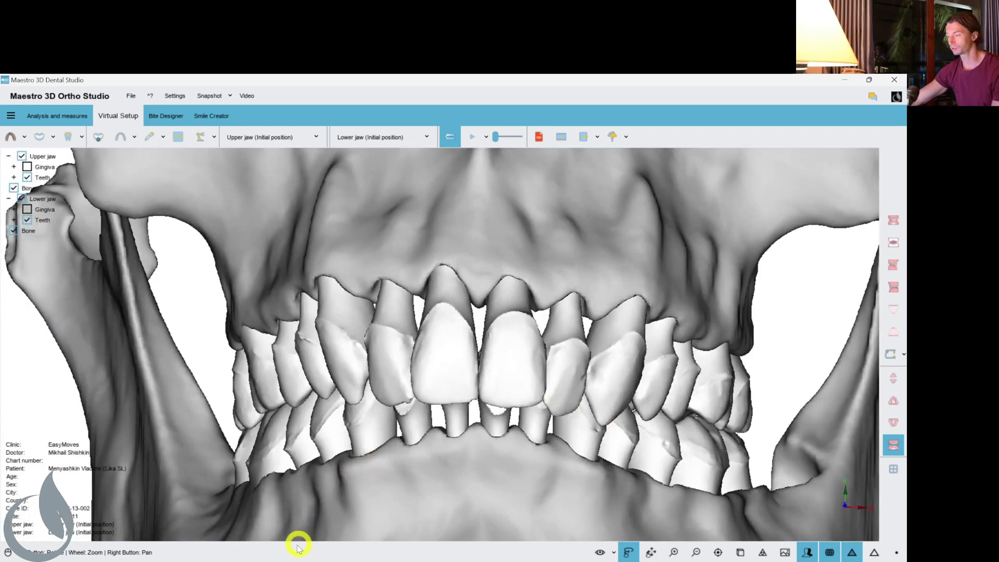
{"action": "left_click", "coordinate": [300, 561]}
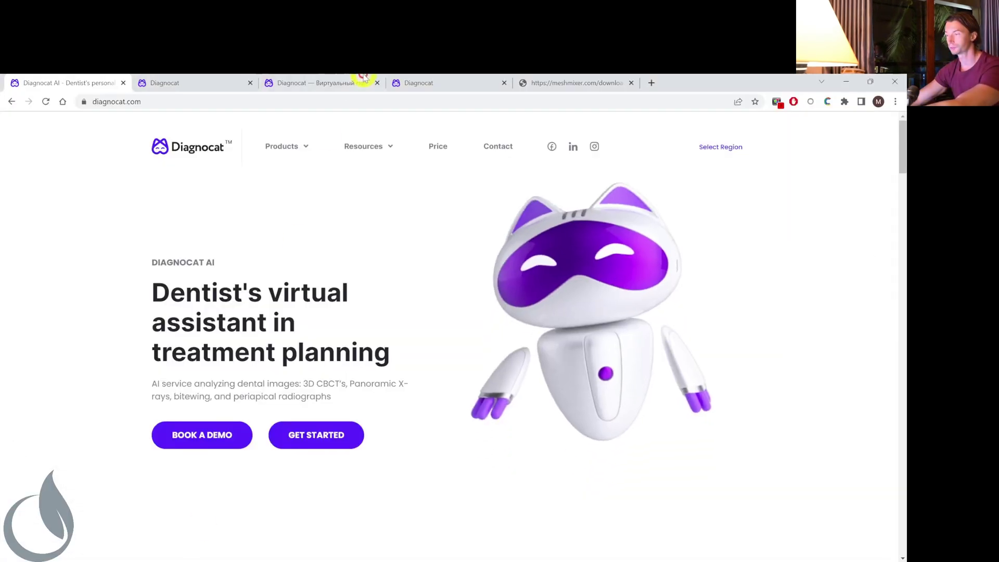
View the meshmixer.com download tab, then switch back to the first Diagnocat AI tab.
{"action": "left_click", "coordinate": [593, 81]}
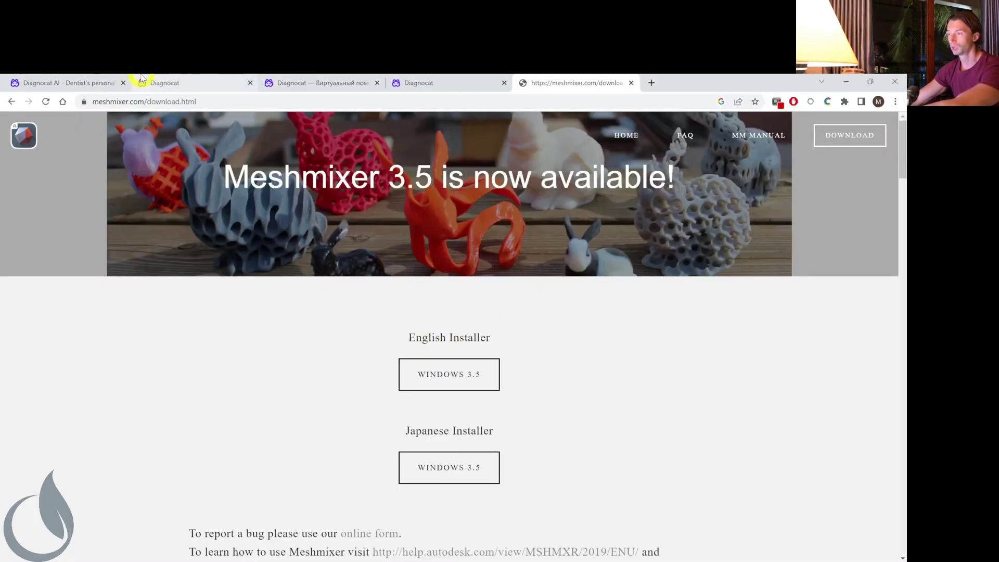
{"action": "left_click", "coordinate": [73, 83]}
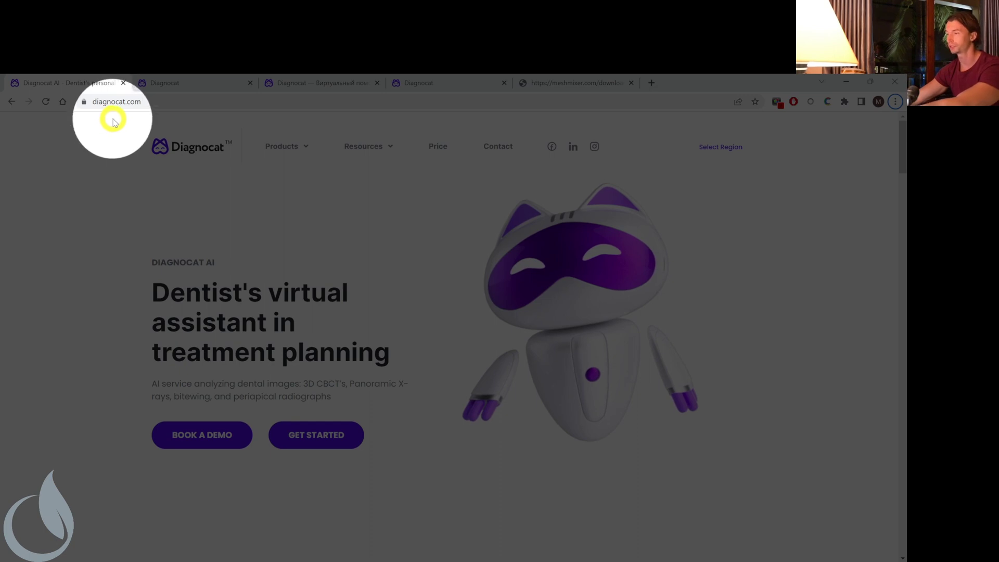
Log in on the app.diagnocat page using the account e-mail and password.
{"action": "left_click", "coordinate": [157, 85]}
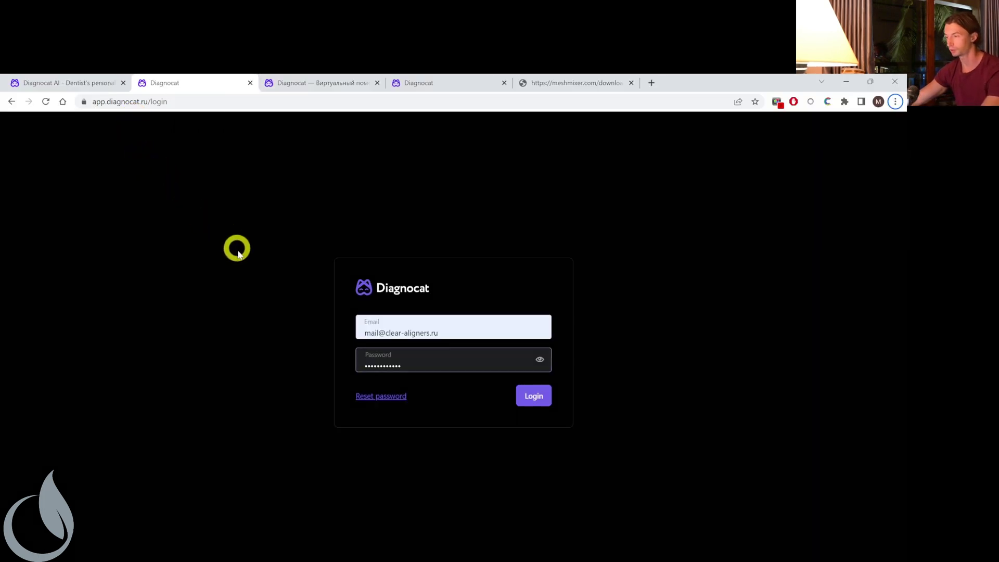
{"action": "left_click", "coordinate": [464, 334]}
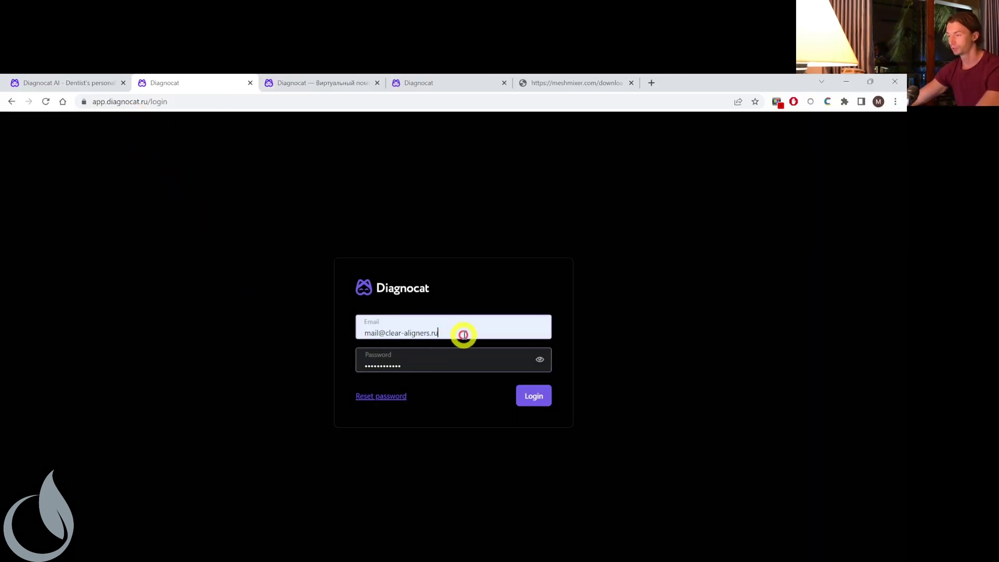
{"action": "left_click", "coordinate": [462, 361]}
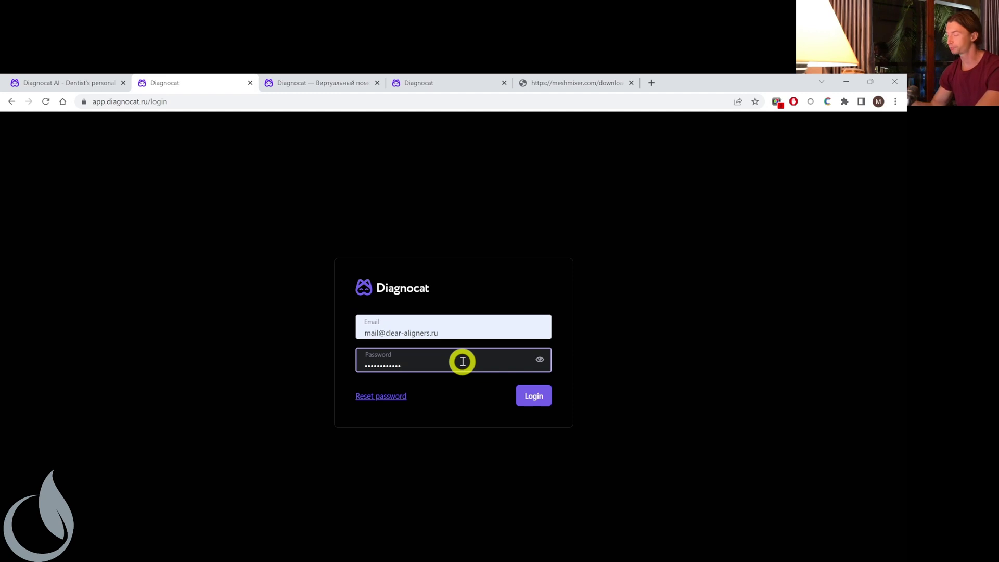
{"action": "left_click", "coordinate": [458, 332]}
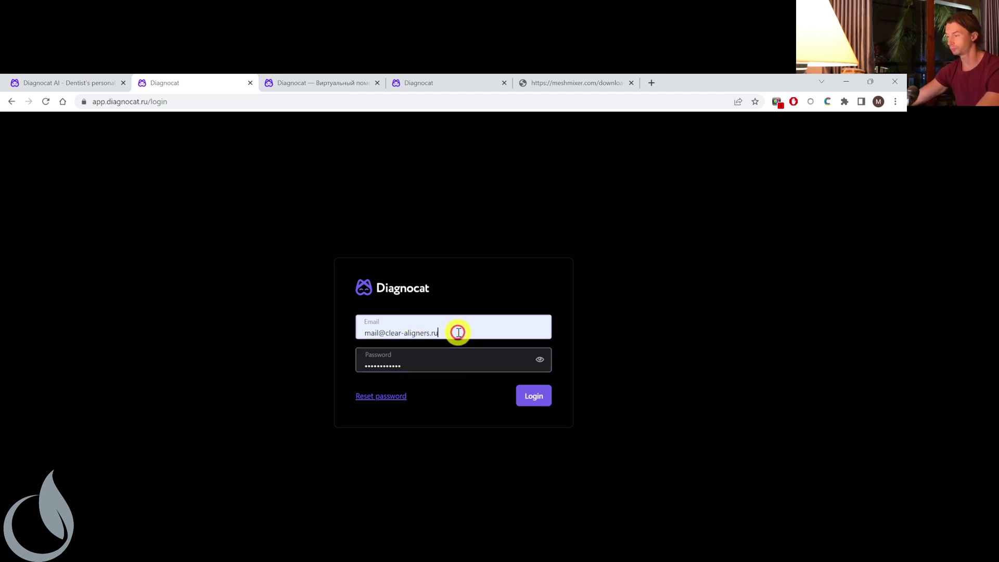
{"action": "left_click", "coordinate": [526, 400]}
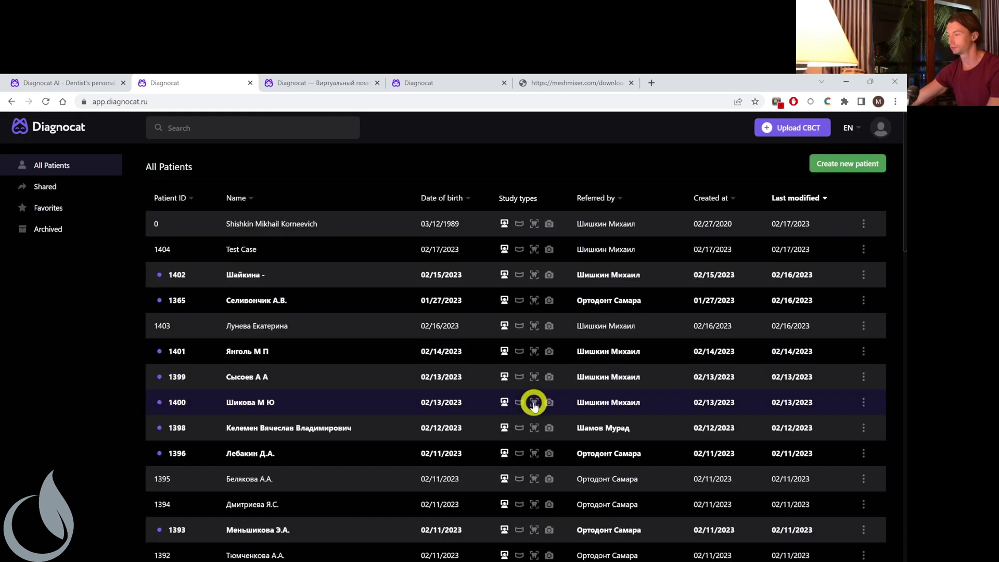
Open the Create new patient form and focus the last name field.
{"action": "scroll", "coordinate": [392, 311], "scroll_direction": "down", "scroll_amount": 3}
{"action": "scroll", "coordinate": [400, 299], "scroll_direction": "up", "scroll_amount": 3}
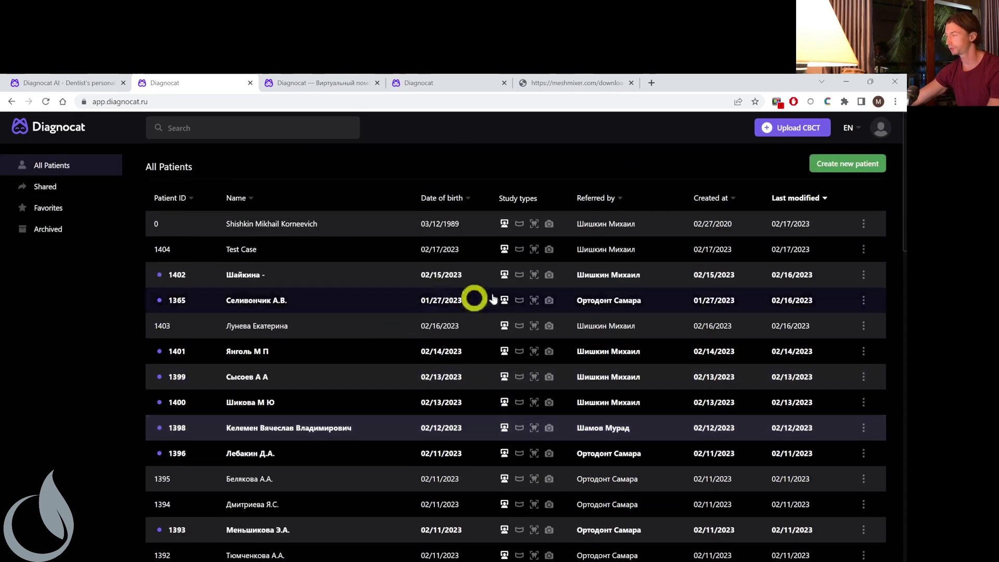
{"action": "left_click", "coordinate": [823, 165]}
{"action": "left_click", "coordinate": [380, 233]}
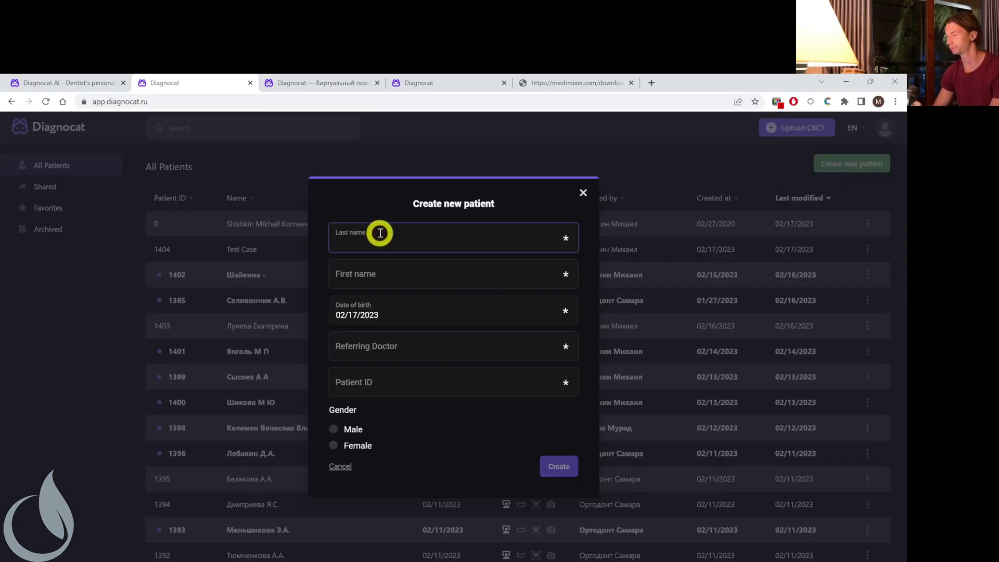
Switch to the Diagnocat tab showing the existing patient's CBCT studies page.
{"action": "left_click", "coordinate": [302, 82]}
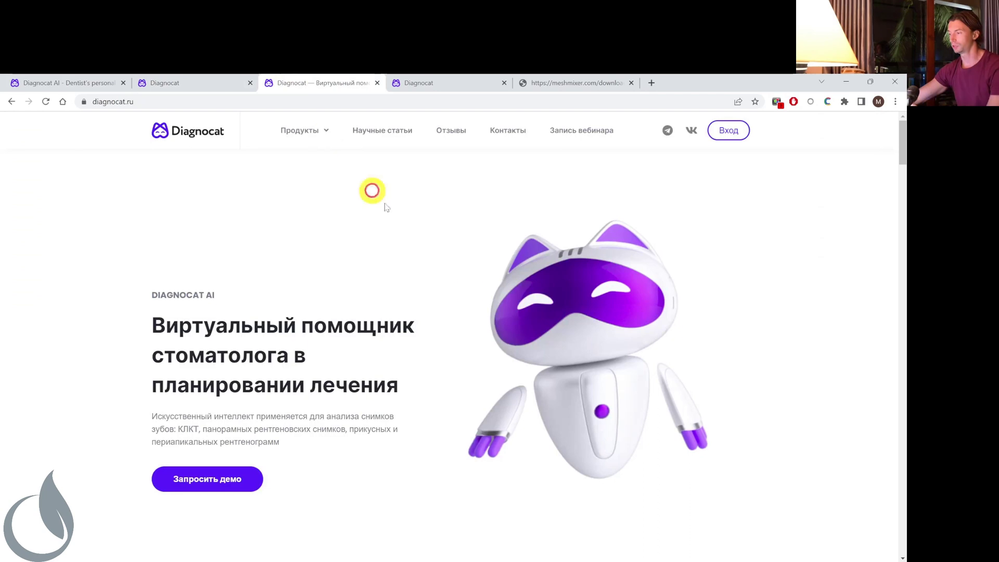
{"action": "left_click", "coordinate": [432, 82]}
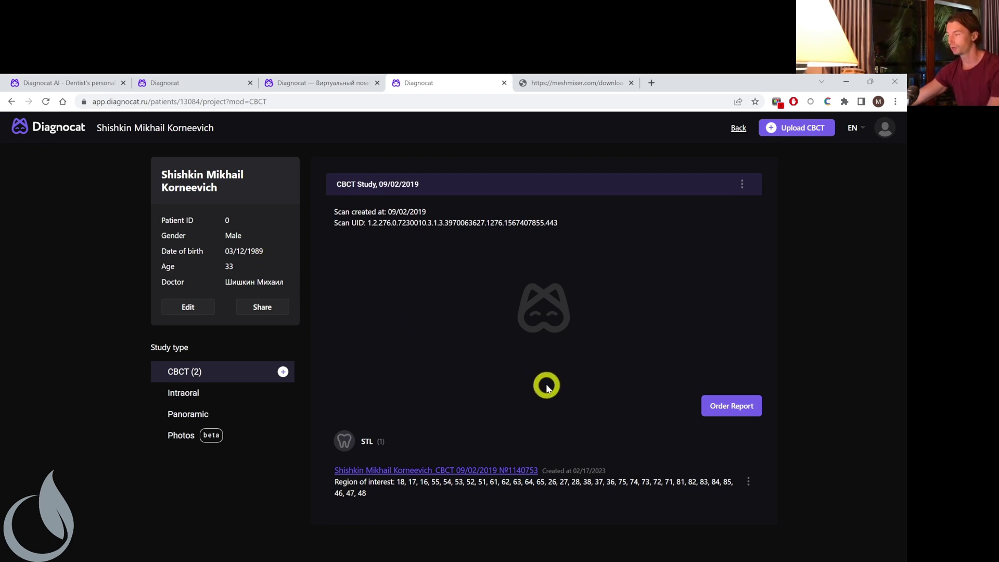
Upload the DATA > CBCT > IMGDATA folder (726 files) as a new CBCT study.
{"action": "left_click", "coordinate": [778, 135]}
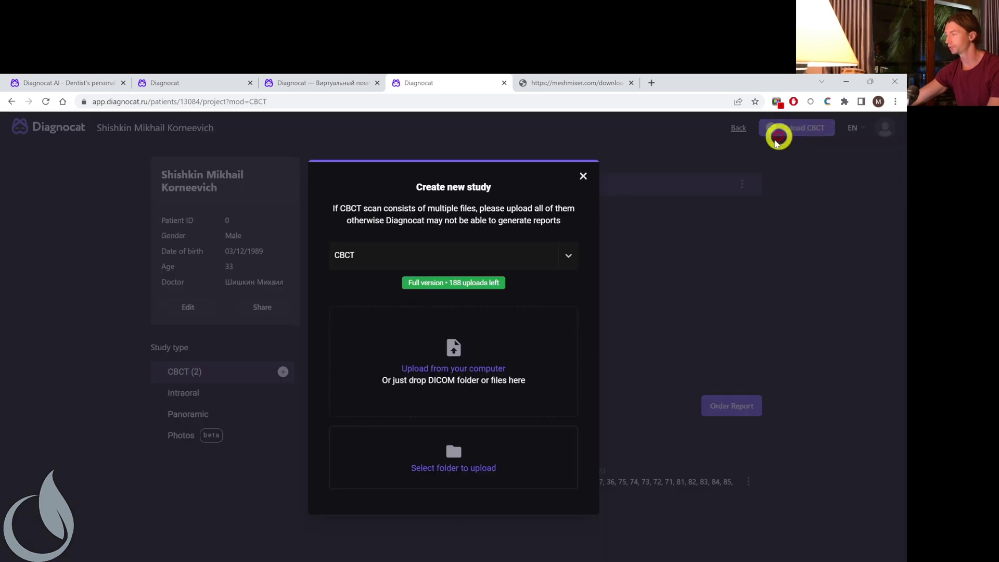
{"action": "left_click", "coordinate": [529, 458]}
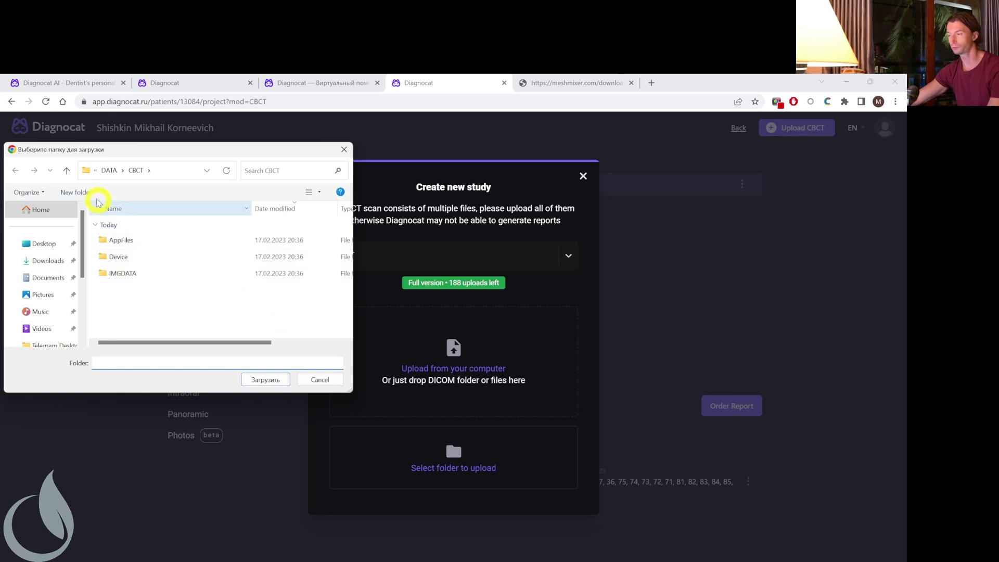
{"action": "left_click", "coordinate": [66, 170]}
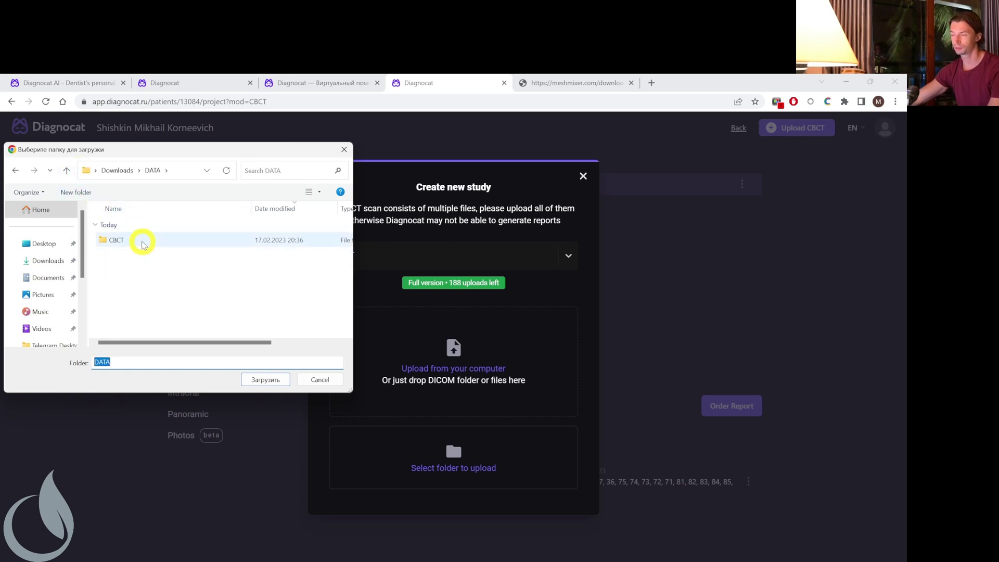
{"action": "left_click", "coordinate": [143, 242]}
{"action": "double_click", "coordinate": [143, 242]}
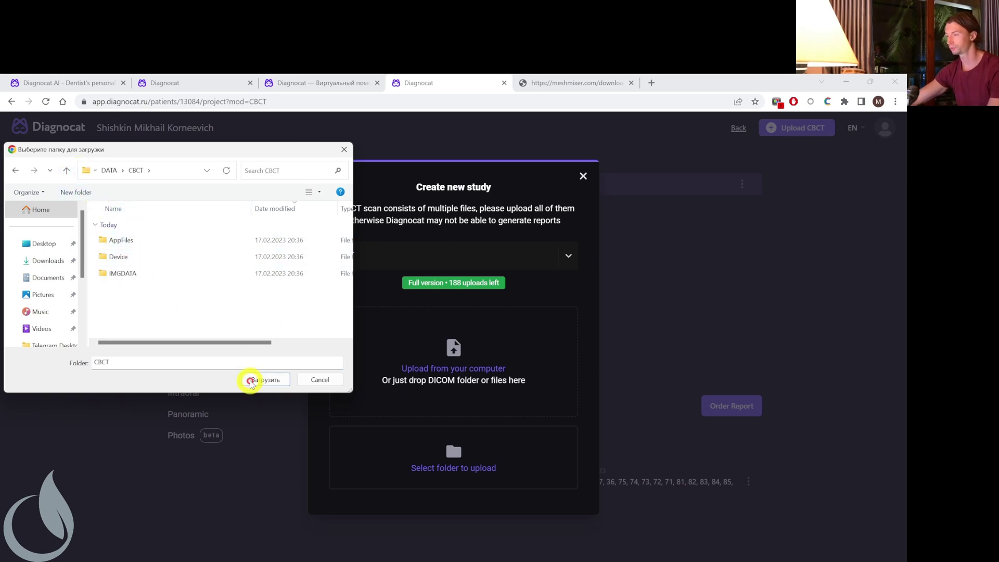
{"action": "left_click", "coordinate": [216, 272]}
{"action": "left_click", "coordinate": [264, 379]}
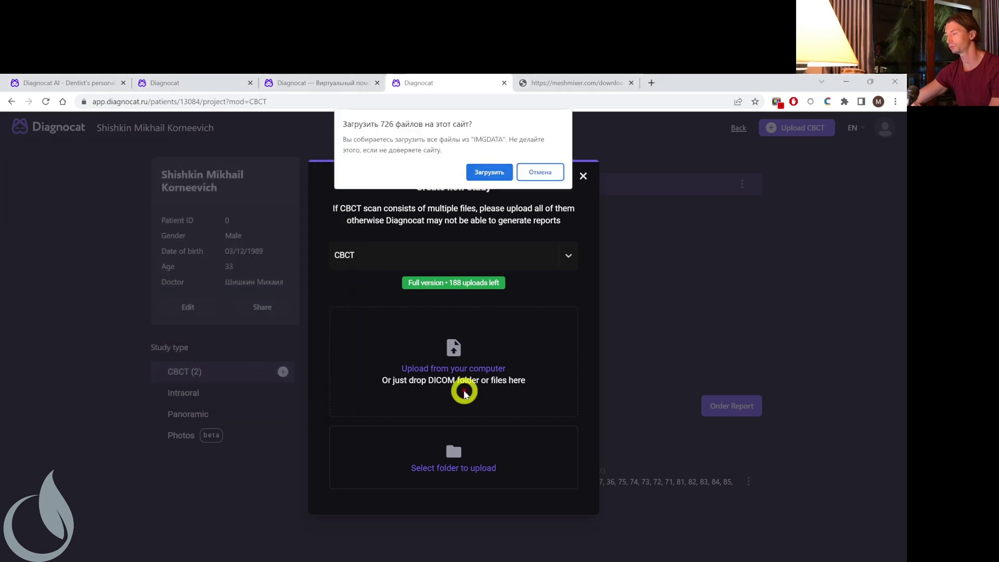
{"action": "left_click", "coordinate": [490, 171]}
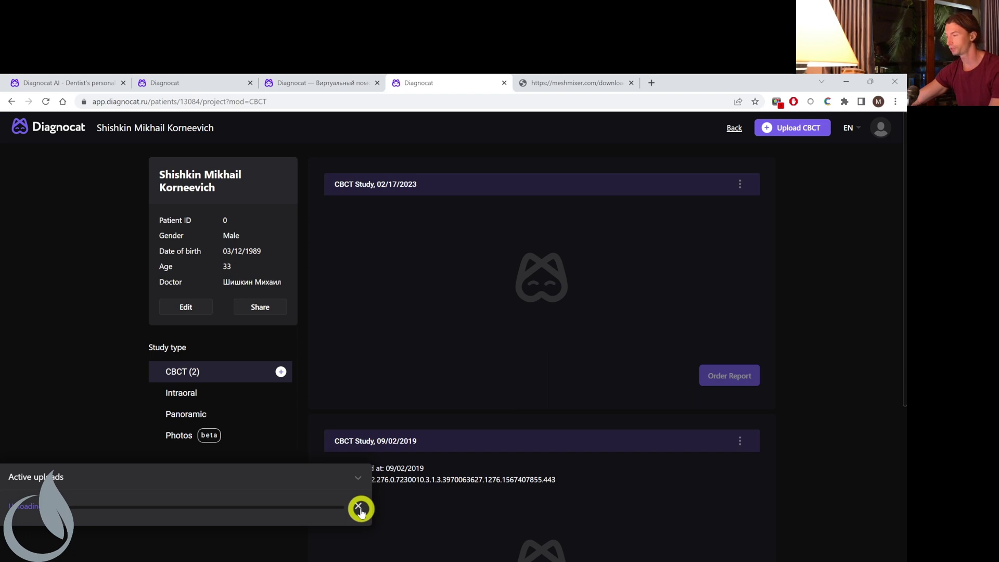
{"action": "left_click", "coordinate": [358, 507]}
Order an STL report with teeth and full anatomy as separate files, all teeth included.
{"action": "scroll", "coordinate": [662, 372], "scroll_direction": "down", "scroll_amount": 5}
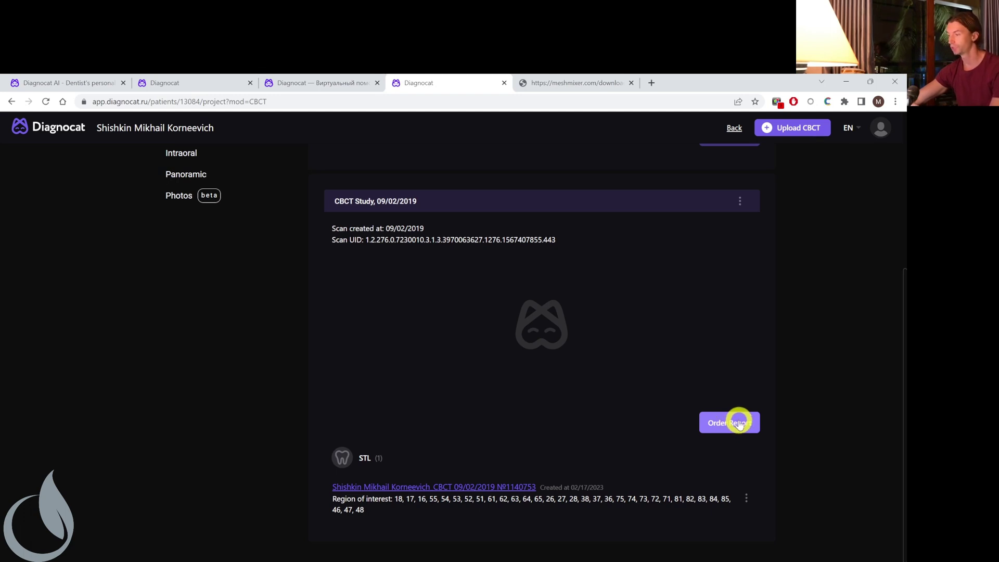
{"action": "left_click", "coordinate": [726, 430]}
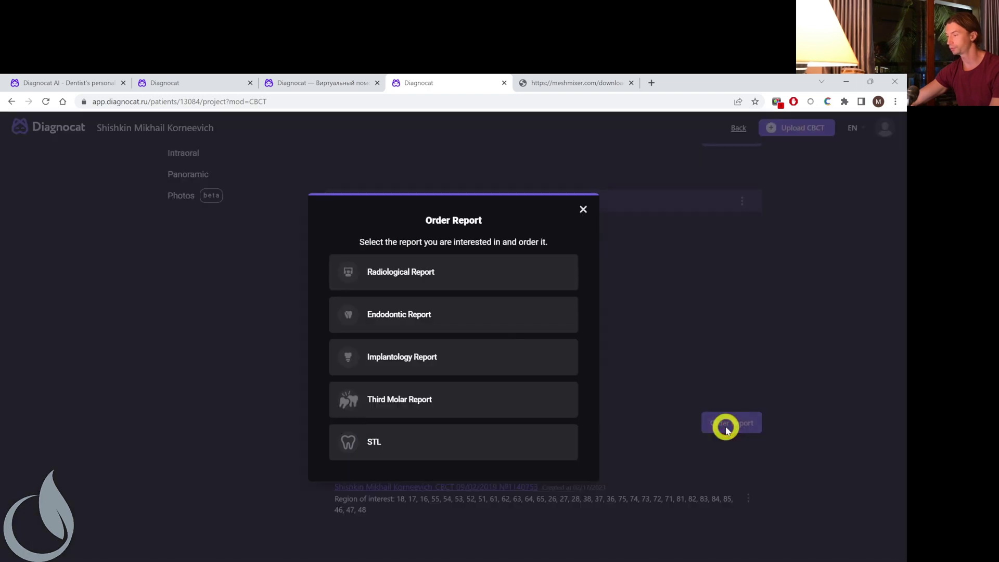
{"action": "left_click", "coordinate": [427, 450]}
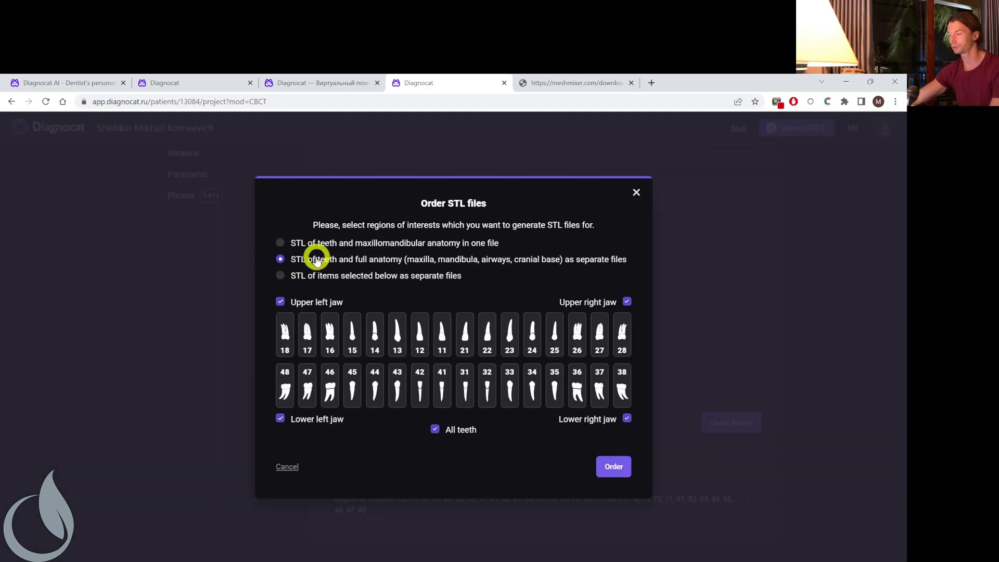
{"action": "left_click", "coordinate": [616, 470]}
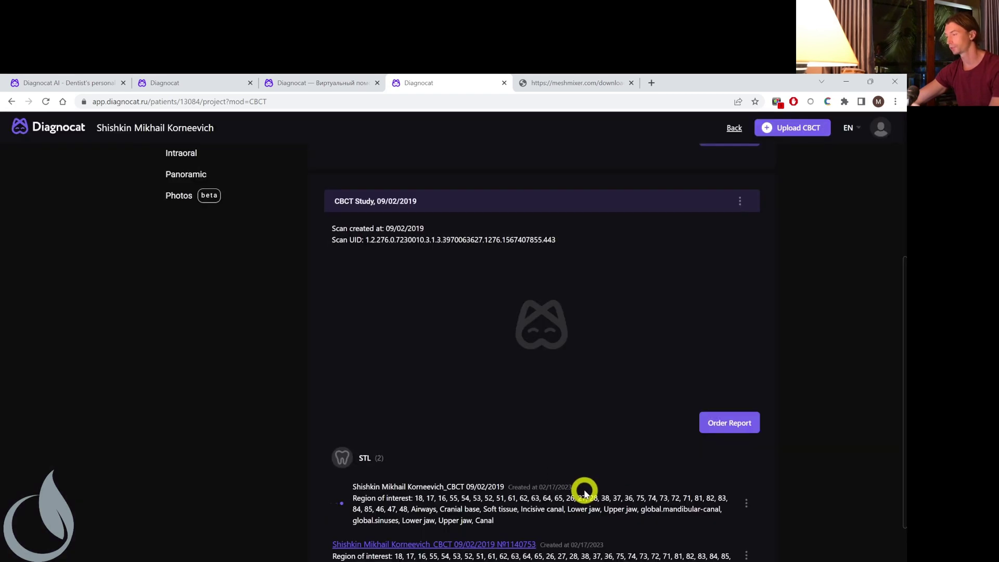
{"action": "scroll", "coordinate": [565, 475], "scroll_direction": "down", "scroll_amount": 1}
{"action": "scroll", "coordinate": [564, 474], "scroll_direction": "down", "scroll_amount": 1}
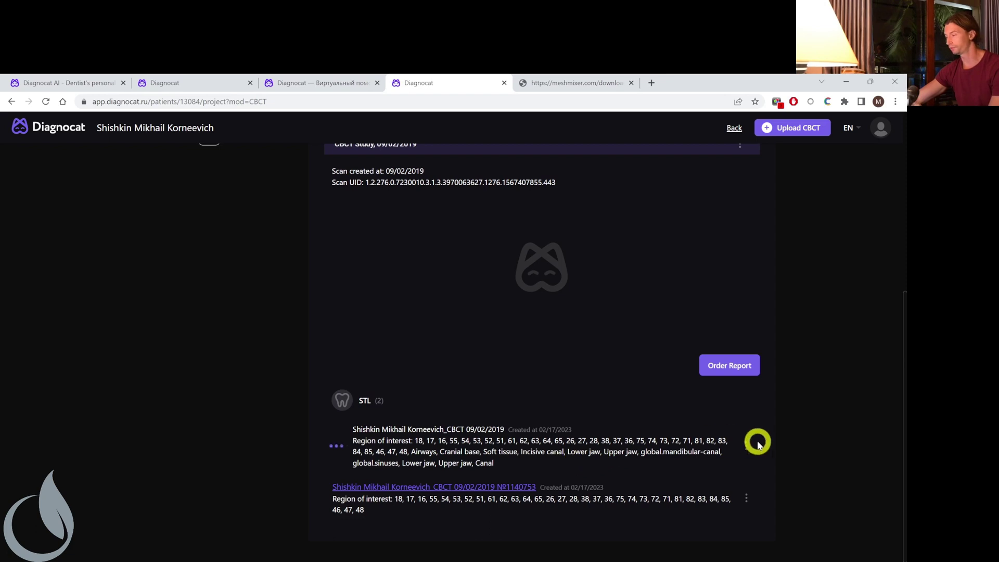
{"action": "left_click", "coordinate": [746, 498]}
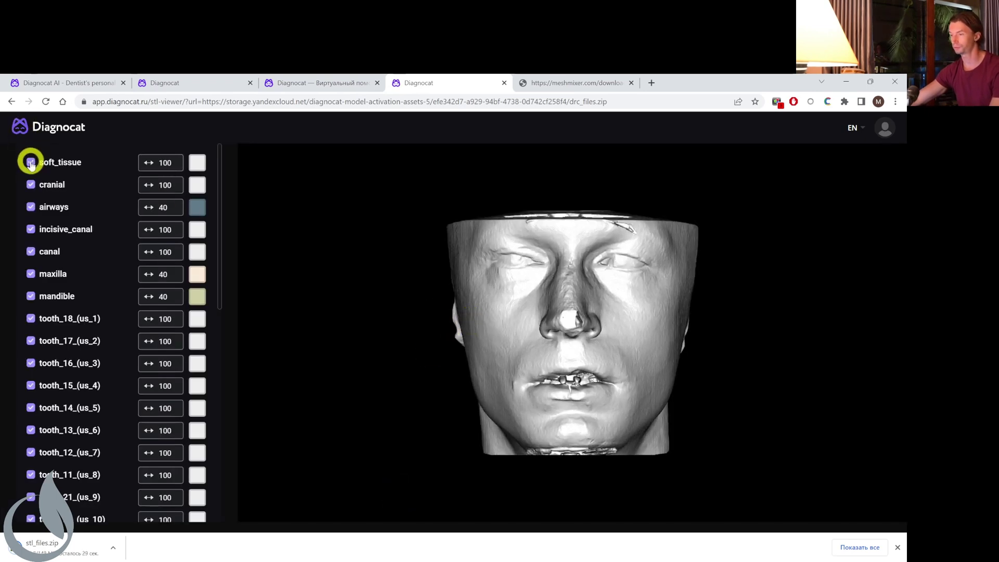
Hide soft_tissue in the STL viewer, orbit the skull, and open the downloaded stl_files.zip.
{"action": "left_click", "coordinate": [30, 162]}
{"action": "left_click_drag", "start_coordinate": [516, 332], "coordinate": [602, 317]}
{"action": "scroll", "coordinate": [601, 314], "scroll_direction": "up", "scroll_amount": 5}
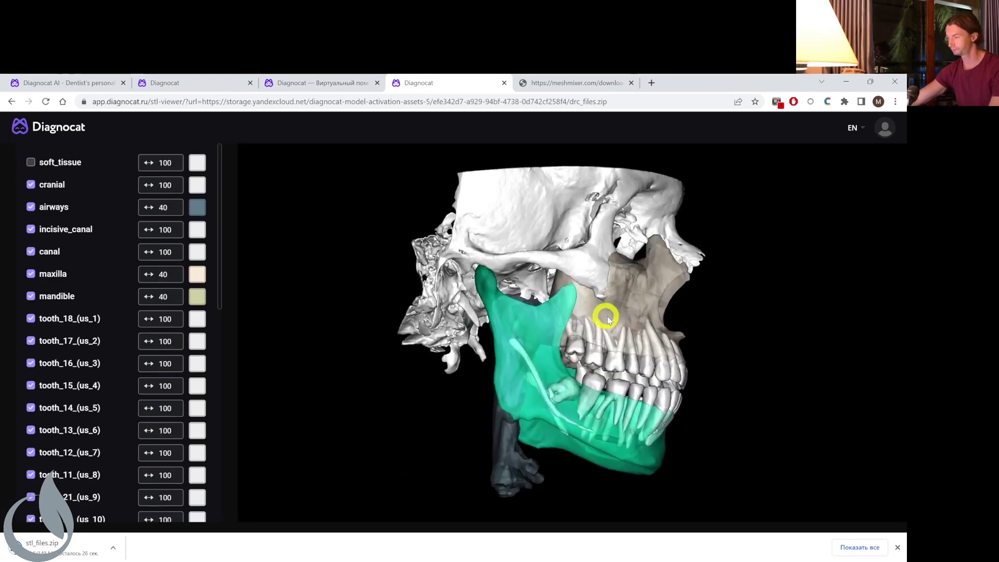
{"action": "left_click_drag", "start_coordinate": [664, 325], "coordinate": [602, 341]}
{"action": "scroll", "coordinate": [628, 339], "scroll_direction": "up", "scroll_amount": 3}
{"action": "scroll", "coordinate": [602, 341], "scroll_direction": "down", "scroll_amount": 3}
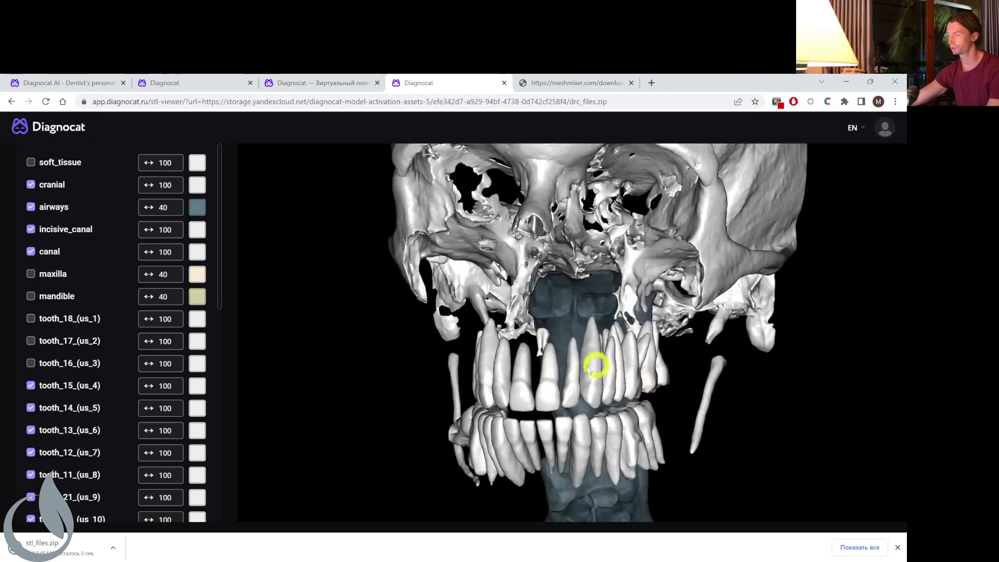
{"action": "left_click_drag", "start_coordinate": [589, 369], "coordinate": [561, 353]}
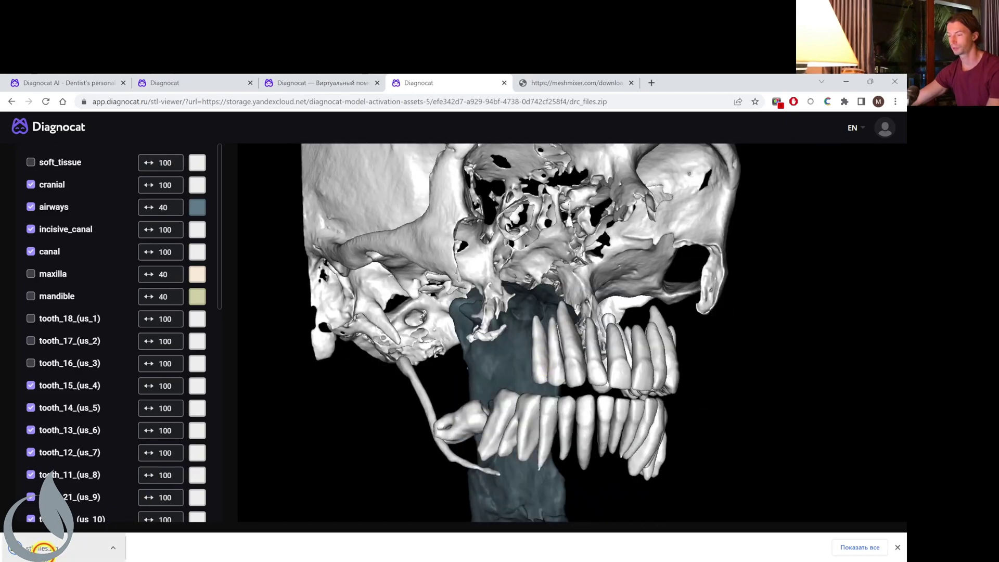
{"action": "left_click", "coordinate": [43, 548]}
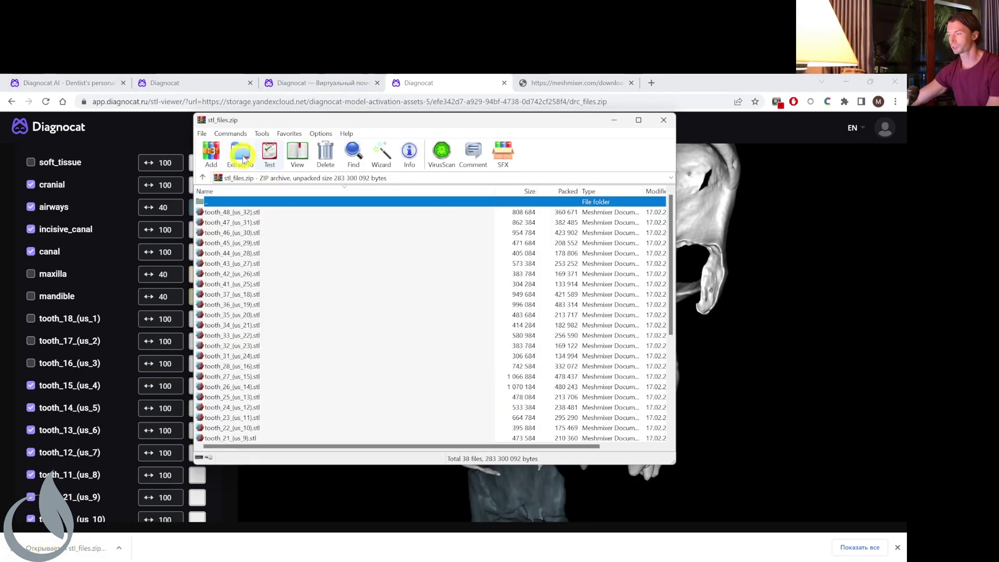
Use Extract To with Desktop as the destination to unpack the 38 STL files.
{"action": "left_click", "coordinate": [241, 156]}
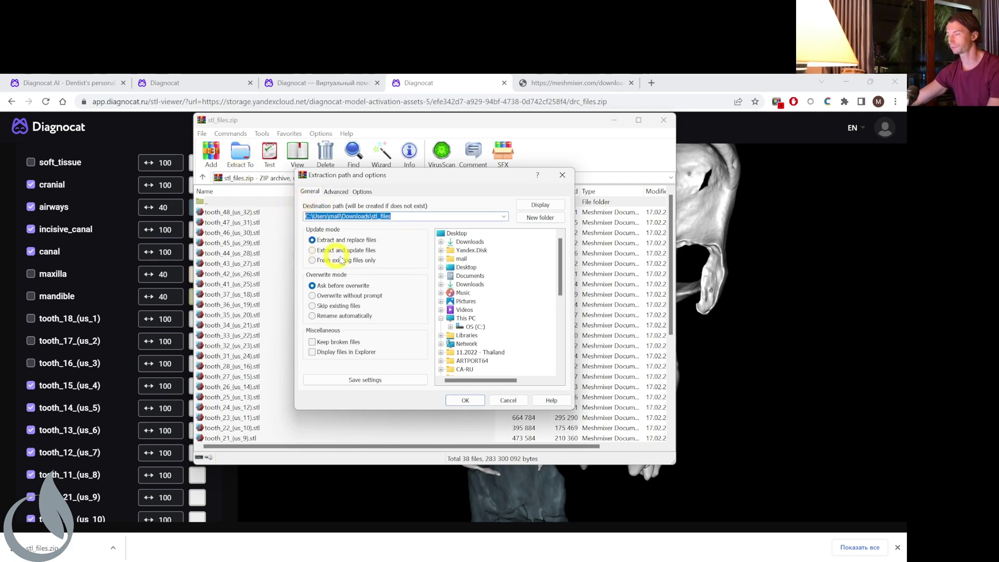
{"action": "left_click", "coordinate": [440, 266]}
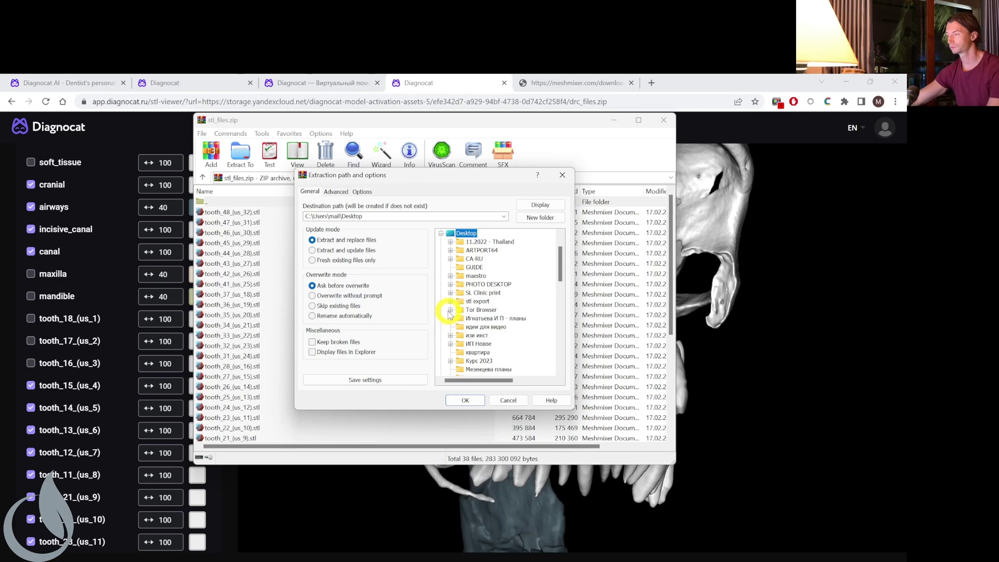
{"action": "scroll", "coordinate": [452, 269], "scroll_direction": "up", "scroll_amount": 5}
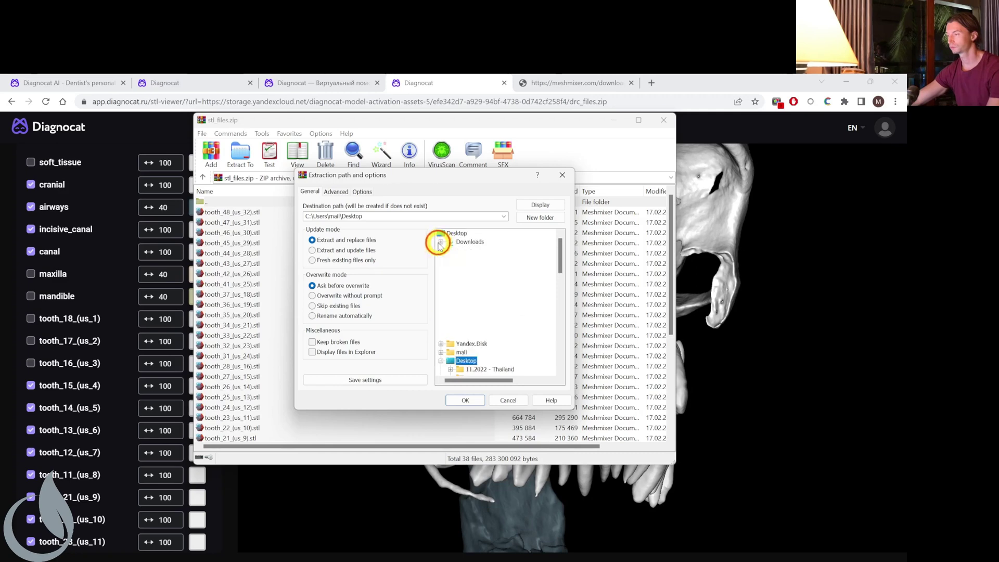
{"action": "left_click", "coordinate": [465, 400]}
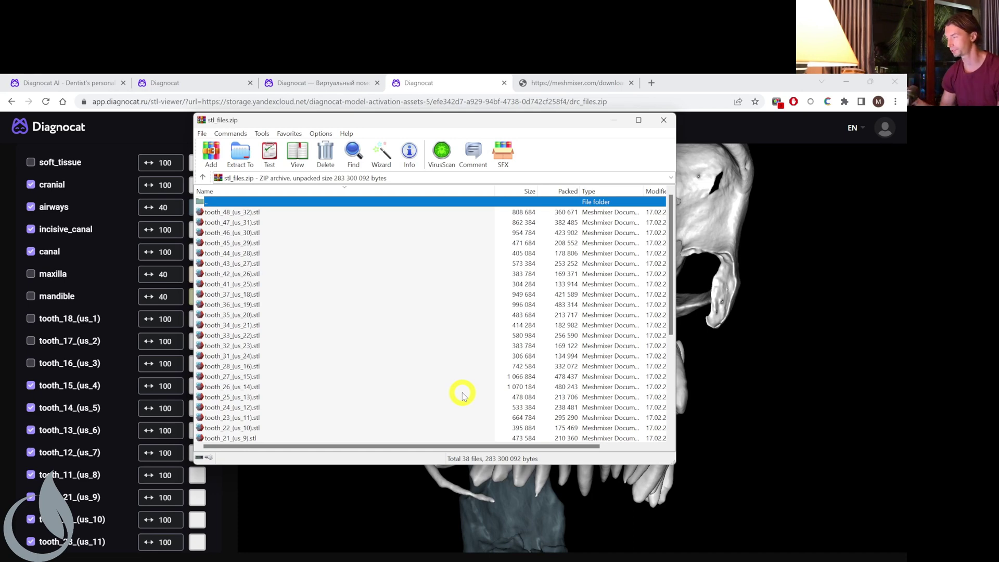
Browse in File Explorer from DATA into CBCT > IMGDATA > 20190902 > S0000001.
{"action": "left_click", "coordinate": [450, 79]}
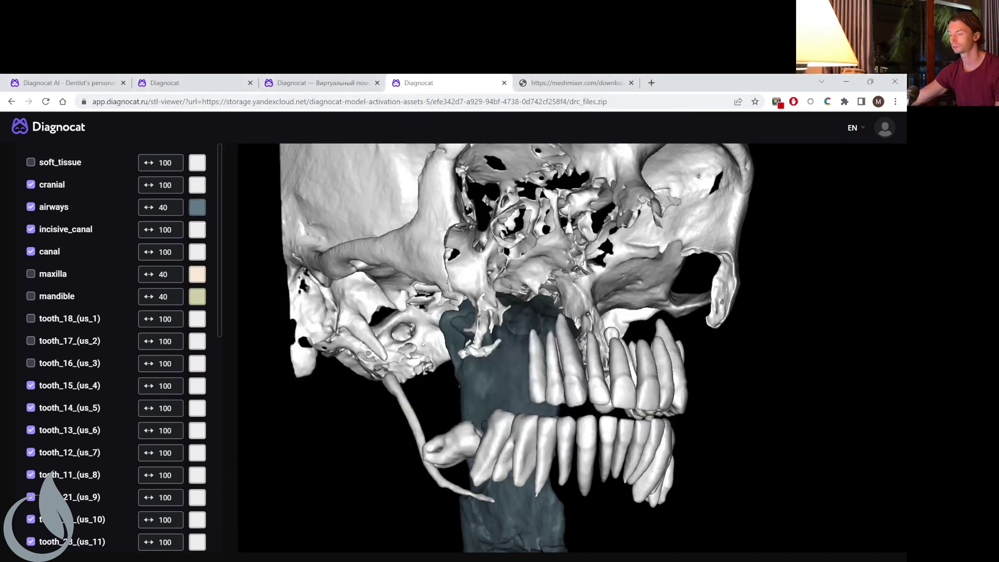
{"action": "key", "text": "alt+Tab"}
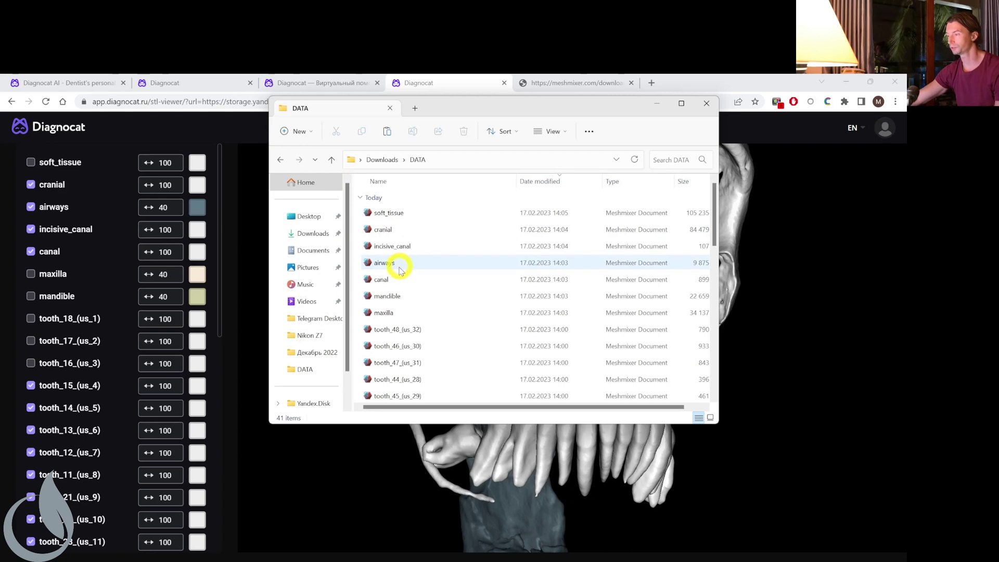
{"action": "scroll", "coordinate": [400, 270], "scroll_direction": "down", "scroll_amount": 10}
{"action": "double_click", "coordinate": [417, 346]}
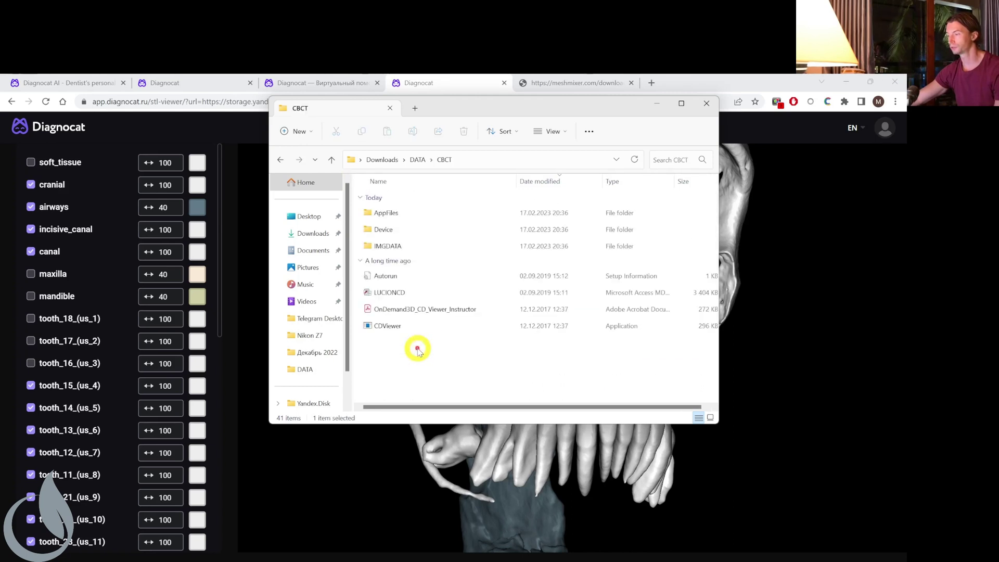
{"action": "double_click", "coordinate": [403, 245]}
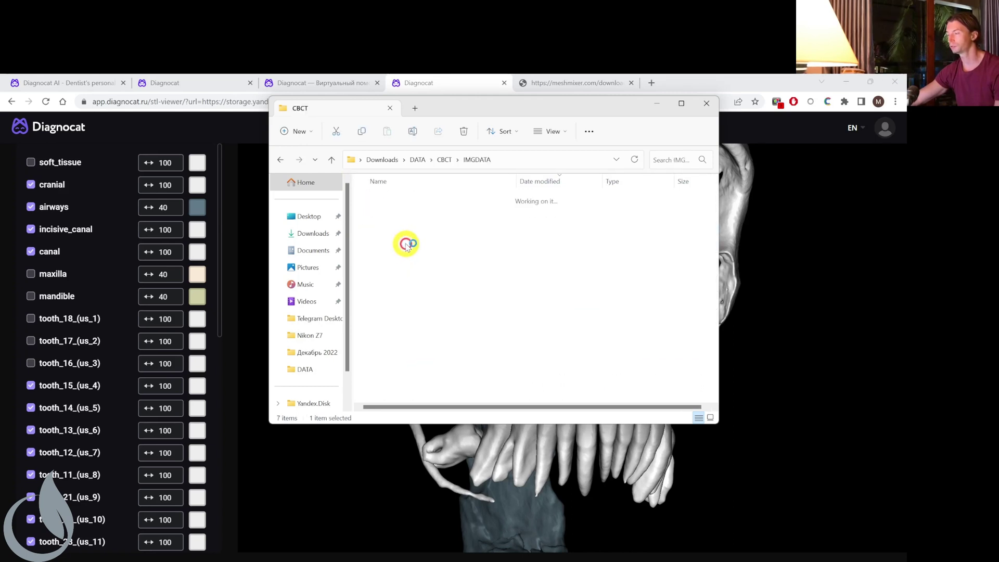
{"action": "double_click", "coordinate": [399, 212]}
{"action": "double_click", "coordinate": [402, 213]}
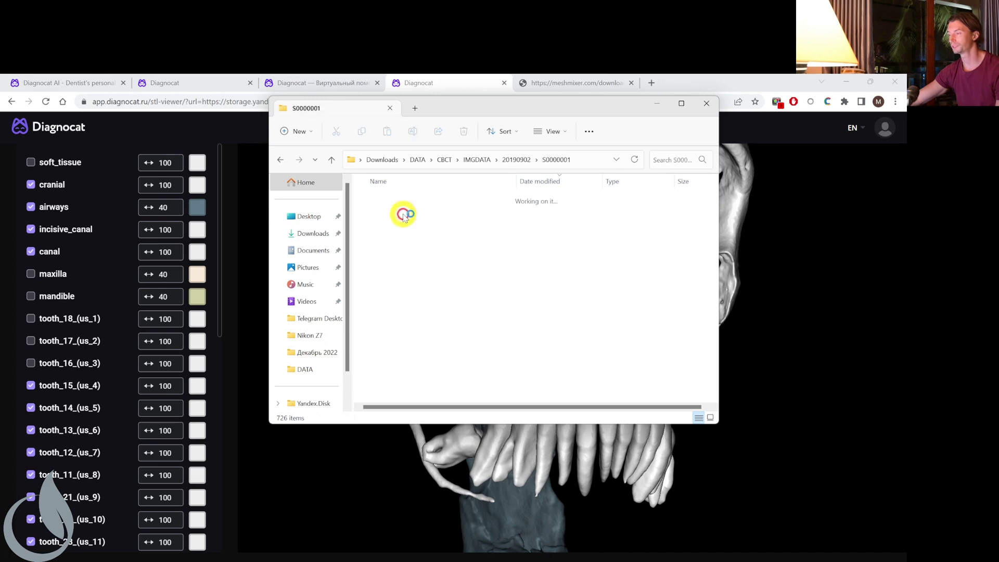
Check the Properties of slice image I0000001, then go back up the folder levels.
{"action": "left_click", "coordinate": [389, 229]}
{"action": "right_click", "coordinate": [393, 232]}
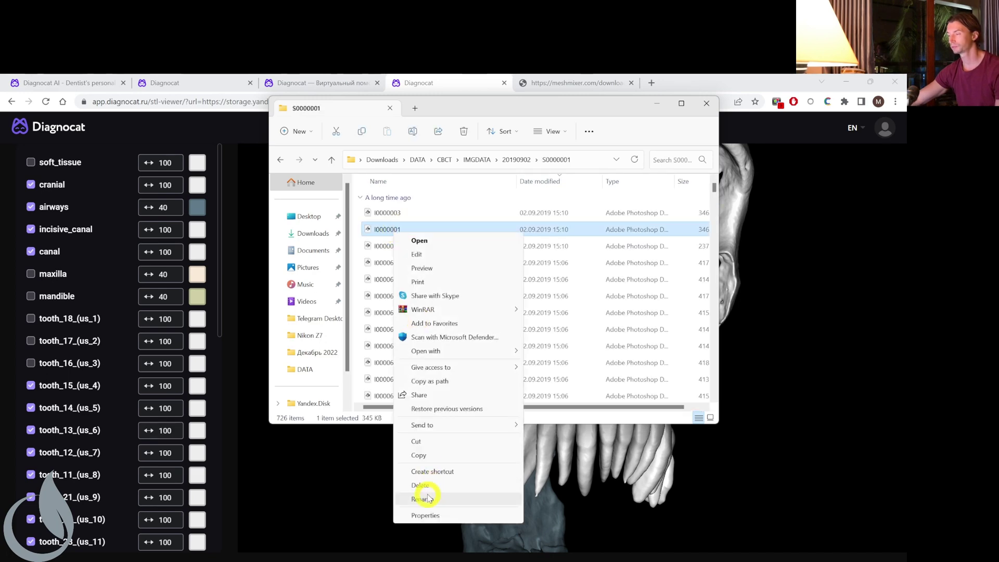
{"action": "left_click", "coordinate": [425, 515]}
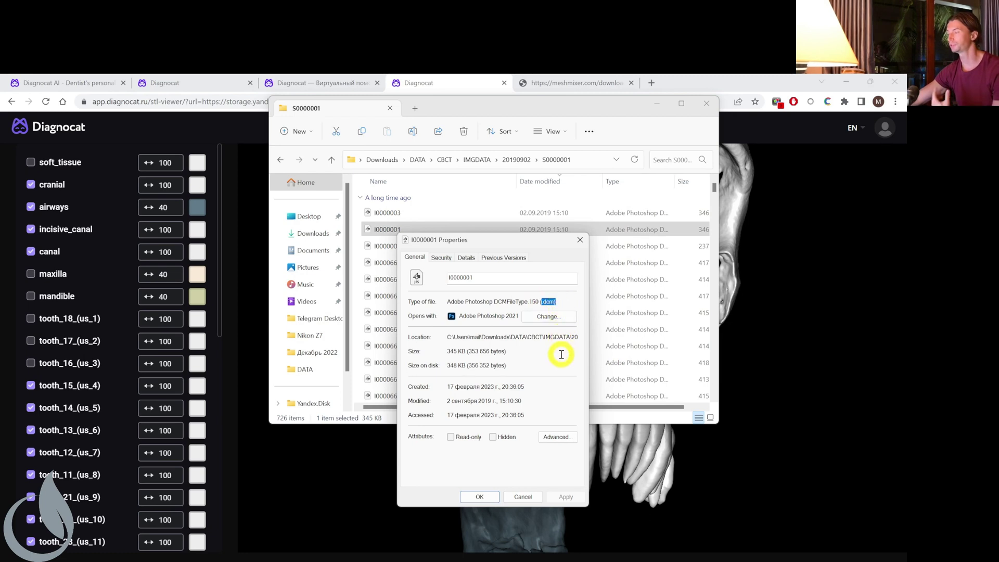
{"action": "left_click", "coordinate": [522, 497]}
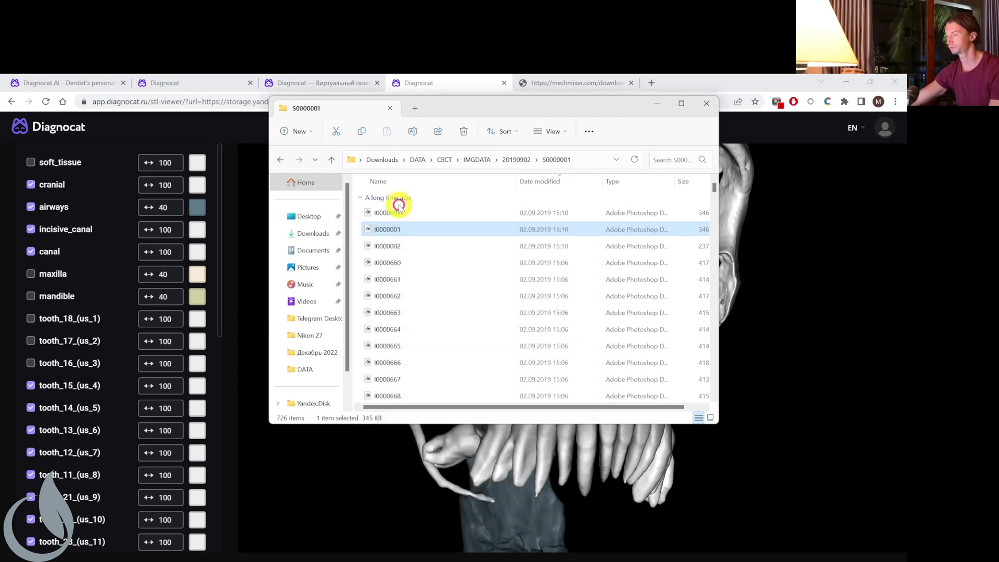
{"action": "left_click", "coordinate": [331, 159]}
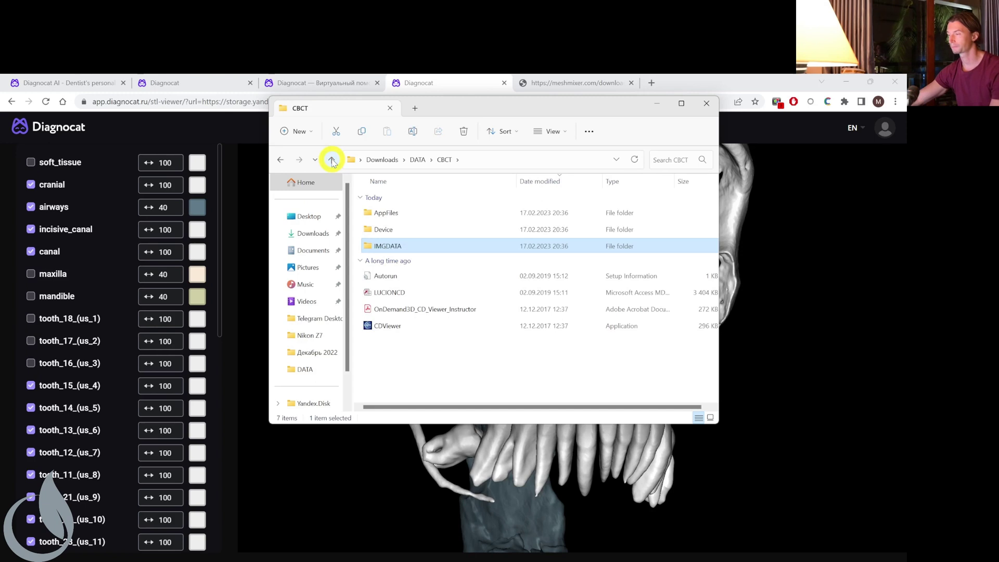
{"action": "left_click", "coordinate": [332, 160]}
Delete soft_tissue through canal (five STL files) from DATA, leaving 36 items.
{"action": "scroll", "coordinate": [535, 267], "scroll_direction": "up", "scroll_amount": 10}
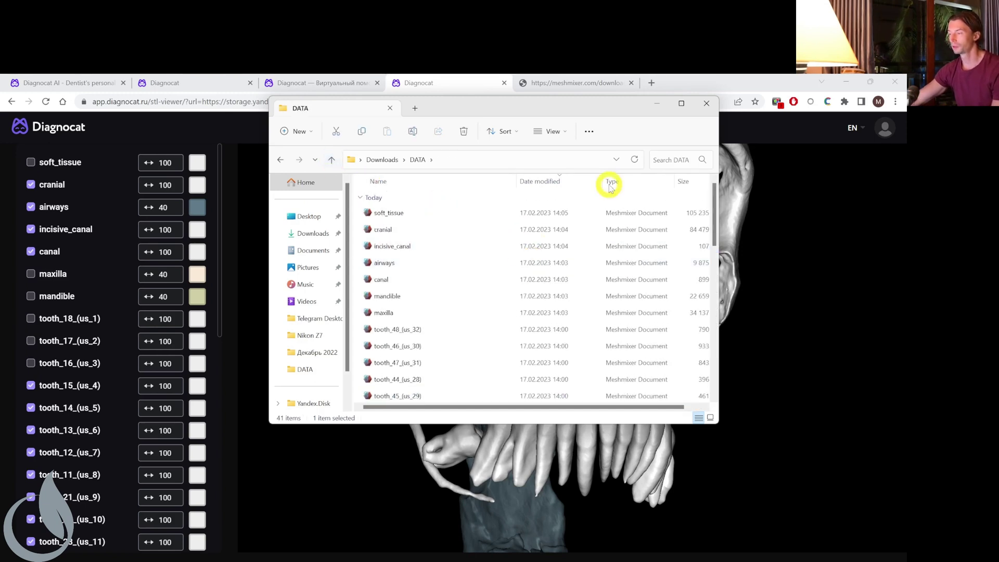
{"action": "left_click", "coordinate": [490, 210]}
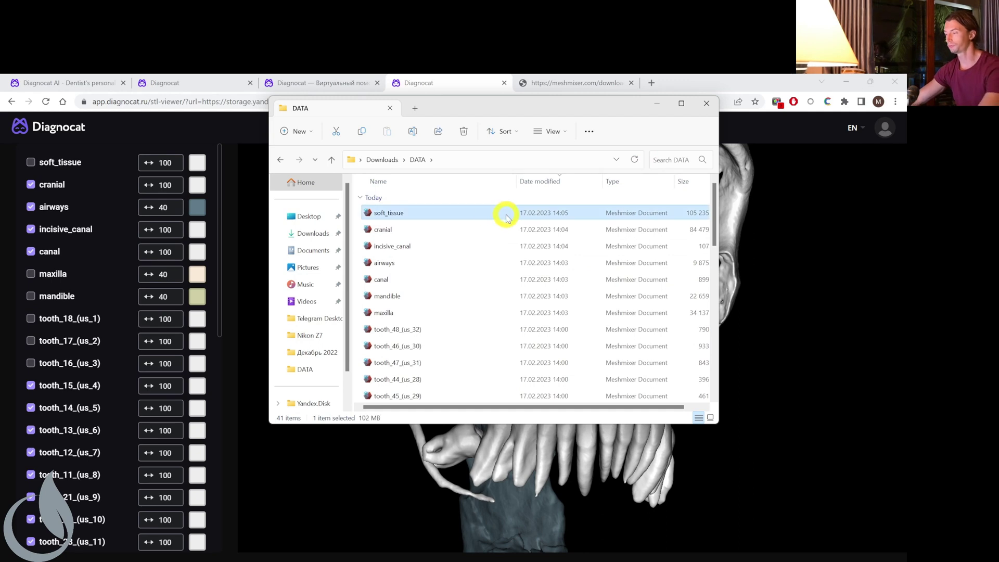
{"action": "left_click", "coordinate": [464, 282], "text": "shift"}
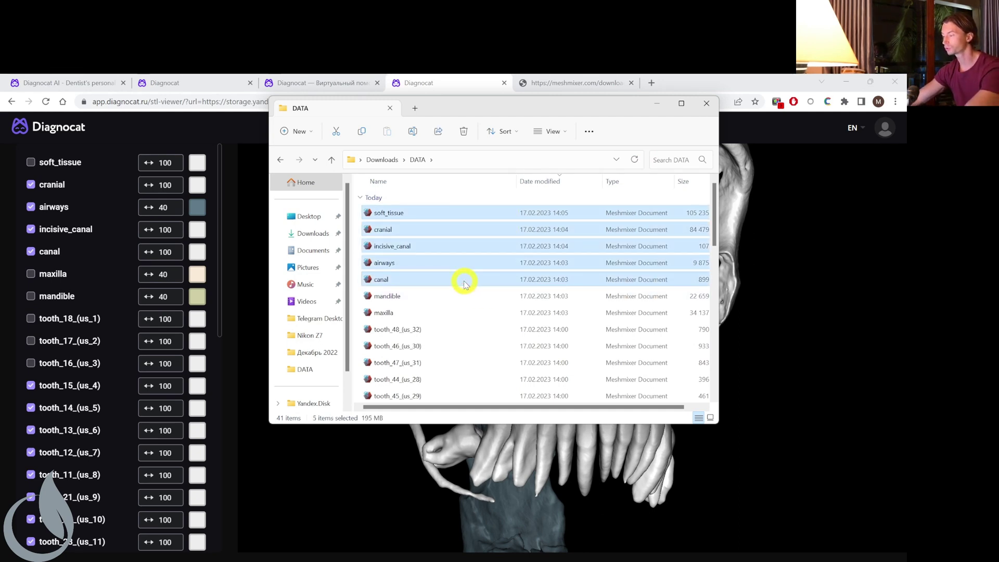
{"action": "key", "text": "Delete"}
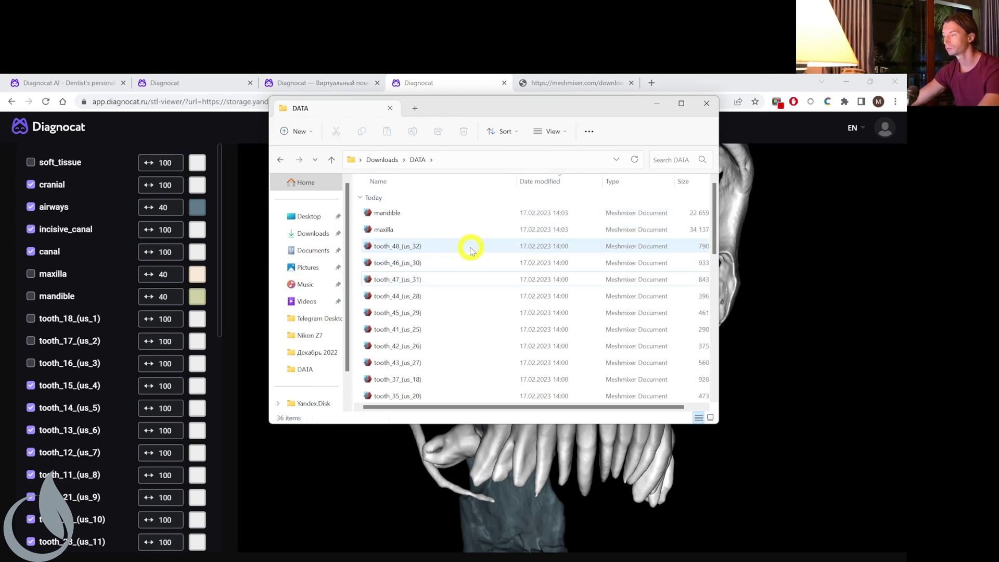
Maximize Explorer, select the mandible and maxilla files, then restore the window size.
{"action": "left_click", "coordinate": [681, 104]}
{"action": "scroll", "coordinate": [357, 267], "scroll_direction": "down", "scroll_amount": 5}
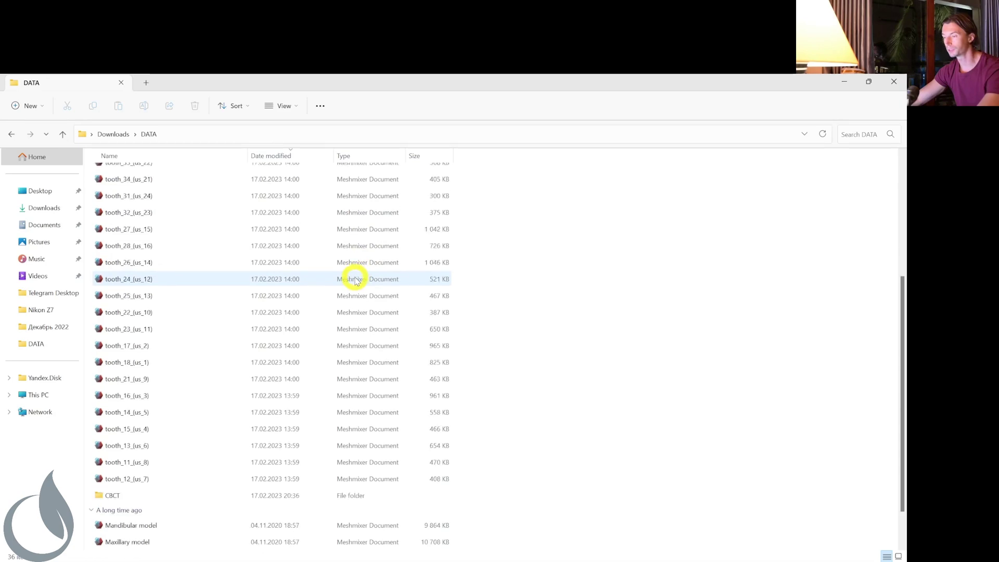
{"action": "scroll", "coordinate": [350, 304], "scroll_direction": "up", "scroll_amount": 5}
{"action": "left_click", "coordinate": [234, 194]}
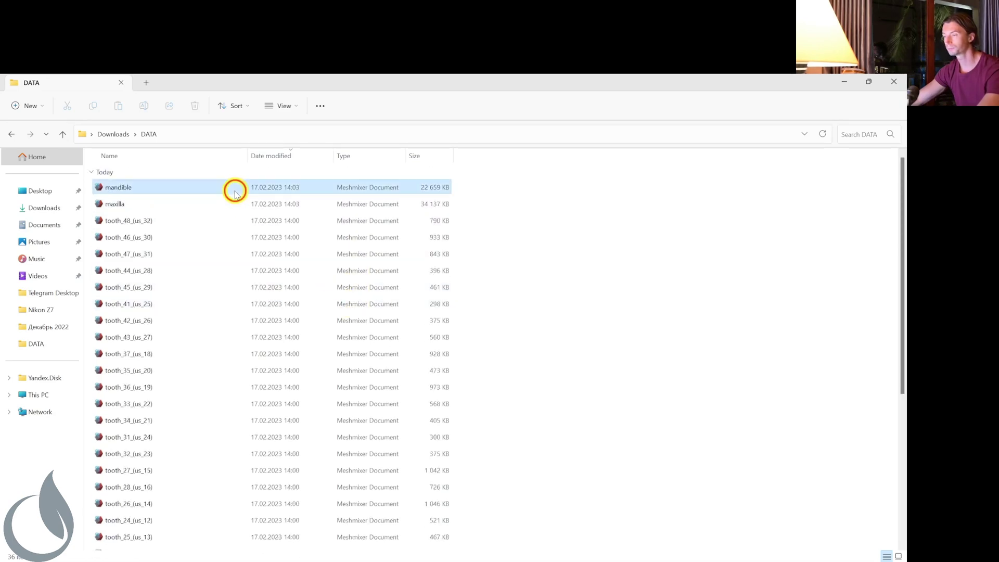
{"action": "left_click", "coordinate": [231, 203]}
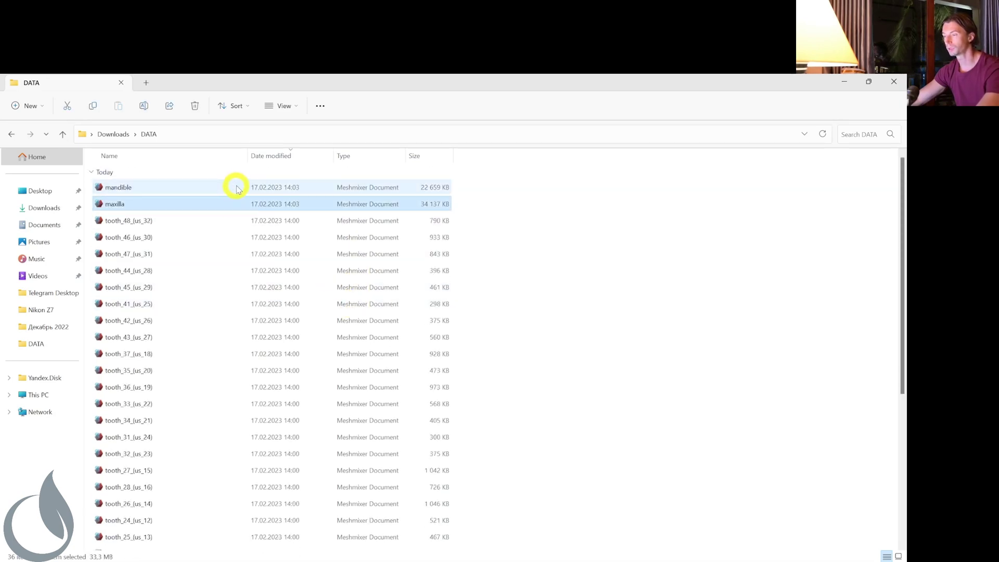
{"action": "left_click", "coordinate": [870, 81]}
{"action": "left_click", "coordinate": [288, 557]}
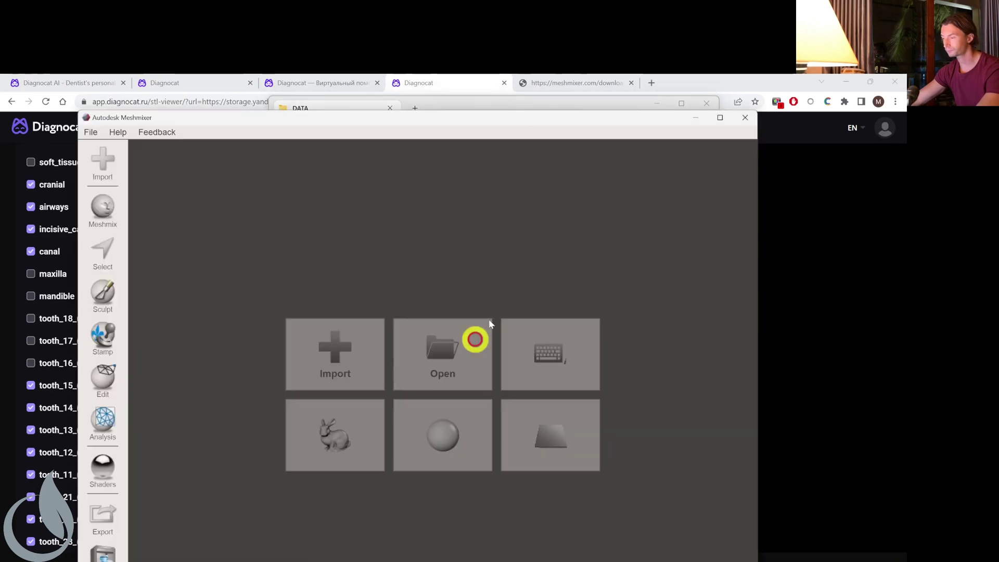
{"action": "left_click_drag", "start_coordinate": [459, 121], "coordinate": [548, 113]}
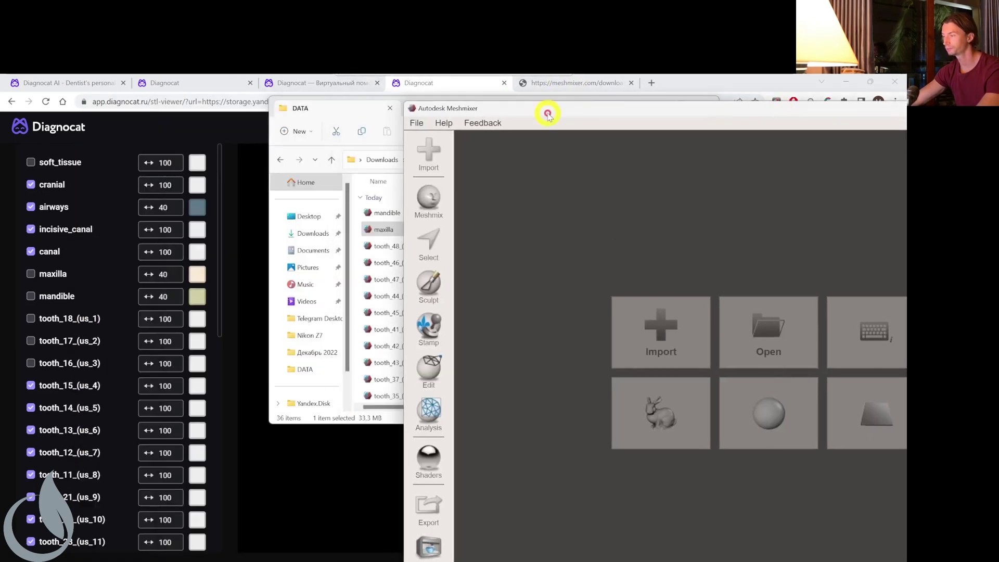
{"action": "left_click", "coordinate": [385, 112]}
{"action": "left_click_drag", "start_coordinate": [453, 105], "coordinate": [156, 136]}
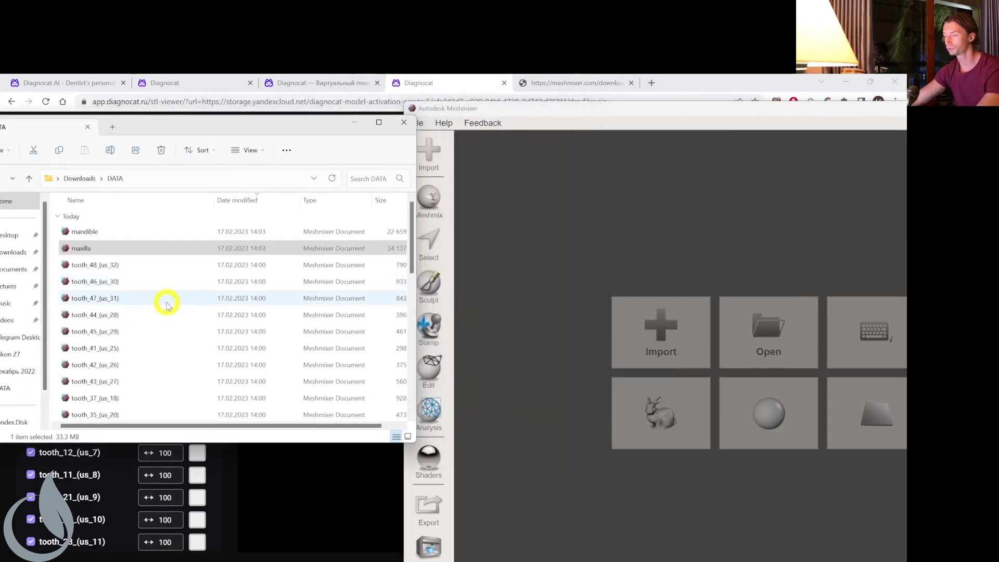
{"action": "left_click", "coordinate": [139, 265]}
{"action": "scroll", "coordinate": [174, 298], "scroll_direction": "down", "scroll_amount": 3}
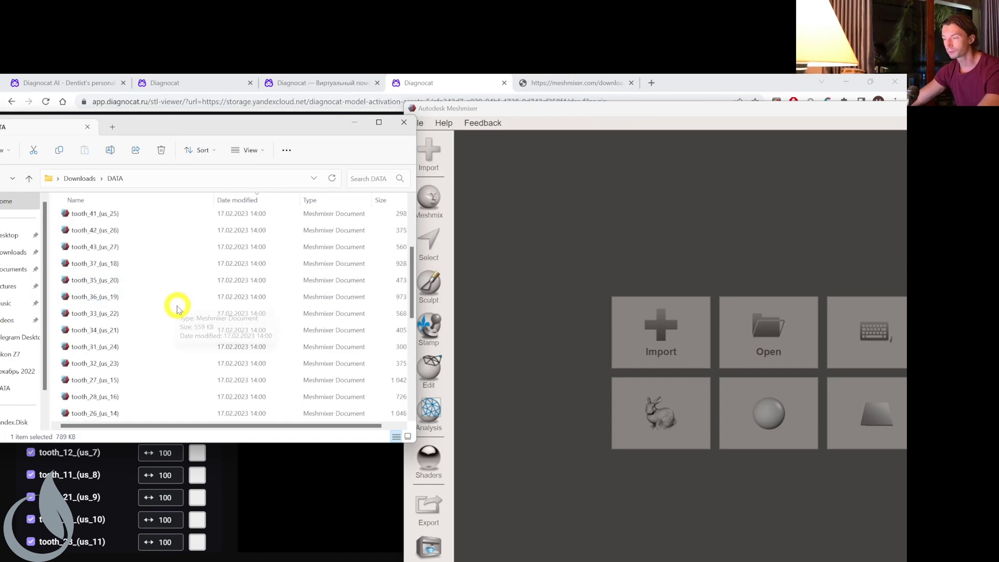
{"action": "left_click", "coordinate": [141, 313], "text": "shift"}
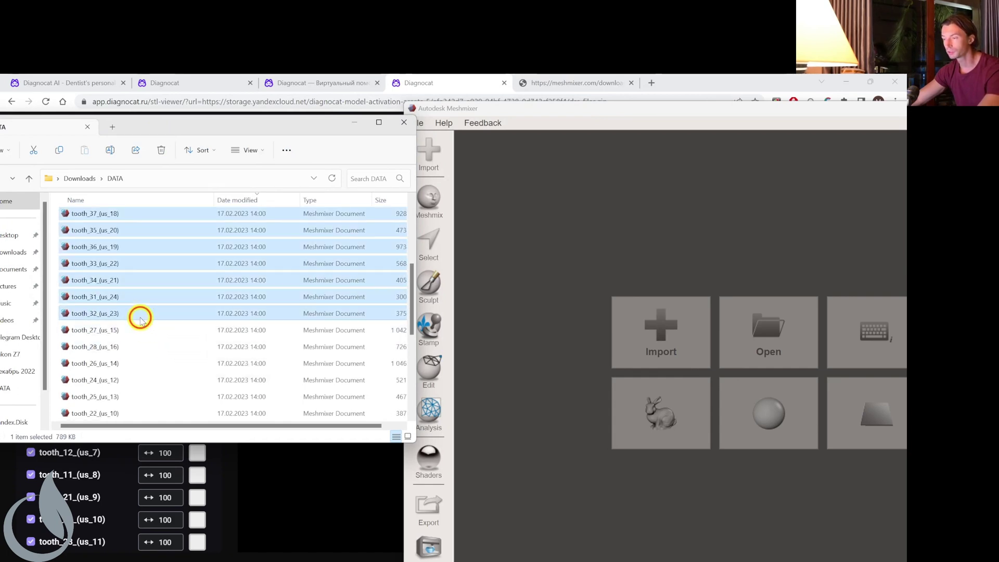
{"action": "scroll", "coordinate": [156, 334], "scroll_direction": "down", "scroll_amount": 3}
{"action": "scroll", "coordinate": [156, 344], "scroll_direction": "up", "scroll_amount": 4}
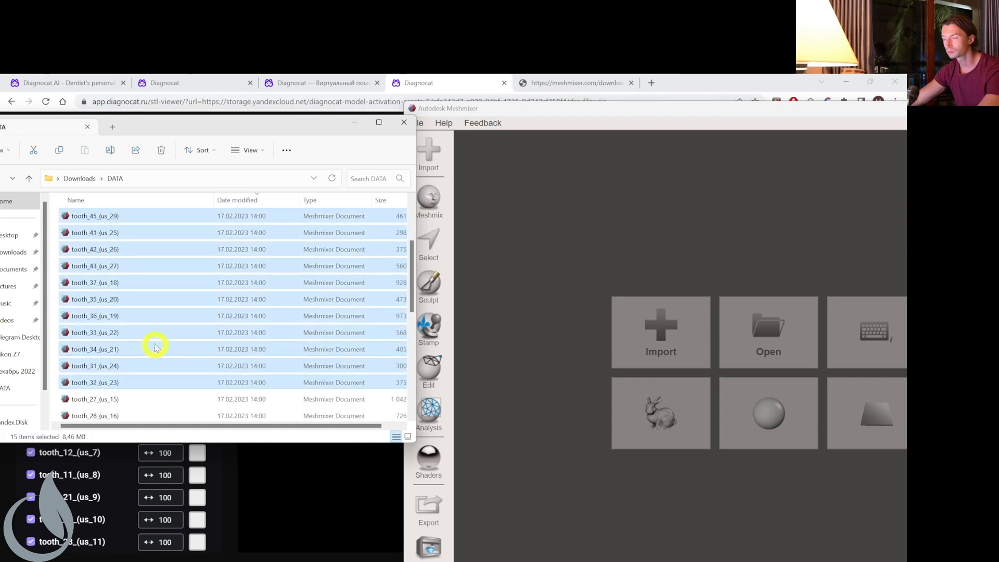
{"action": "scroll", "coordinate": [144, 335], "scroll_direction": "up", "scroll_amount": 2}
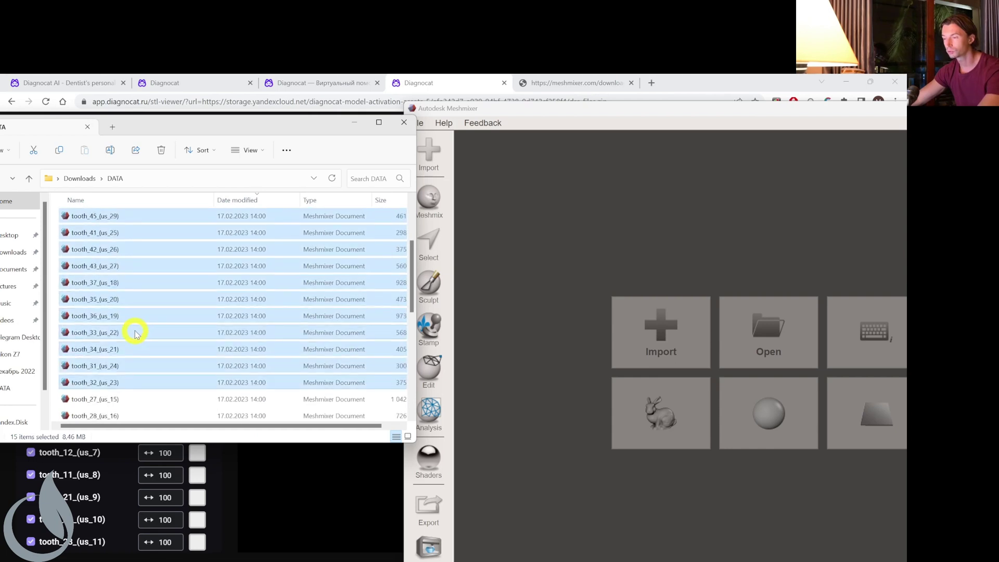
{"action": "left_click_drag", "start_coordinate": [99, 288], "coordinate": [546, 267]}
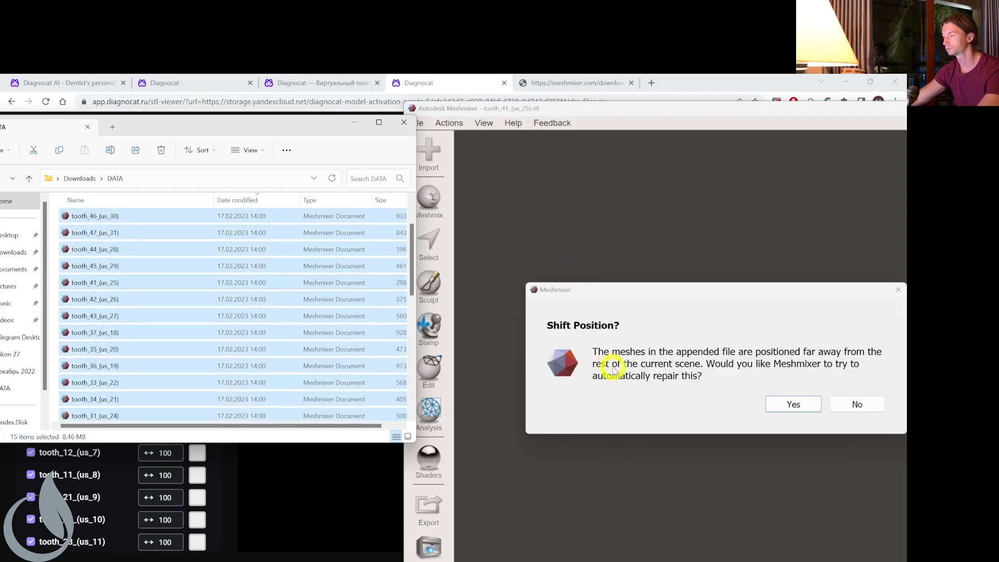
{"action": "left_click", "coordinate": [785, 405]}
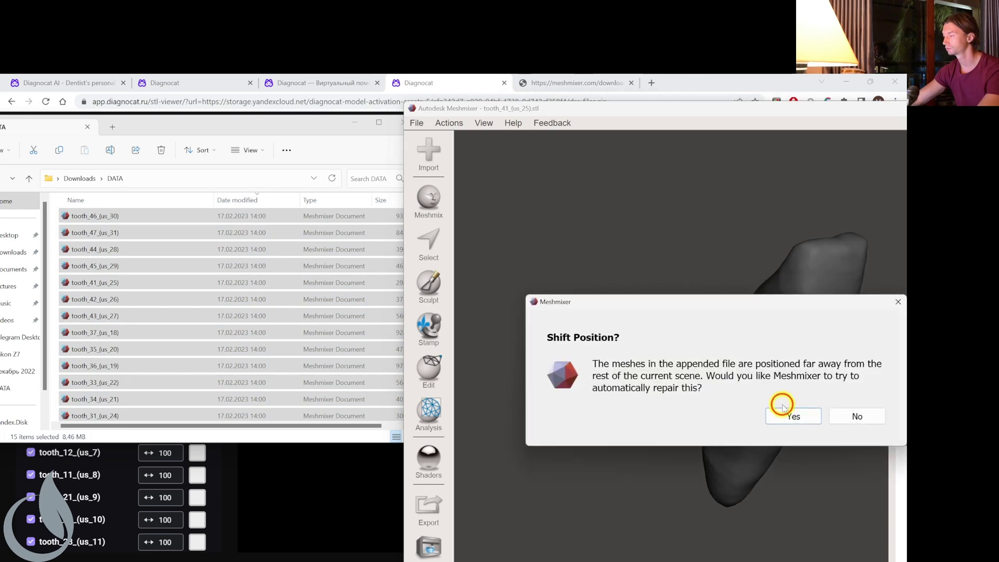
{"action": "left_click", "coordinate": [785, 407]}
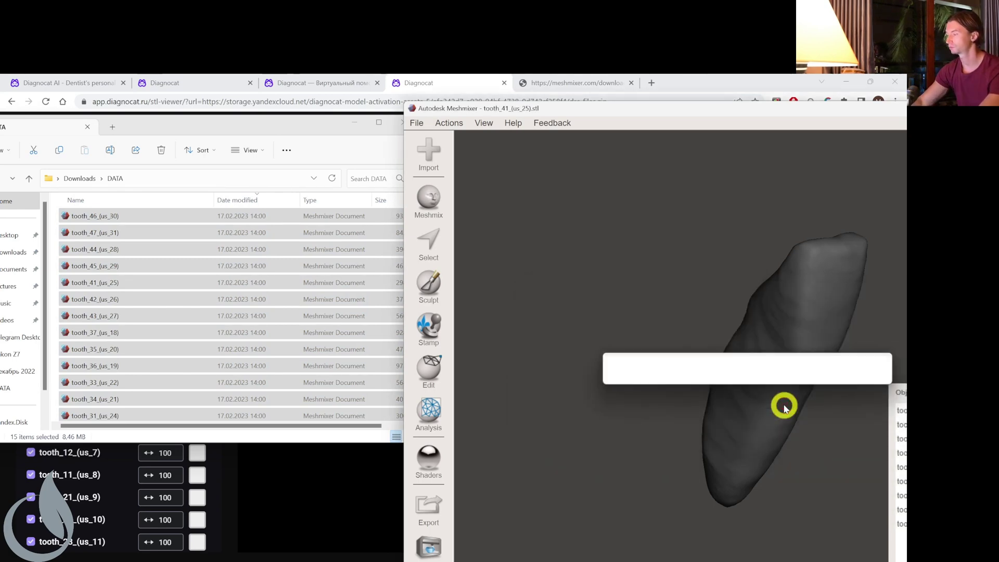
{"action": "left_click_drag", "start_coordinate": [751, 111], "coordinate": [450, 130]}
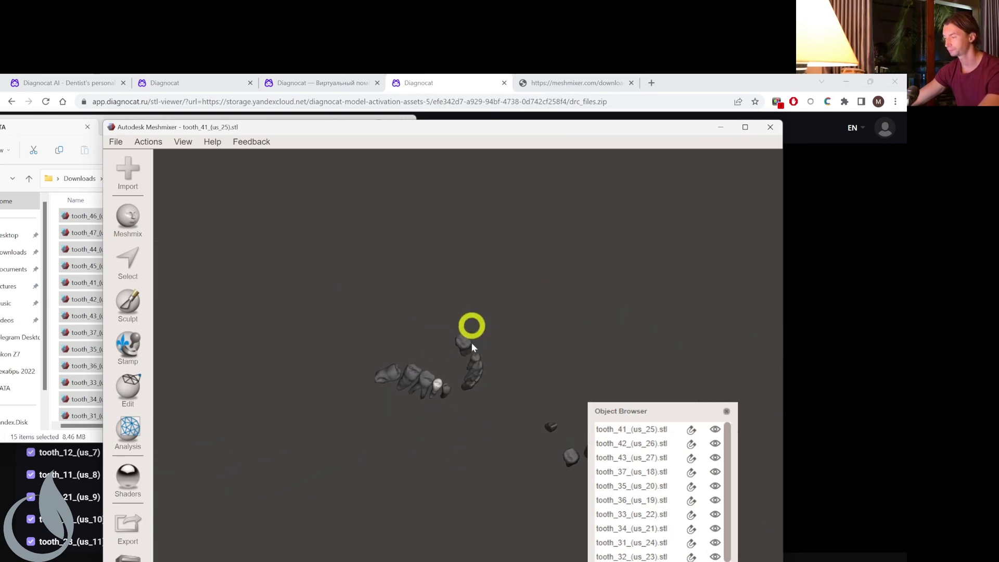
{"action": "left_click", "coordinate": [608, 428]}
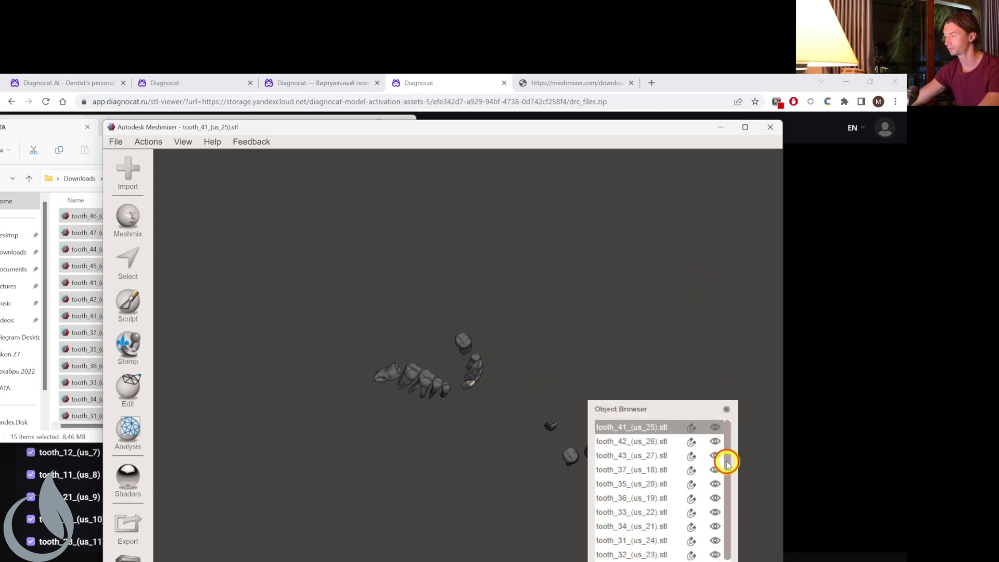
{"action": "scroll", "coordinate": [724, 461], "scroll_direction": "down", "scroll_amount": 1}
{"action": "left_click", "coordinate": [654, 557], "text": "shift"}
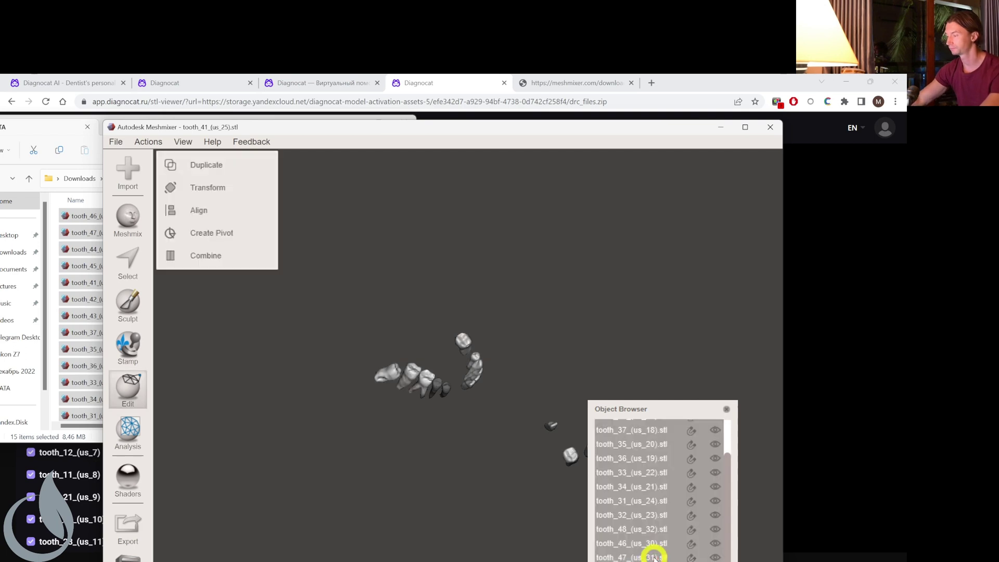
{"action": "key", "text": "Delete"}
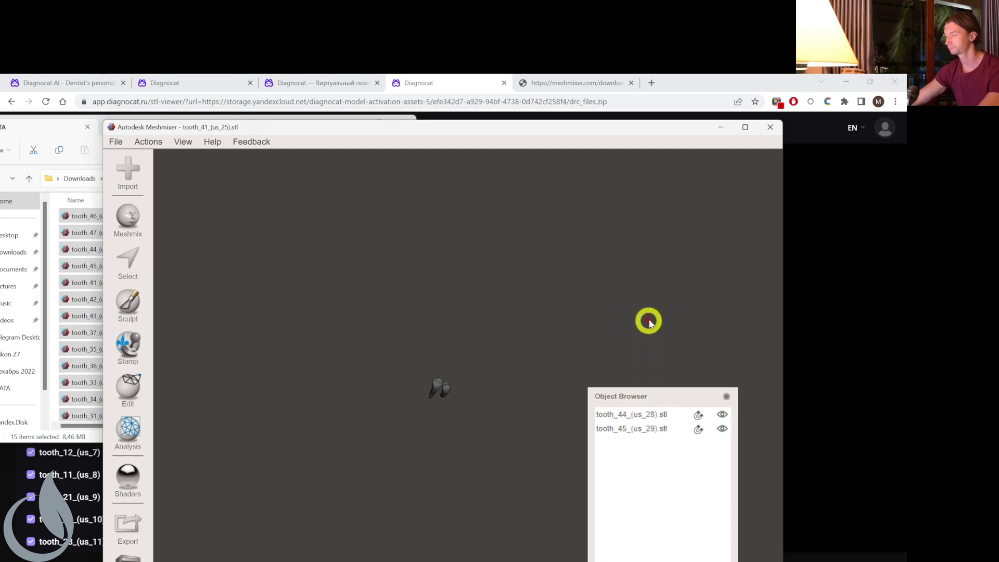
{"action": "left_click", "coordinate": [745, 127]}
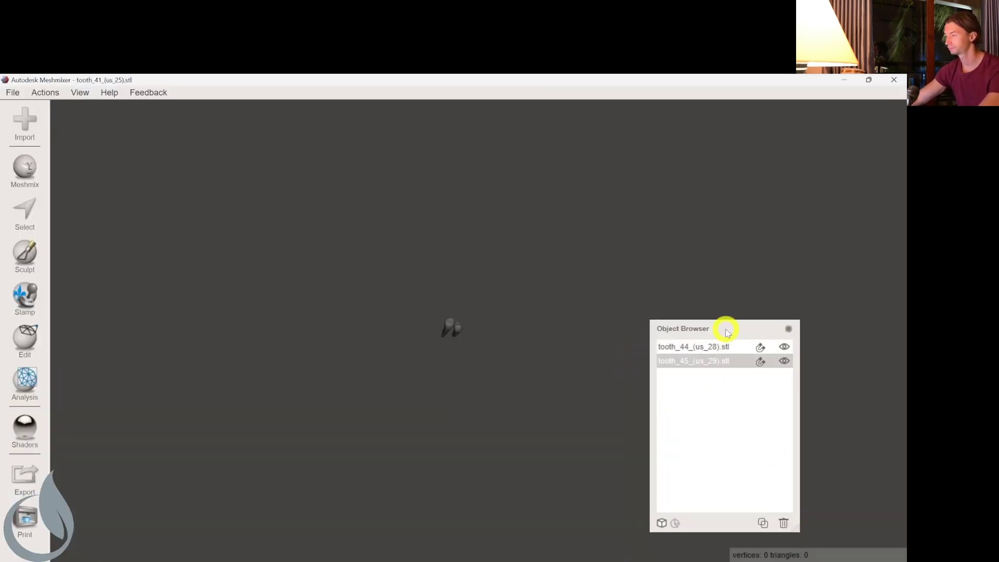
{"action": "left_click", "coordinate": [706, 358]}
{"action": "left_click", "coordinate": [707, 359], "text": "shift"}
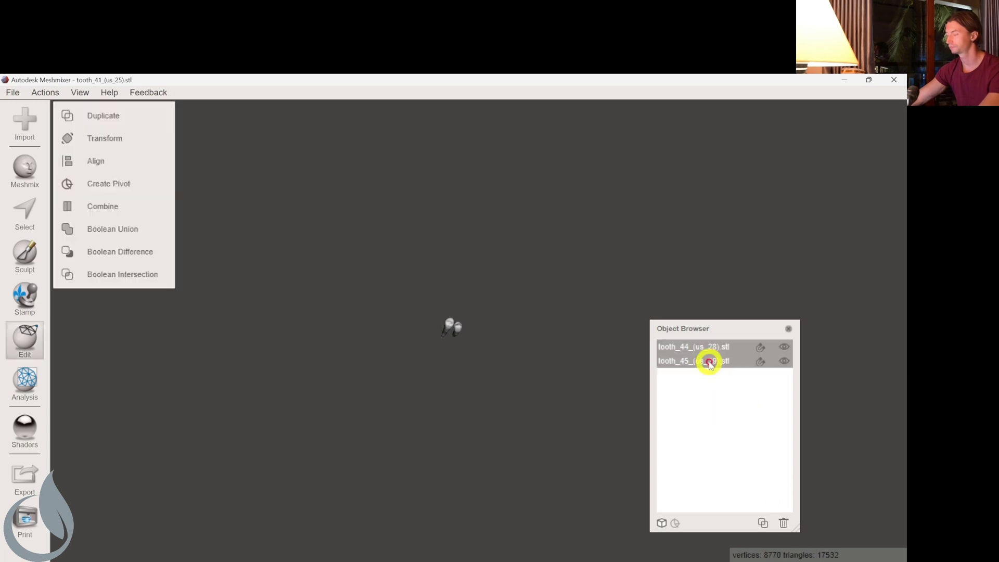
{"action": "key", "text": "Delete"}
Import the 15 lower tooth files into Meshmixer, accept repositioning, and delete the stray tooth.
{"action": "left_click", "coordinate": [868, 80]}
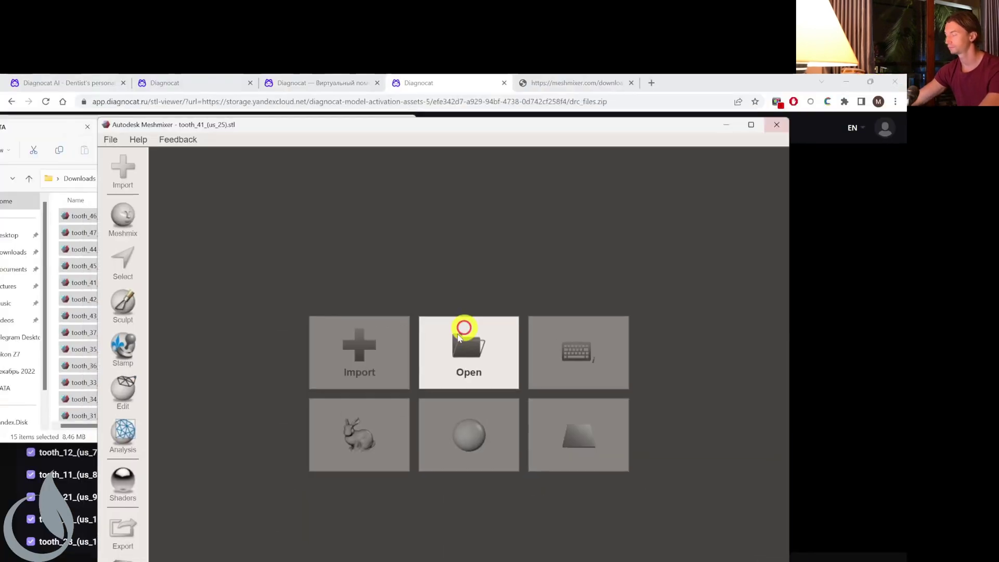
{"action": "left_click_drag", "start_coordinate": [422, 130], "coordinate": [559, 118]}
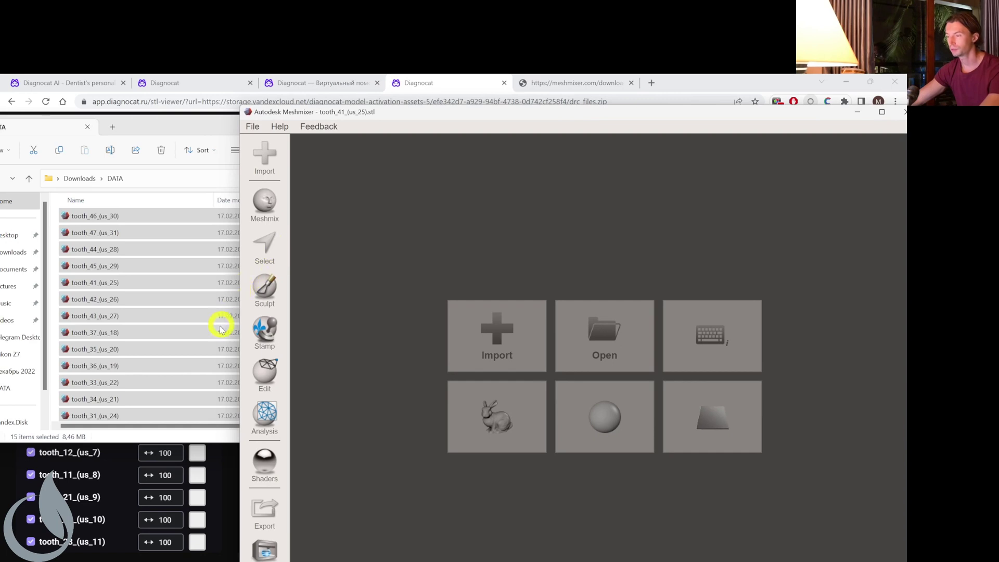
{"action": "scroll", "coordinate": [167, 339], "scroll_direction": "down", "scroll_amount": 3}
{"action": "scroll", "coordinate": [162, 343], "scroll_direction": "up", "scroll_amount": 4}
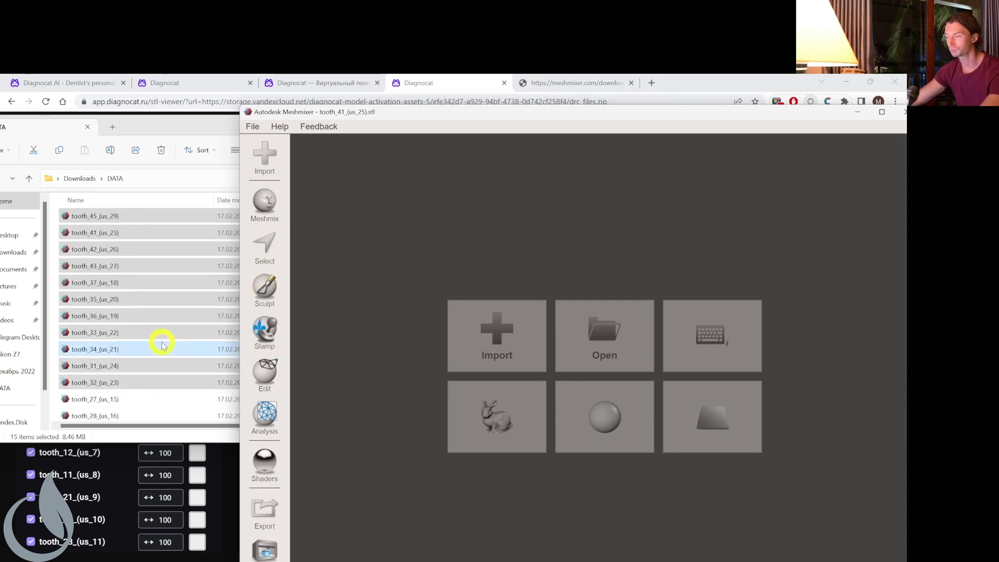
{"action": "left_click_drag", "start_coordinate": [89, 247], "coordinate": [458, 325]}
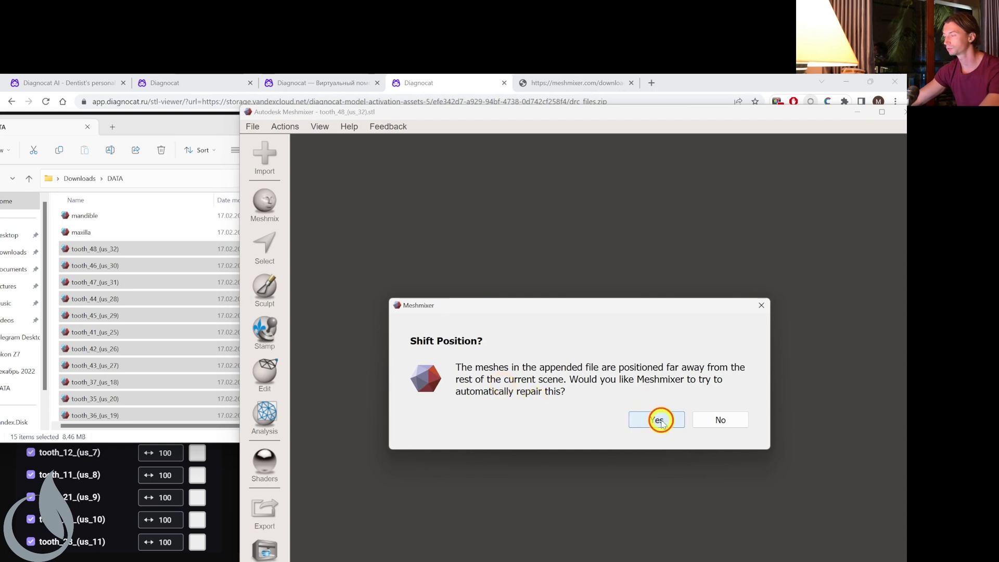
{"action": "left_click", "coordinate": [659, 420]}
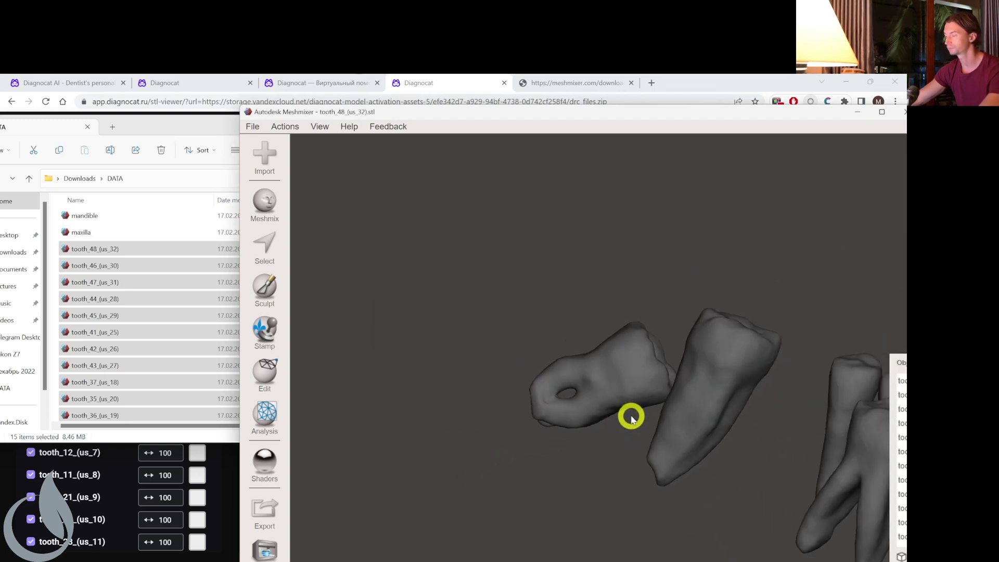
{"action": "scroll", "coordinate": [631, 416], "scroll_direction": "down", "scroll_amount": 5}
{"action": "right_click_drag", "start_coordinate": [636, 413], "coordinate": [616, 452]}
{"action": "left_click", "coordinate": [618, 445]}
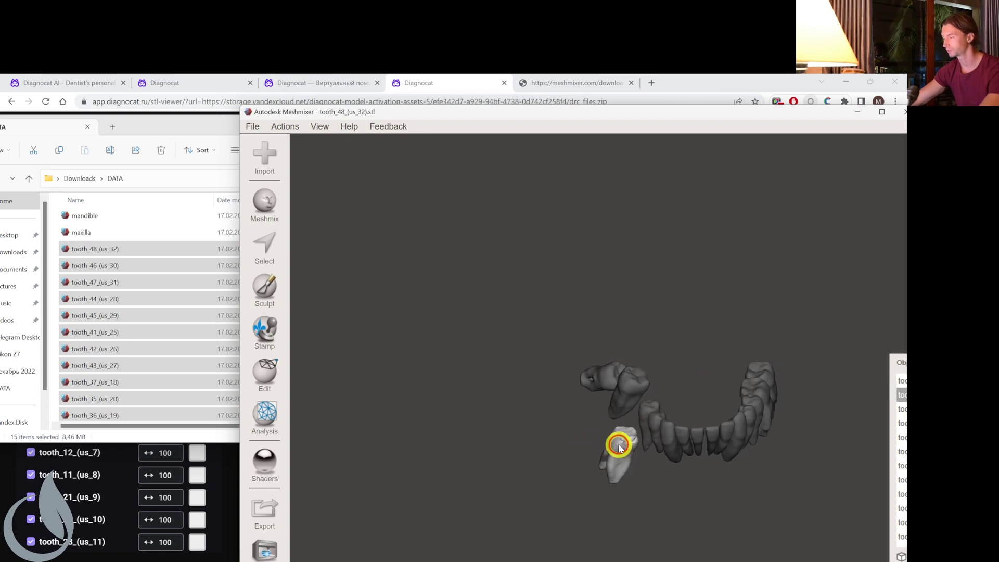
{"action": "key", "text": "Delete"}
{"action": "right_click_drag", "start_coordinate": [654, 450], "coordinate": [628, 439]}
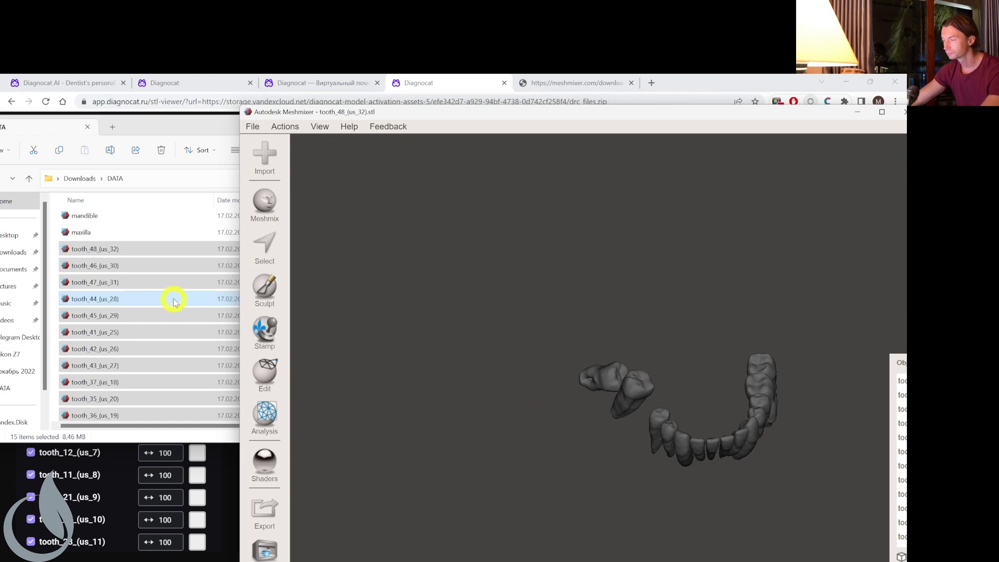
Append tooth_46 to the lower tooth arch.
{"action": "left_click", "coordinate": [95, 267]}
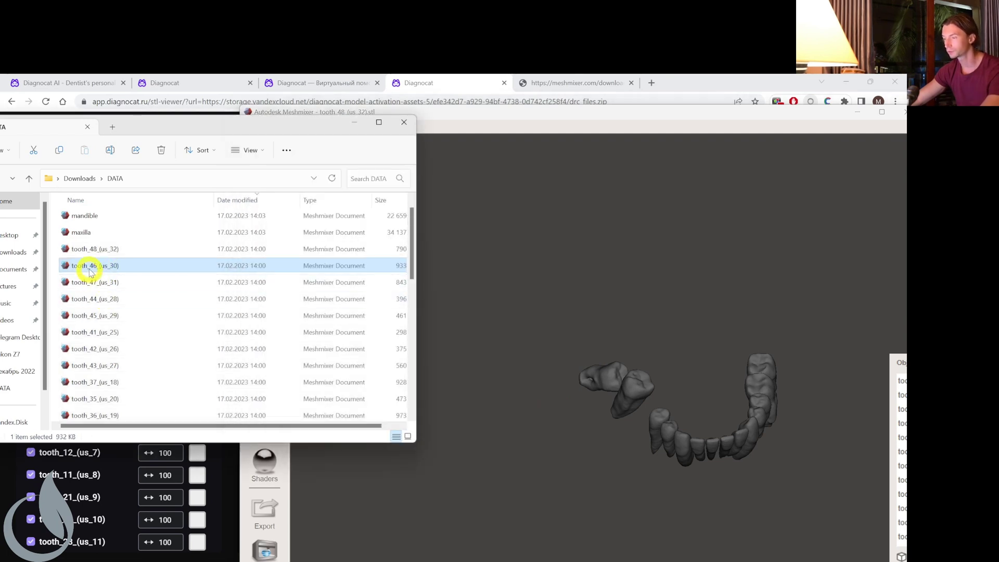
{"action": "left_click_drag", "start_coordinate": [91, 264], "coordinate": [533, 338]}
{"action": "left_click", "coordinate": [534, 336]}
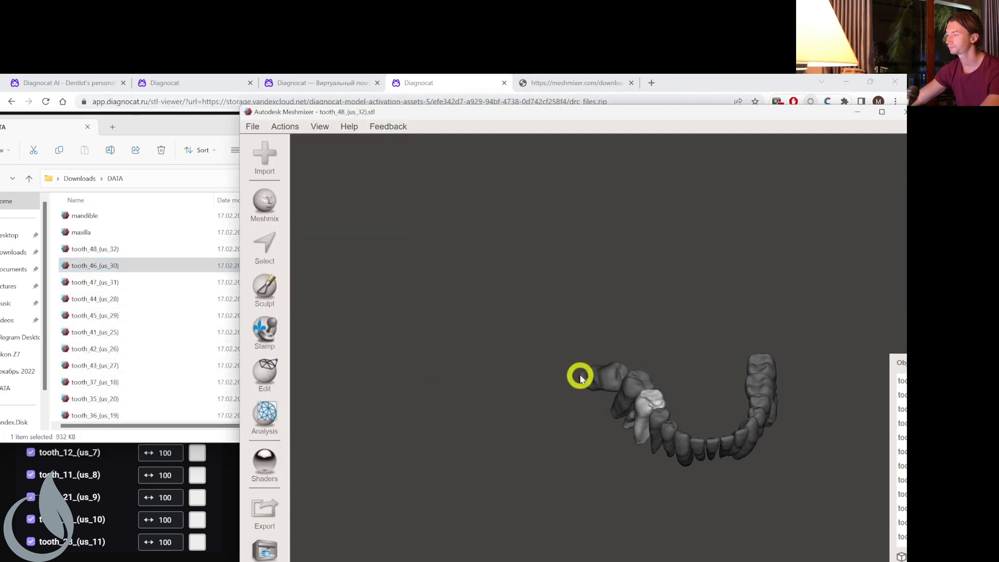
{"action": "right_click_drag", "start_coordinate": [579, 375], "coordinate": [632, 441]}
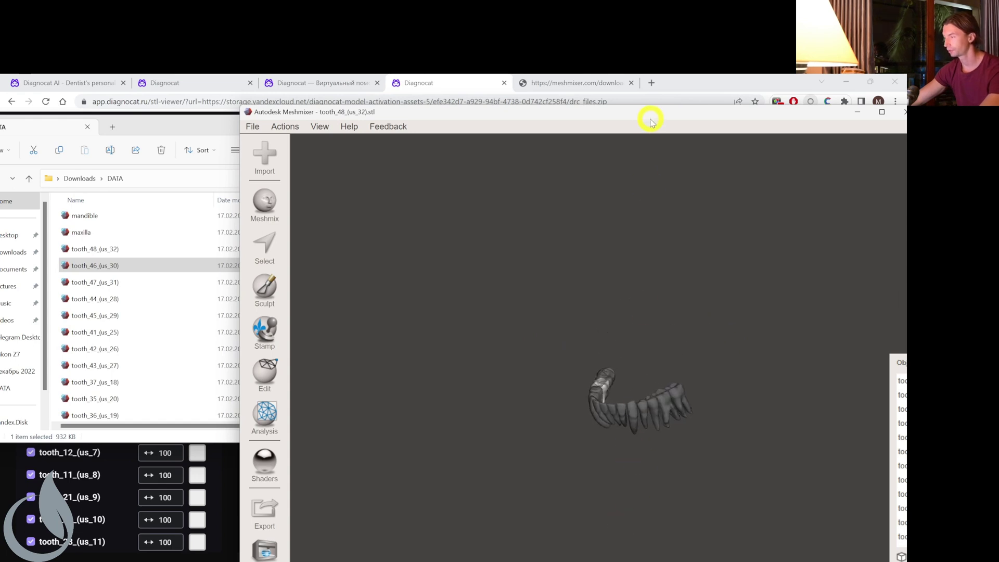
{"action": "left_click_drag", "start_coordinate": [651, 121], "coordinate": [557, 105]}
Maximize Meshmixer and select every lower tooth object from tooth_48 to tooth_46 in the Object Browser.
{"action": "double_click", "coordinate": [725, 96]}
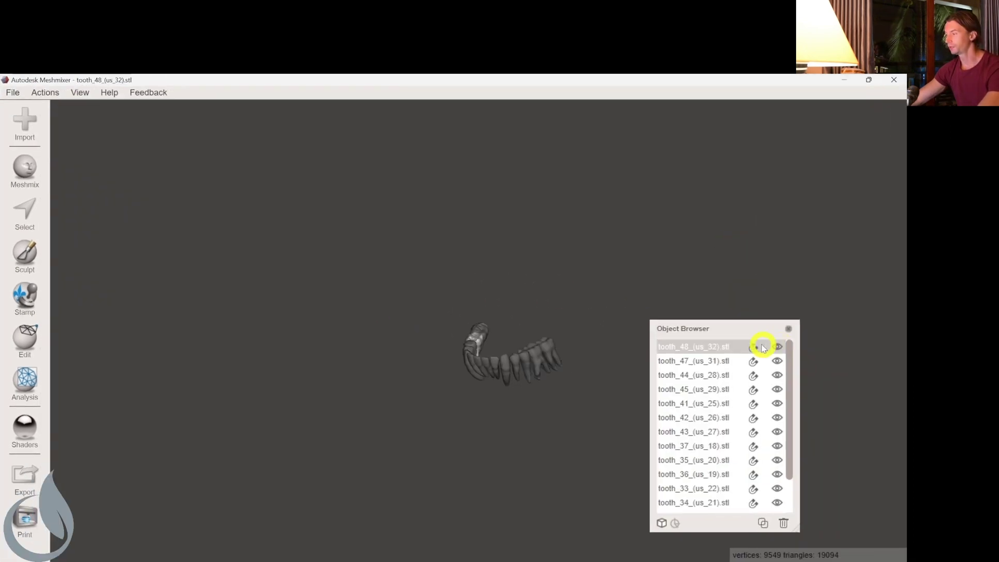
{"action": "left_click", "coordinate": [729, 346]}
{"action": "left_click_drag", "start_coordinate": [791, 387], "coordinate": [787, 457]}
{"action": "left_click", "coordinate": [696, 508]}
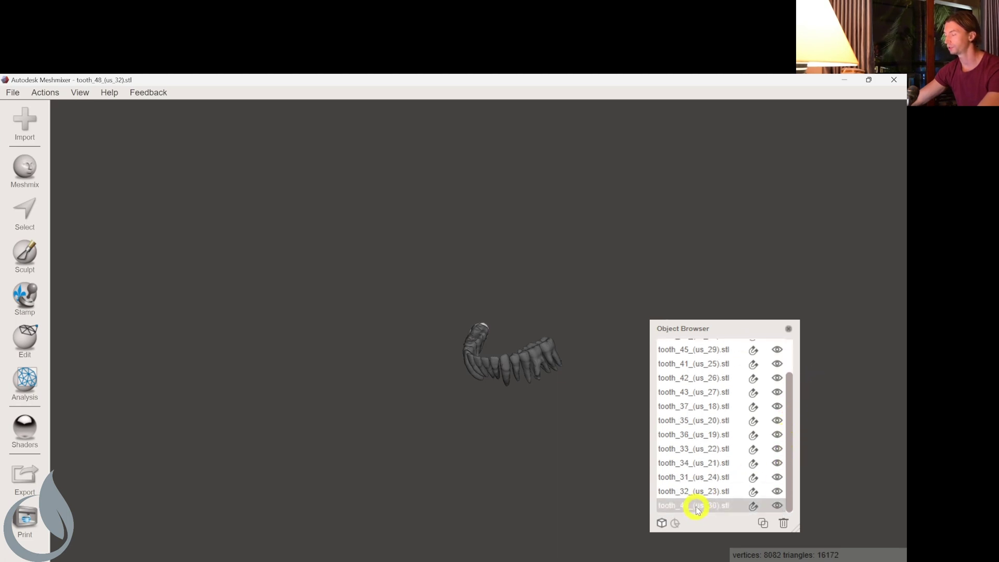
{"action": "left_click", "coordinate": [696, 507], "text": "shift"}
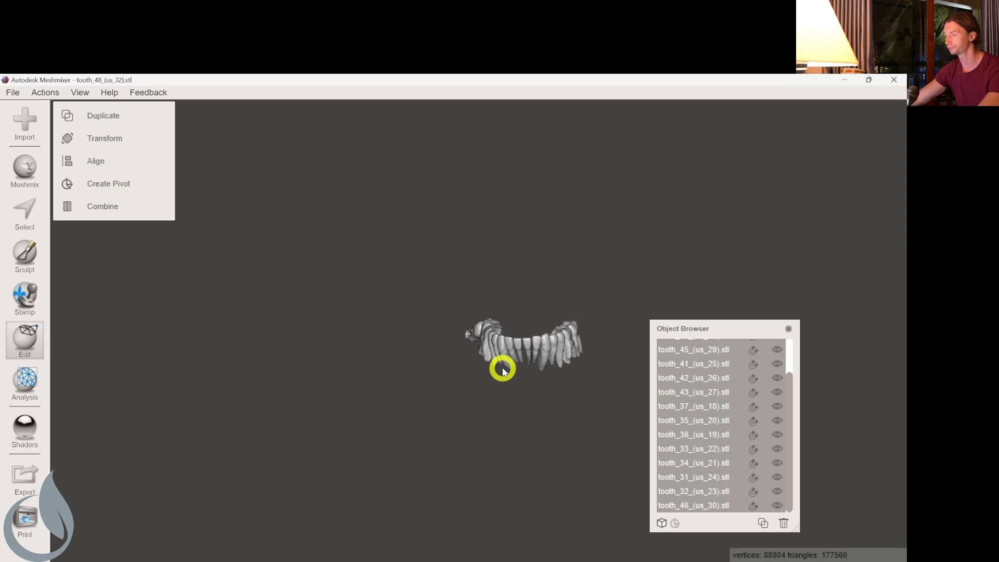
{"action": "scroll", "coordinate": [502, 364], "scroll_direction": "up", "scroll_amount": 5}
{"action": "right_click_drag", "start_coordinate": [547, 359], "coordinate": [365, 353]}
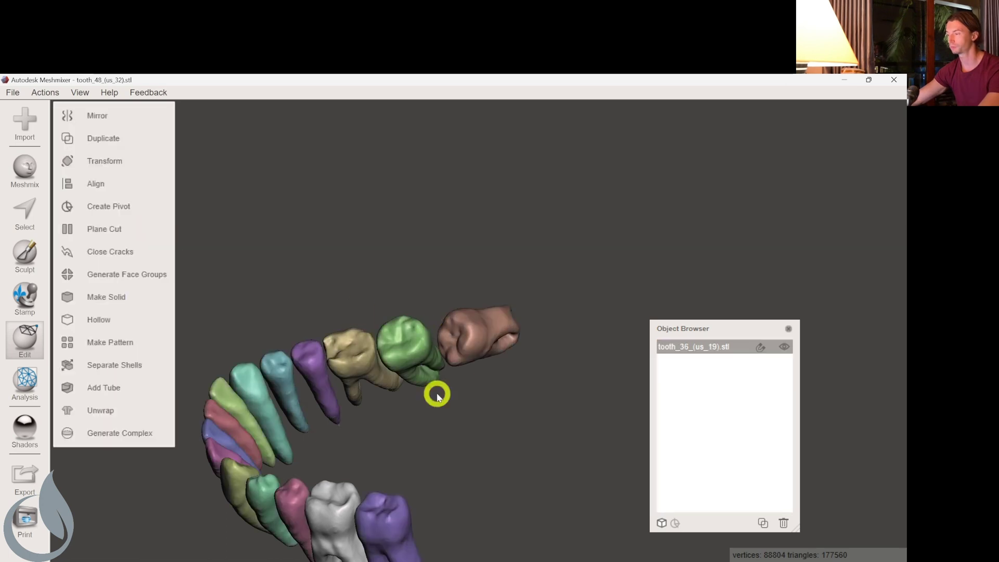
Orbit the combined lower tooth model to inspect it from several angles.
{"action": "right_click_drag", "start_coordinate": [435, 392], "coordinate": [450, 326]}
{"action": "scroll", "coordinate": [450, 325], "scroll_direction": "down", "scroll_amount": 5}
{"action": "right_click_drag", "start_coordinate": [470, 381], "coordinate": [454, 337]}
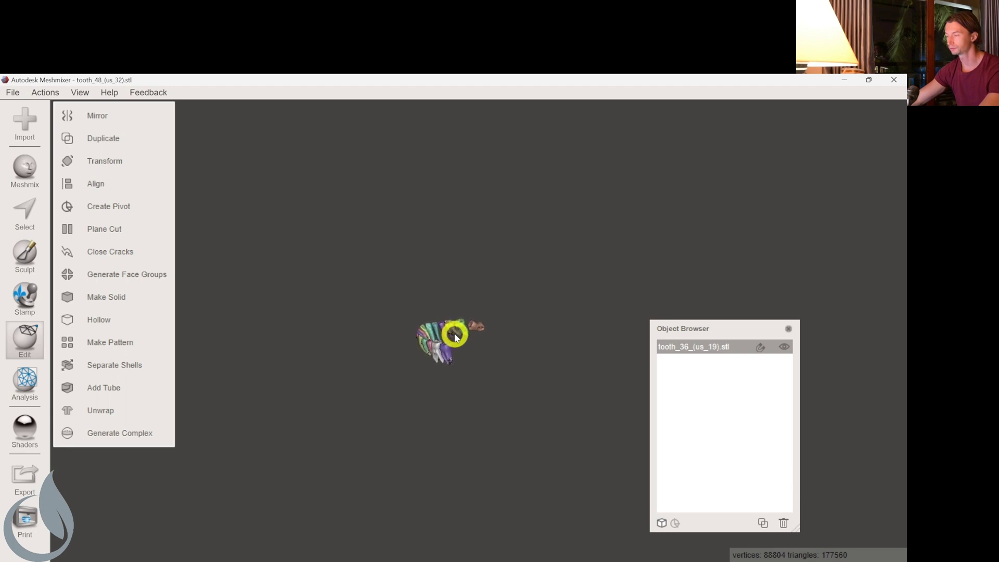
{"action": "right_click_drag", "start_coordinate": [425, 364], "coordinate": [494, 350]}
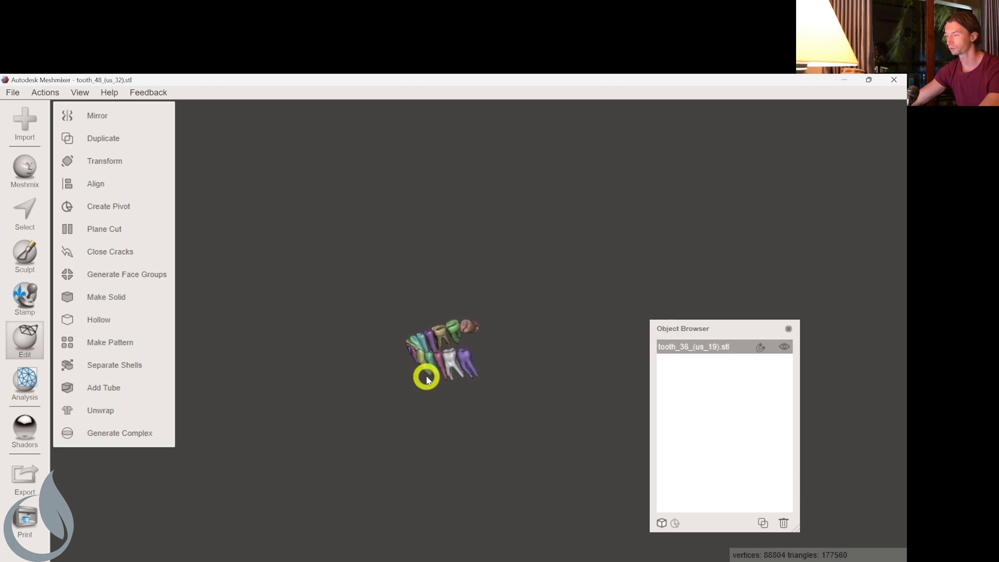
{"action": "scroll", "coordinate": [425, 375], "scroll_direction": "up", "scroll_amount": 5}
{"action": "right_click_drag", "start_coordinate": [426, 374], "coordinate": [525, 354]}
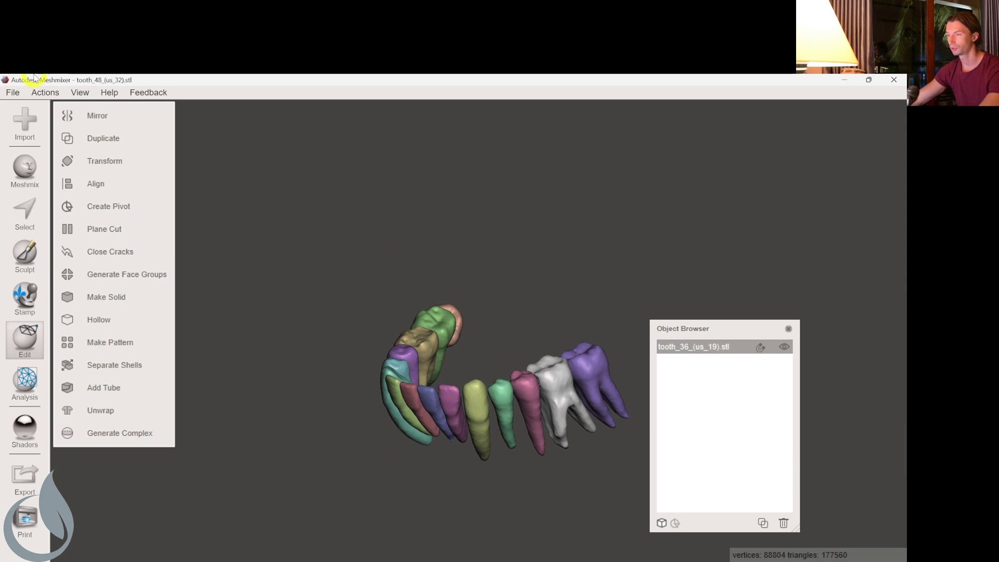
Export the merged lower teeth as 'root lower' STL, then quit Meshmixer without saving.
{"action": "left_click", "coordinate": [14, 91]}
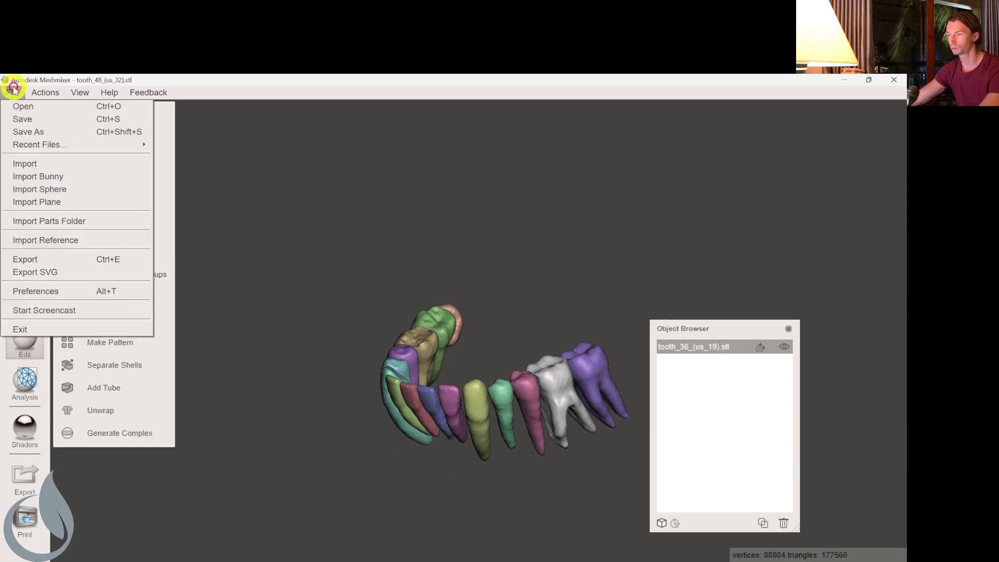
{"action": "left_click", "coordinate": [35, 253]}
{"action": "left_click", "coordinate": [13, 92]}
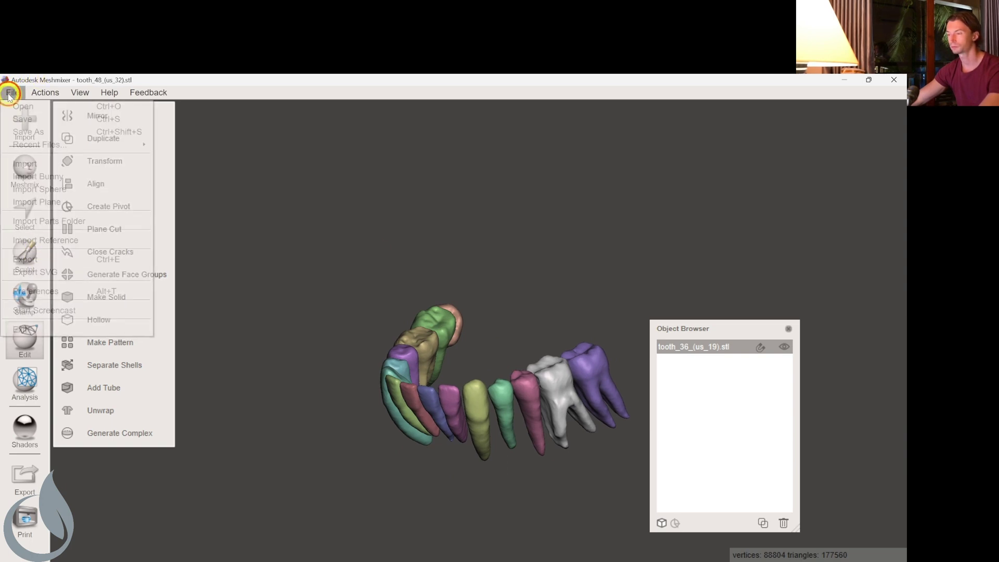
{"action": "left_click", "coordinate": [40, 261]}
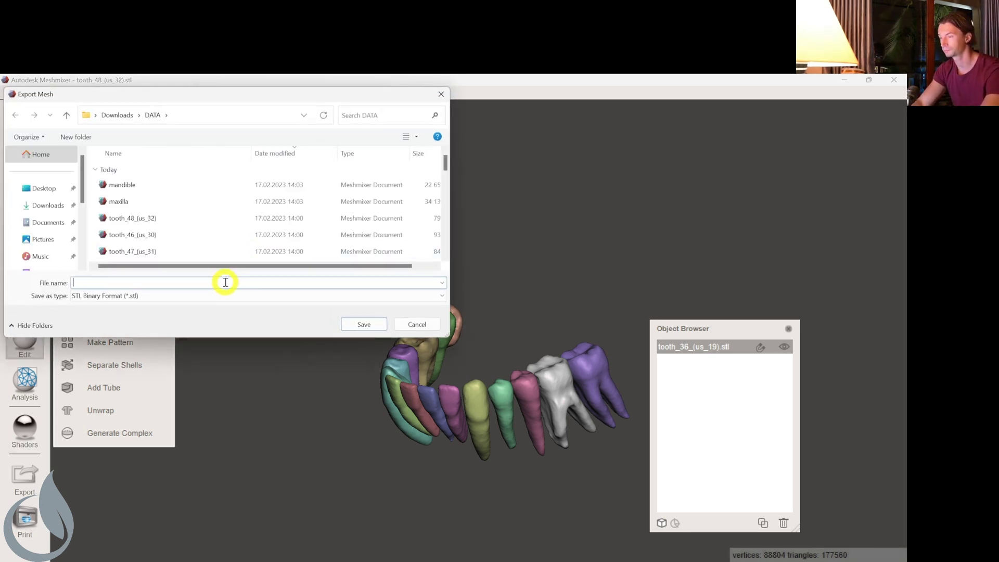
{"action": "key", "text": "Return"}
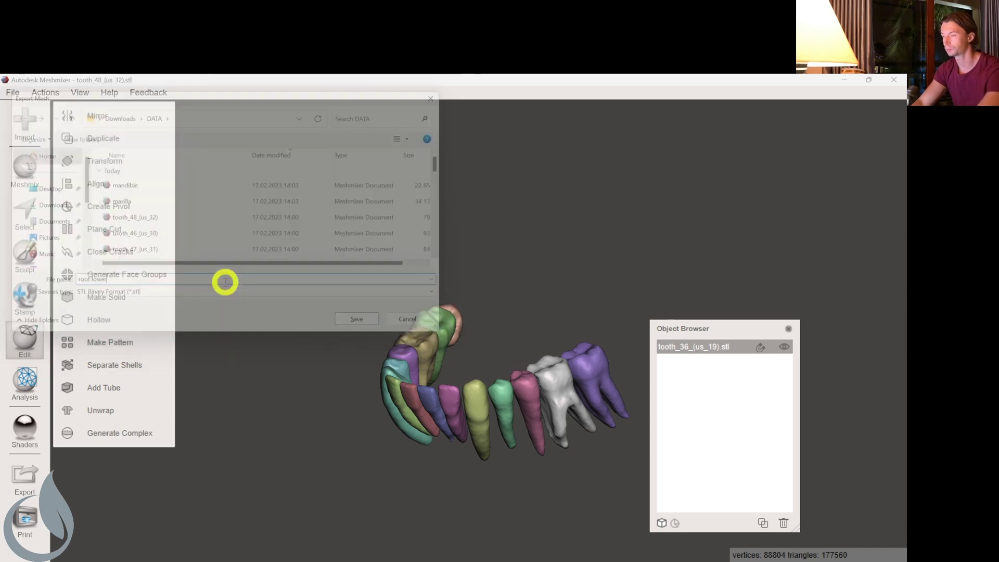
{"action": "left_click", "coordinate": [893, 81]}
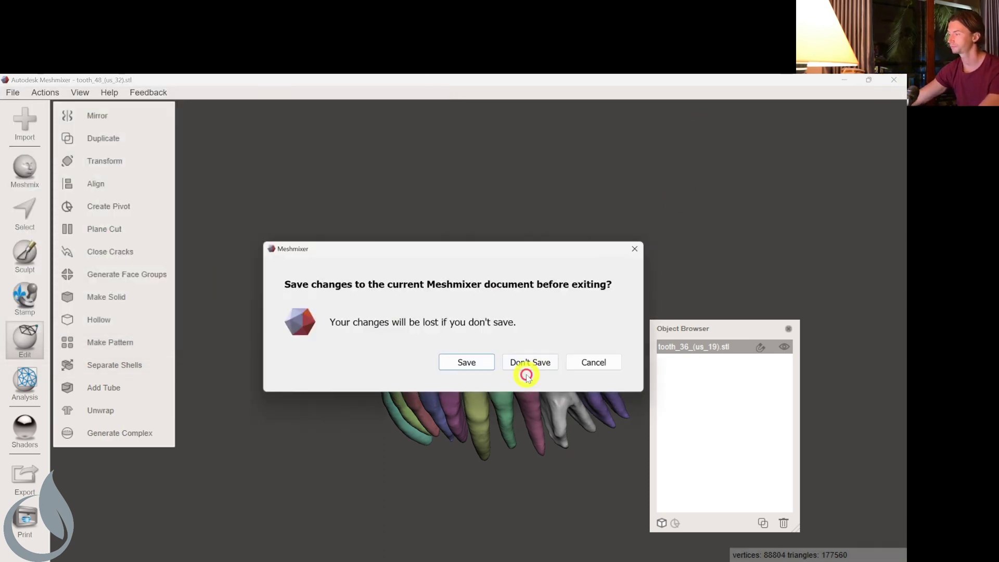
Delete lower tooth files tooth_48 through tooth_32 from DATA and relaunch Meshmixer.
{"action": "left_click", "coordinate": [531, 364]}
{"action": "left_click", "coordinate": [171, 265]}
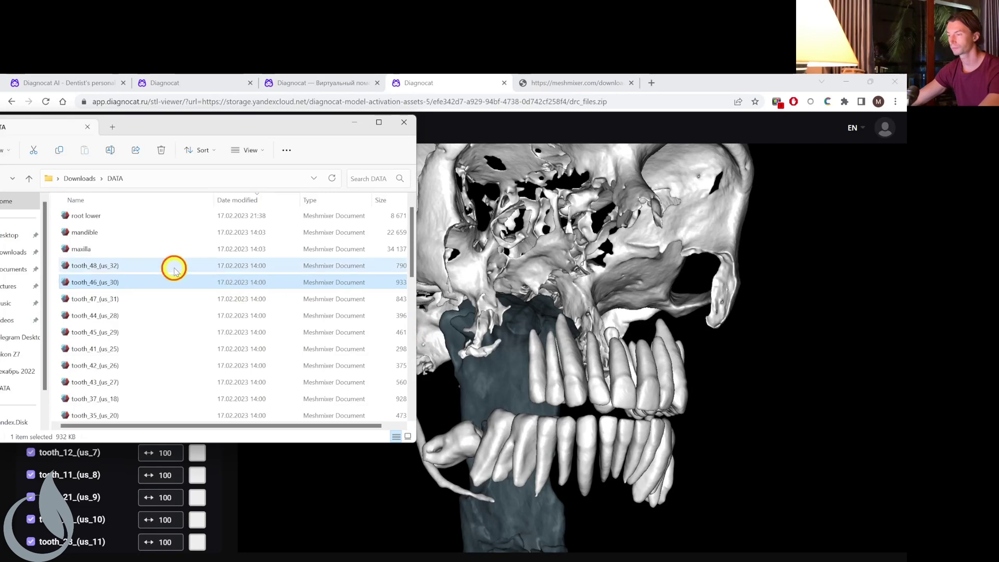
{"action": "scroll", "coordinate": [188, 342], "scroll_direction": "down", "scroll_amount": 3}
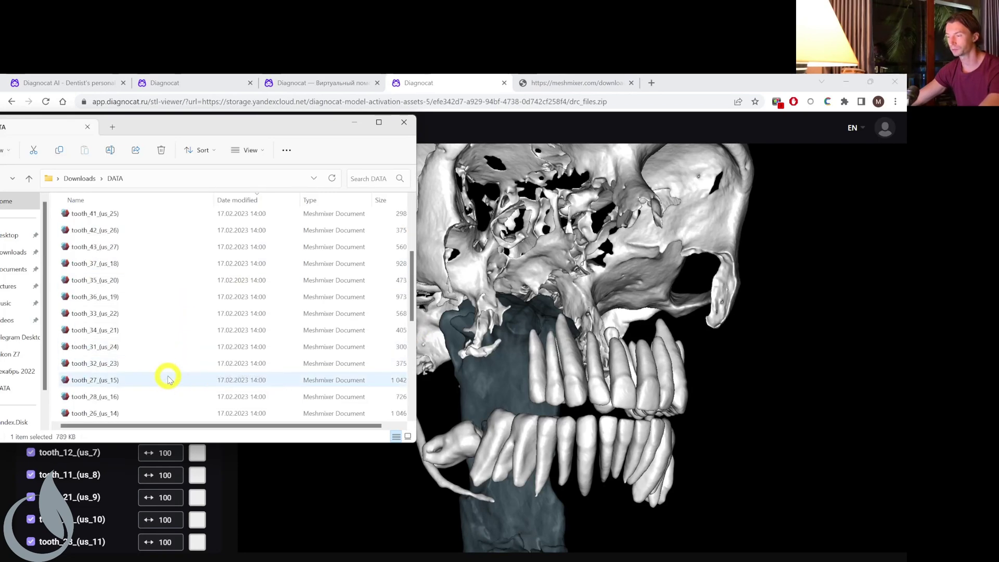
{"action": "left_click", "coordinate": [172, 364], "text": "shift"}
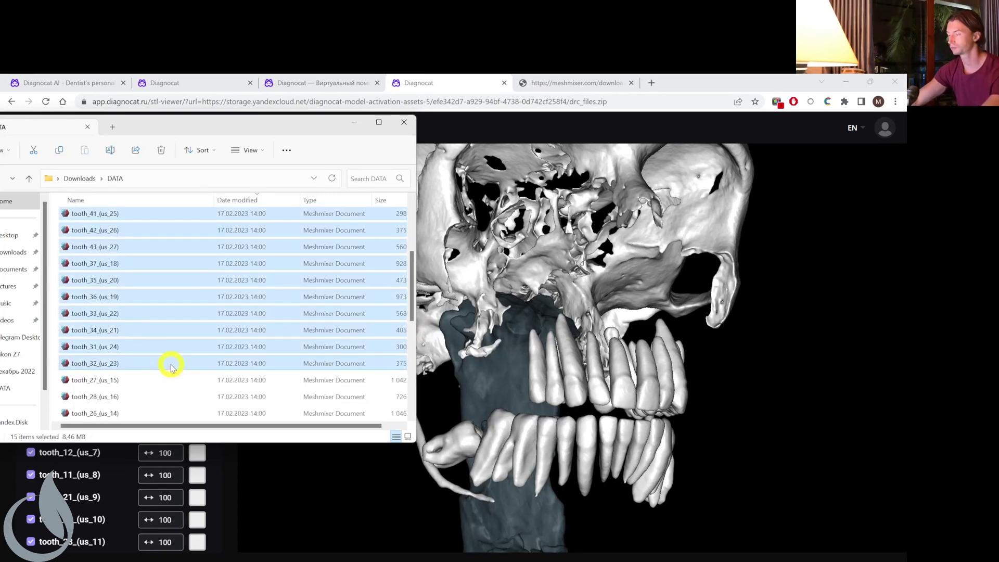
{"action": "key", "text": "Delete"}
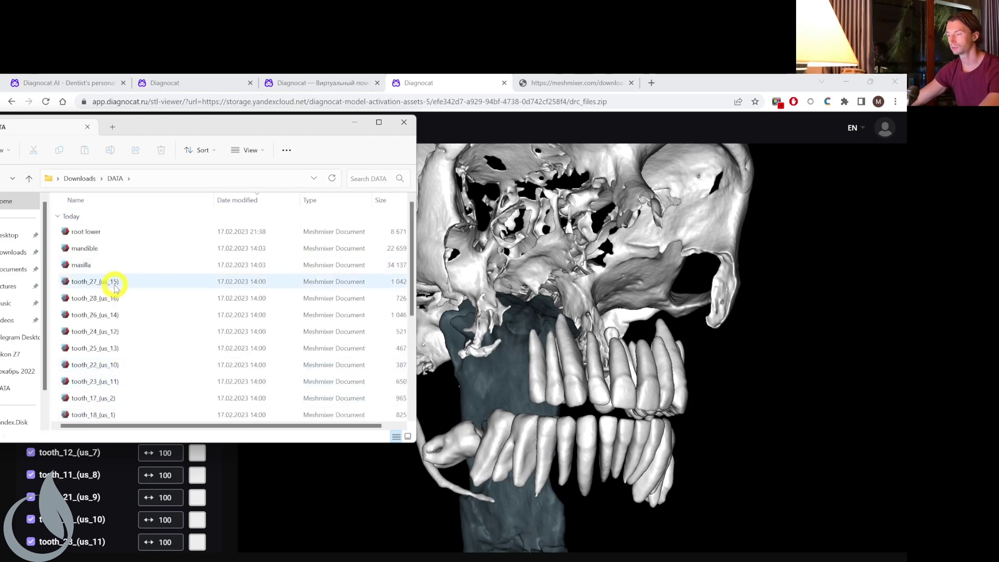
{"action": "left_click", "coordinate": [16, 551]}
{"action": "left_click", "coordinate": [47, 439]}
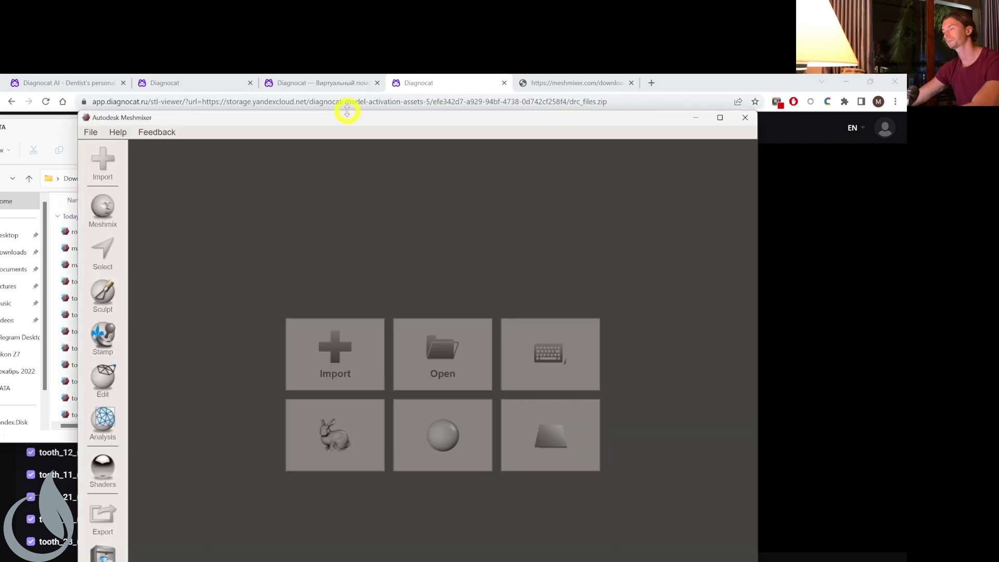
Import the 16 upper tooth files through tooth_12, let Meshmixer reposition them, and delete the stray tooth.
{"action": "left_click_drag", "start_coordinate": [348, 117], "coordinate": [454, 88]}
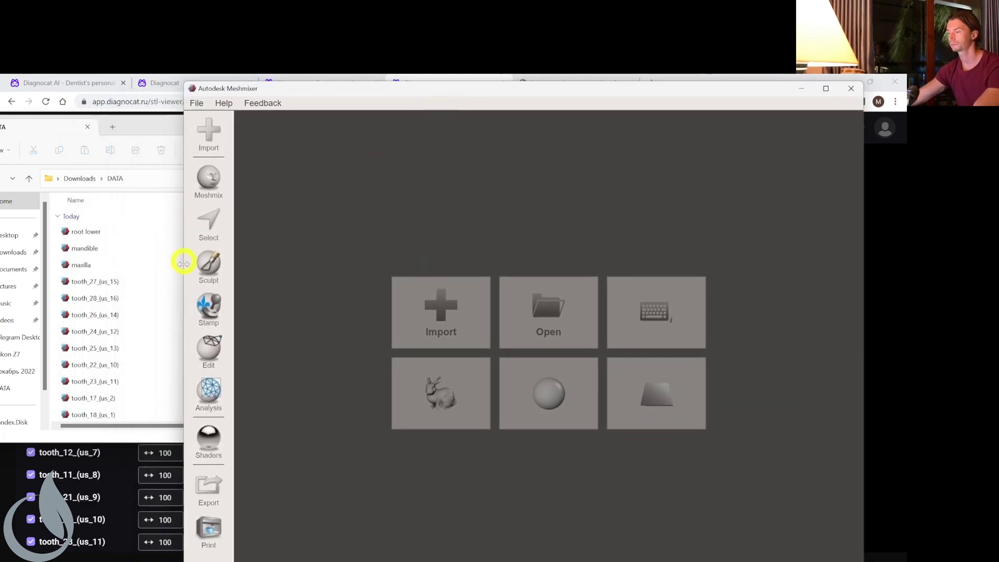
{"action": "left_click", "coordinate": [91, 281]}
{"action": "scroll", "coordinate": [143, 338], "scroll_direction": "down", "scroll_amount": 4}
{"action": "left_click", "coordinate": [109, 346], "text": "shift"}
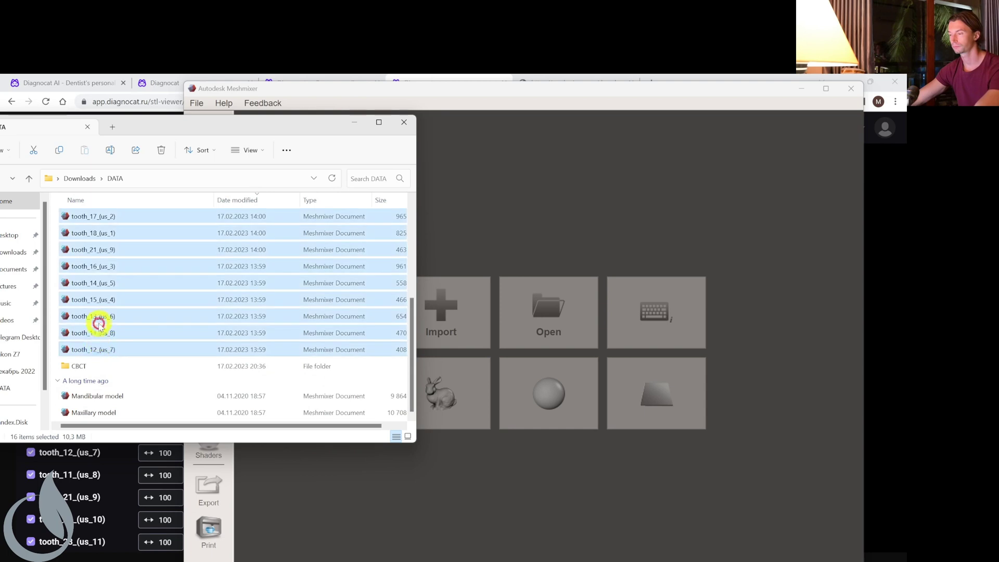
{"action": "left_click_drag", "start_coordinate": [94, 318], "coordinate": [475, 248]}
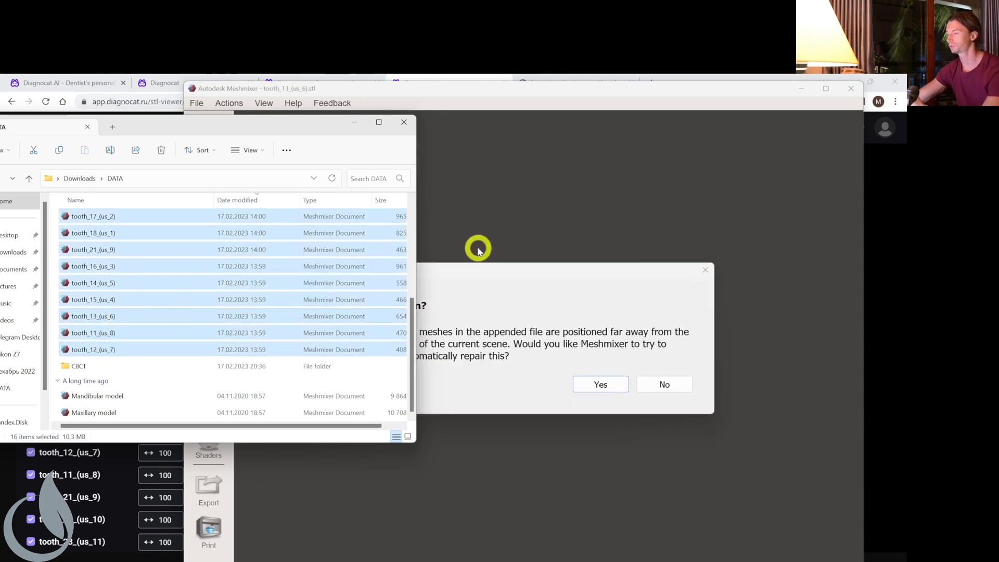
{"action": "left_click", "coordinate": [598, 386]}
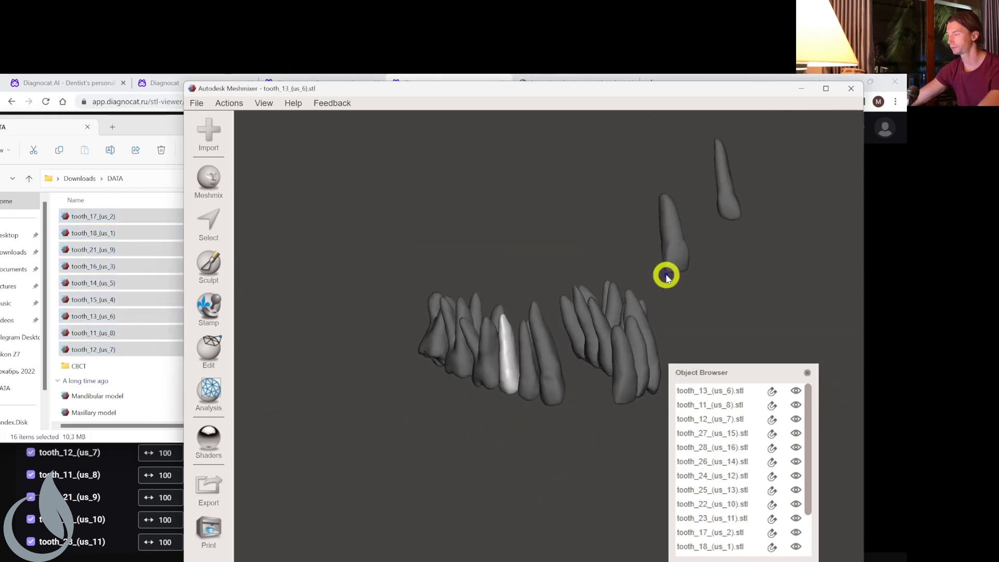
{"action": "left_click", "coordinate": [668, 256]}
{"action": "key", "text": "Delete"}
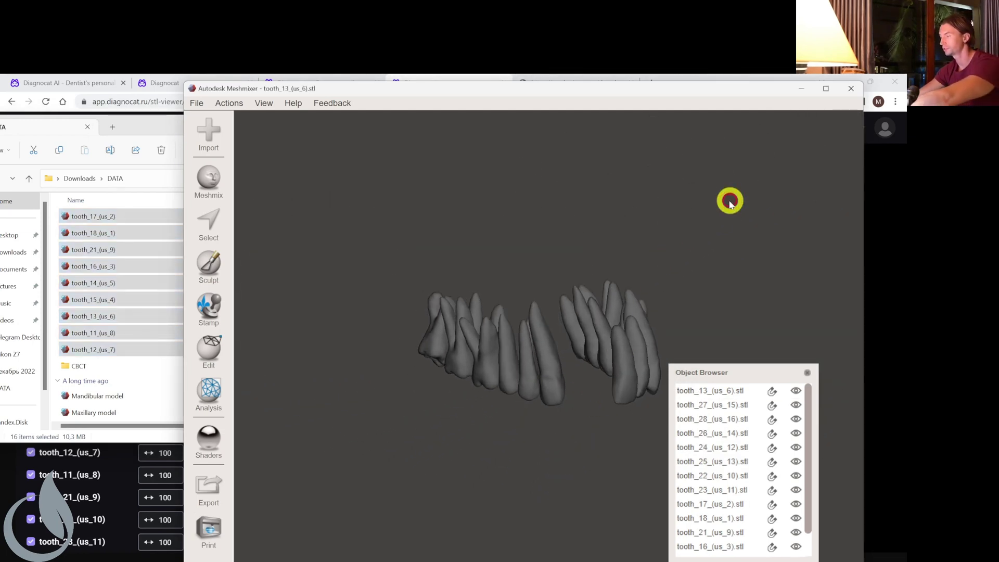
{"action": "right_click_drag", "start_coordinate": [729, 203], "coordinate": [301, 259]}
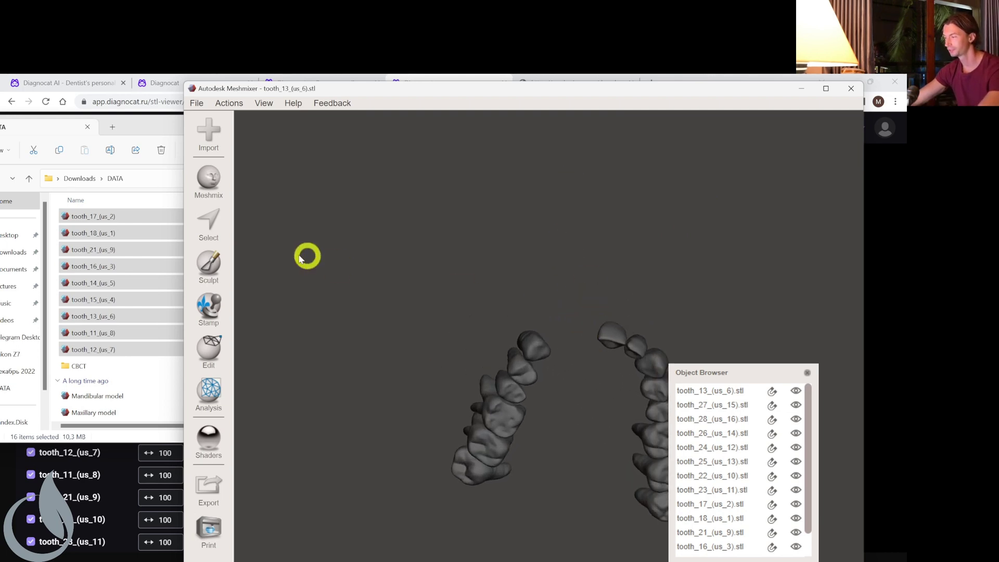
{"action": "left_click", "coordinate": [133, 128]}
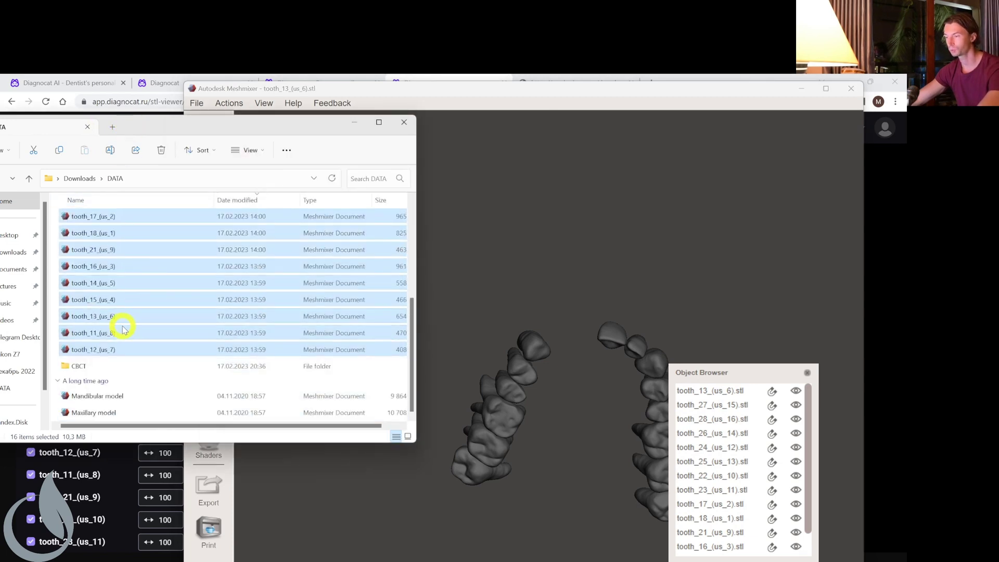
Append tooth_11 and tooth_12 to the upper arch.
{"action": "left_click", "coordinate": [117, 333]}
{"action": "left_click", "coordinate": [101, 347], "text": "shift"}
{"action": "left_click_drag", "start_coordinate": [100, 332], "coordinate": [508, 329]}
{"action": "left_click", "coordinate": [508, 327]}
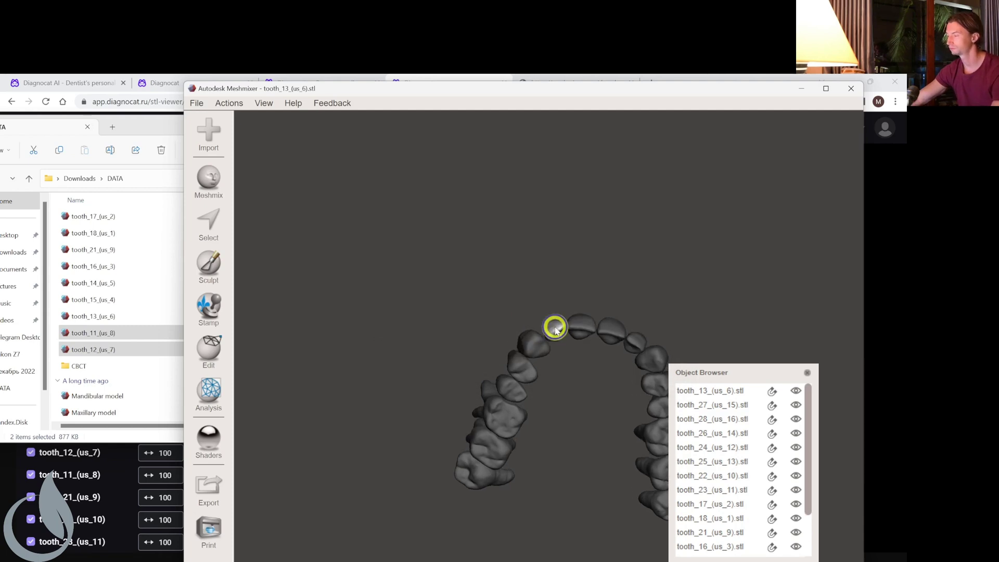
{"action": "right_click_drag", "start_coordinate": [555, 329], "coordinate": [453, 247]}
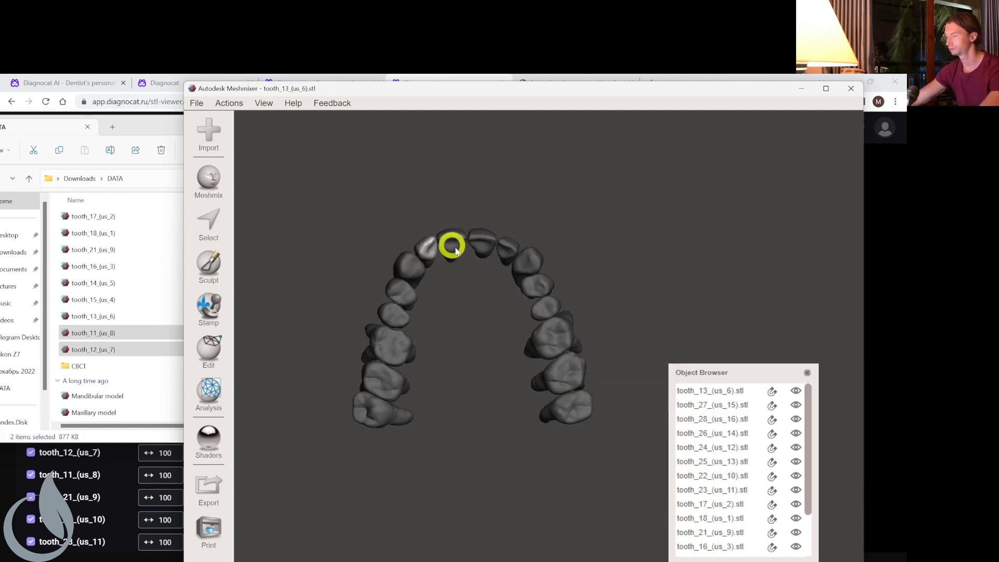
Select all upper tooth objects, from tooth_13 to the last, in the object list.
{"action": "left_click_drag", "start_coordinate": [769, 373], "coordinate": [749, 250]}
{"action": "left_click", "coordinate": [734, 301]}
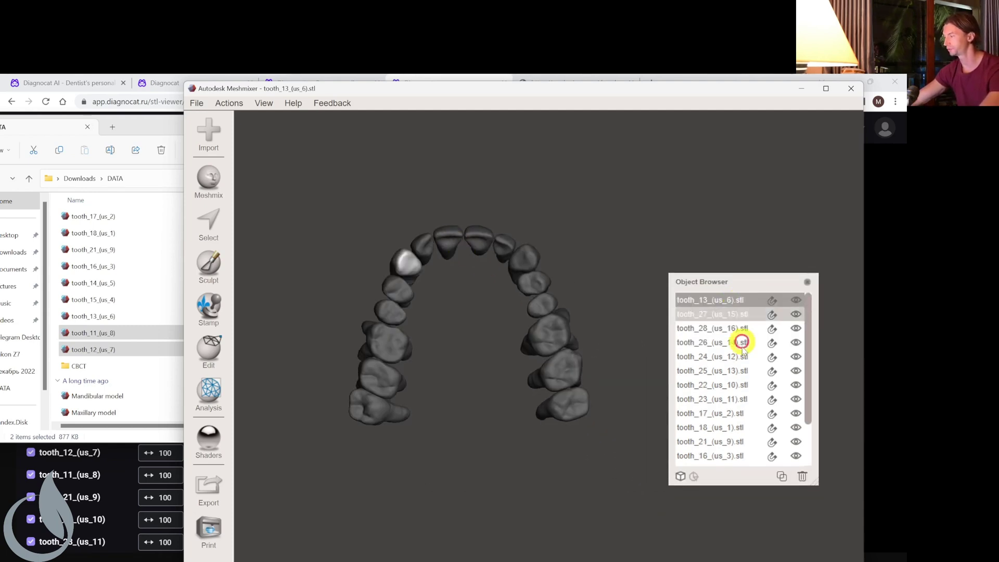
{"action": "left_click", "coordinate": [741, 341]}
{"action": "scroll", "coordinate": [809, 408], "scroll_direction": "down", "scroll_amount": 3}
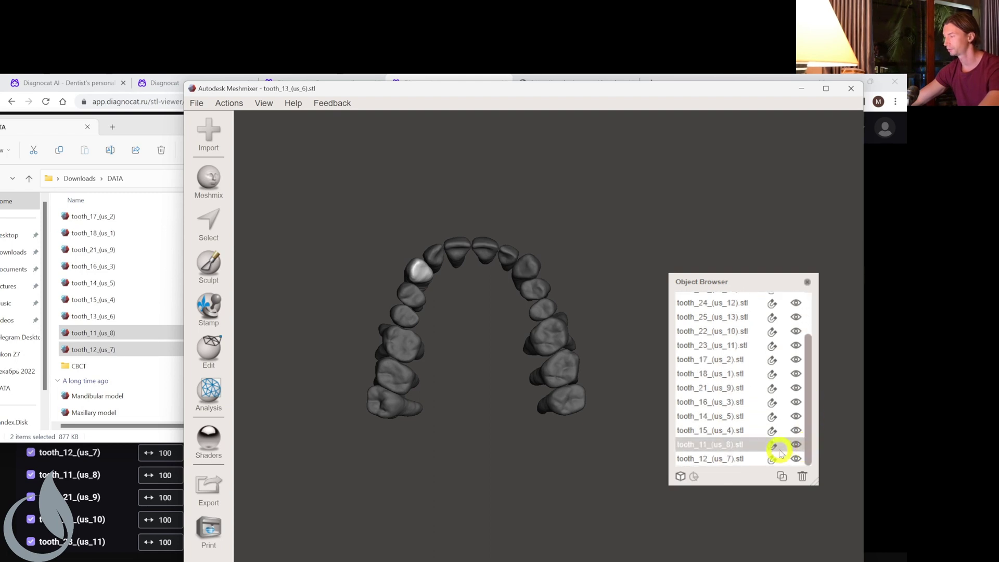
{"action": "left_click", "coordinate": [747, 459], "text": "shift"}
{"action": "right_click_drag", "start_coordinate": [510, 274], "coordinate": [473, 312]}
{"action": "scroll", "coordinate": [475, 319], "scroll_direction": "up", "scroll_amount": 3}
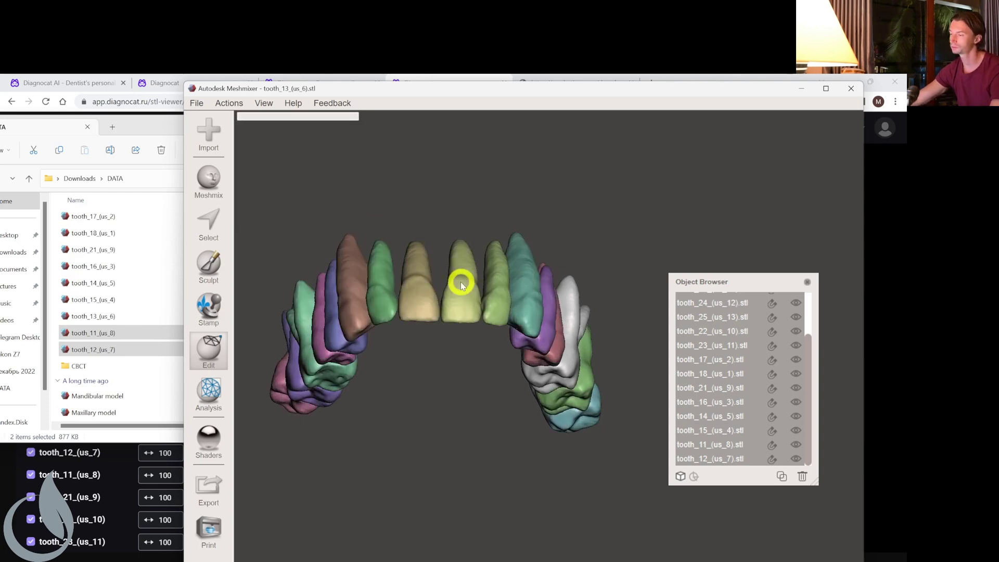
Export the merged upper teeth as the 'roots upper' STL, then exit Meshmixer.
{"action": "left_click", "coordinate": [198, 103]}
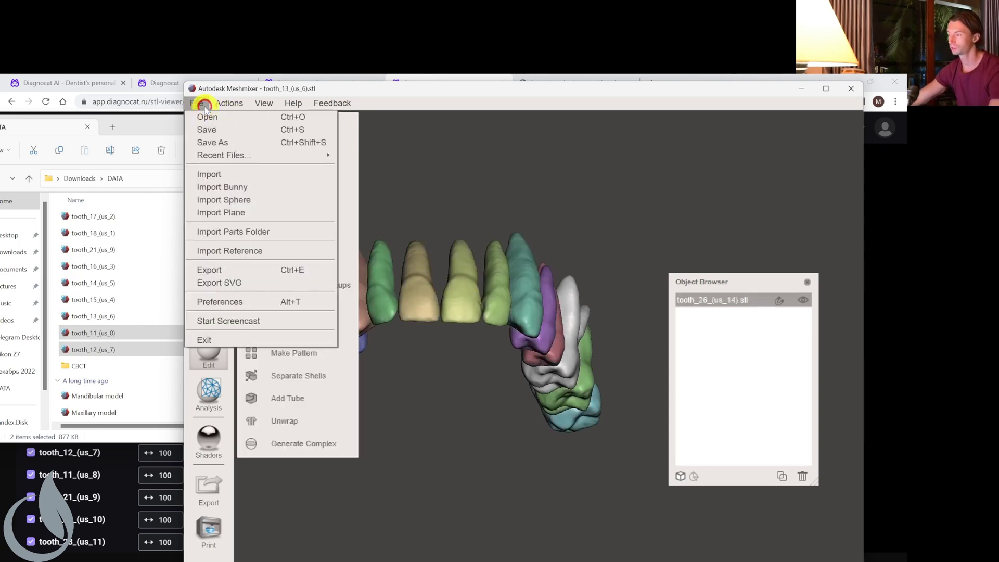
{"action": "left_click", "coordinate": [250, 270]}
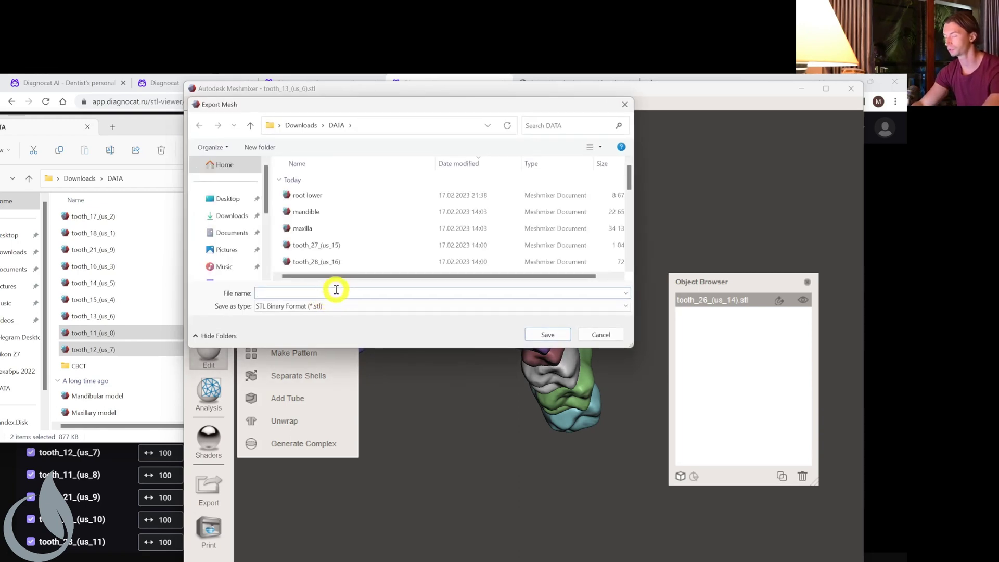
{"action": "type", "text": "root"}
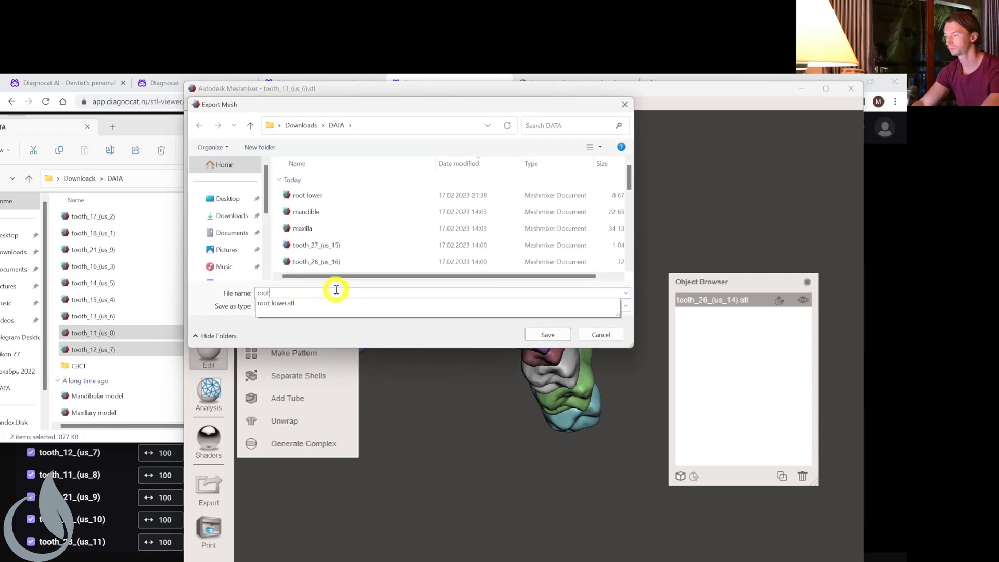
{"action": "type", "text": "s upper"}
{"action": "key", "text": "Return"}
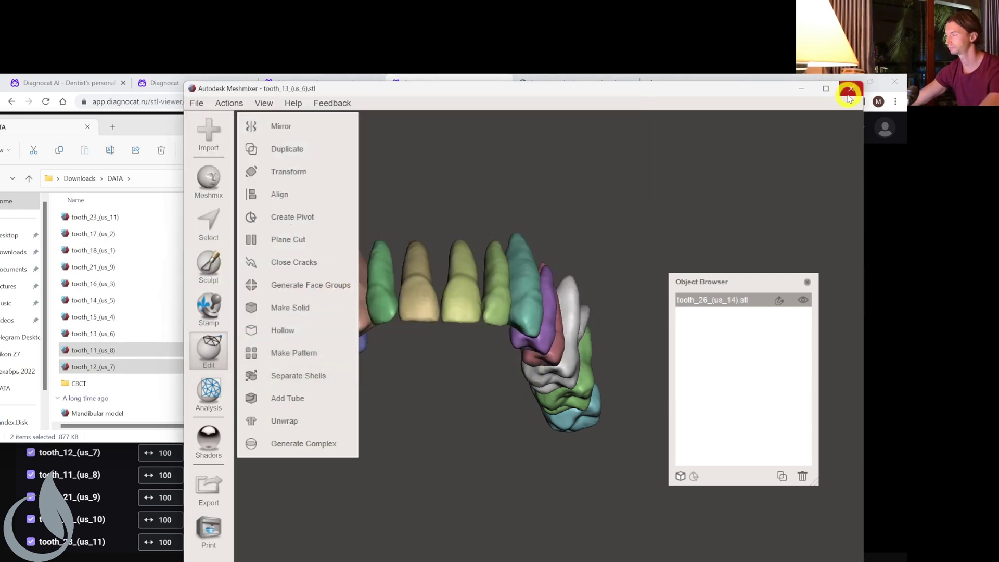
{"action": "left_click", "coordinate": [850, 93]}
Close Meshmixer without saving and delete the upper tooth files through tooth_12 from DATA.
{"action": "left_click", "coordinate": [590, 384]}
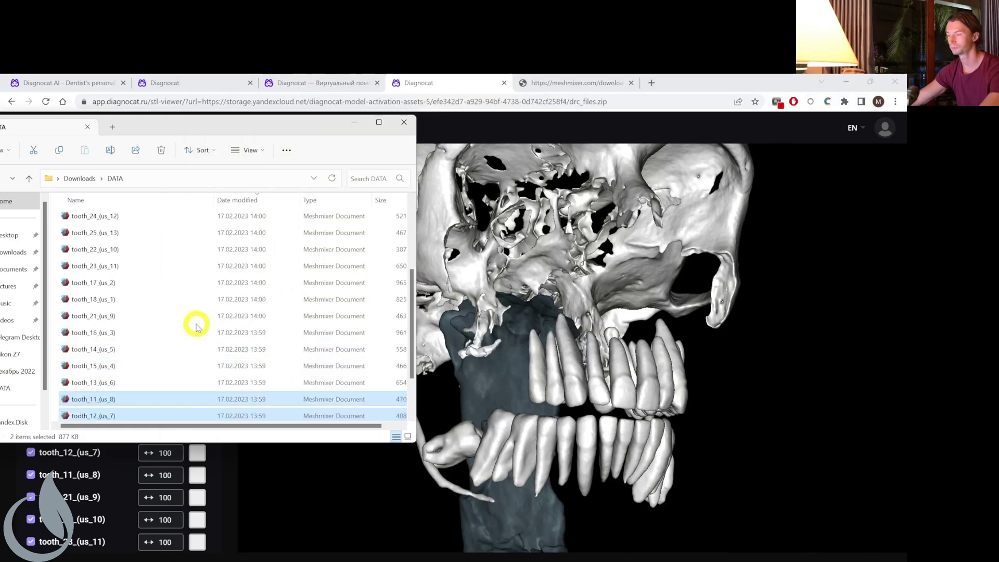
{"action": "scroll", "coordinate": [156, 307], "scroll_direction": "down", "scroll_amount": 4}
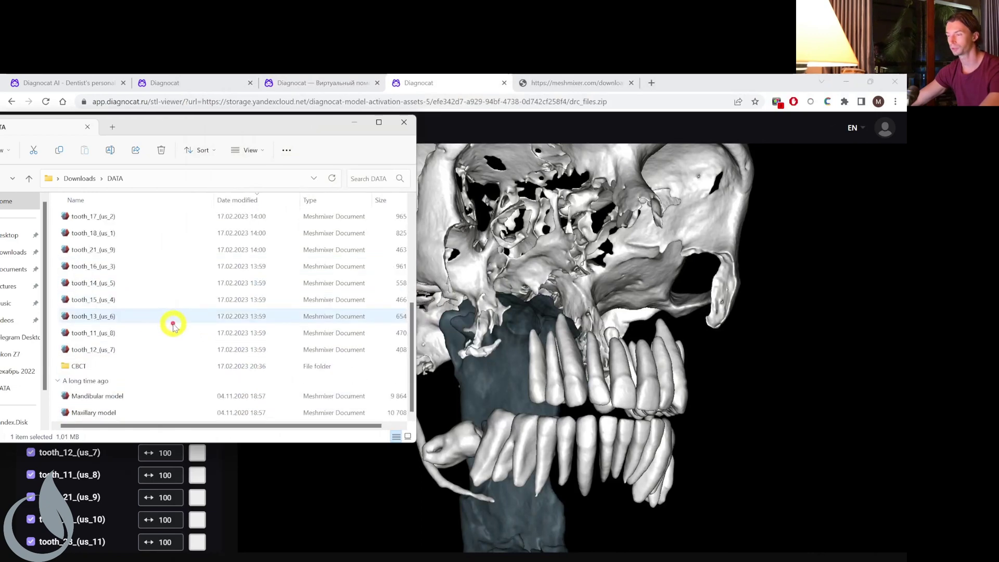
{"action": "left_click", "coordinate": [168, 351], "text": "shift"}
{"action": "key", "text": "Delete"}
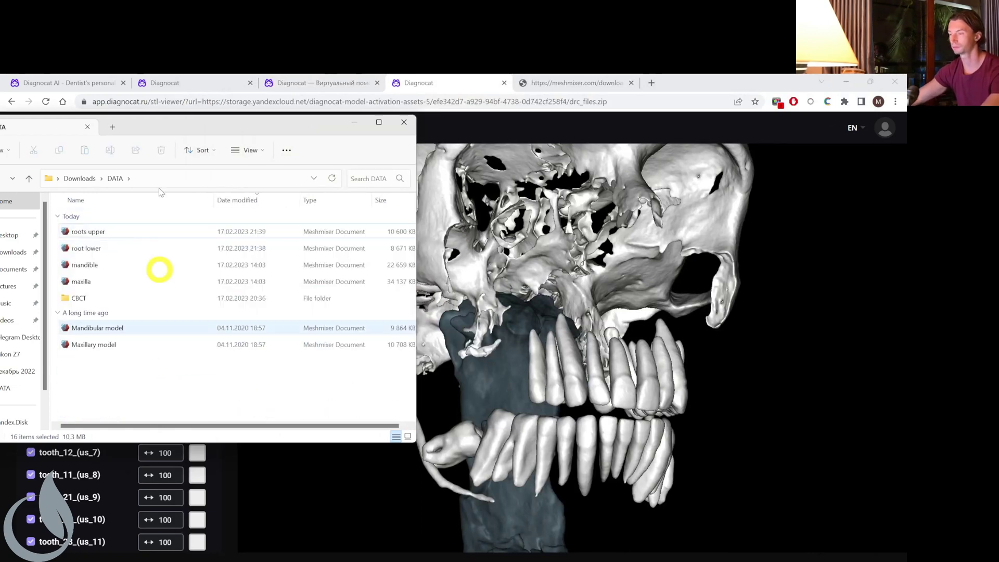
Open Maxillary model.stl in Meshmixer.
{"action": "left_click_drag", "start_coordinate": [205, 127], "coordinate": [378, 150]}
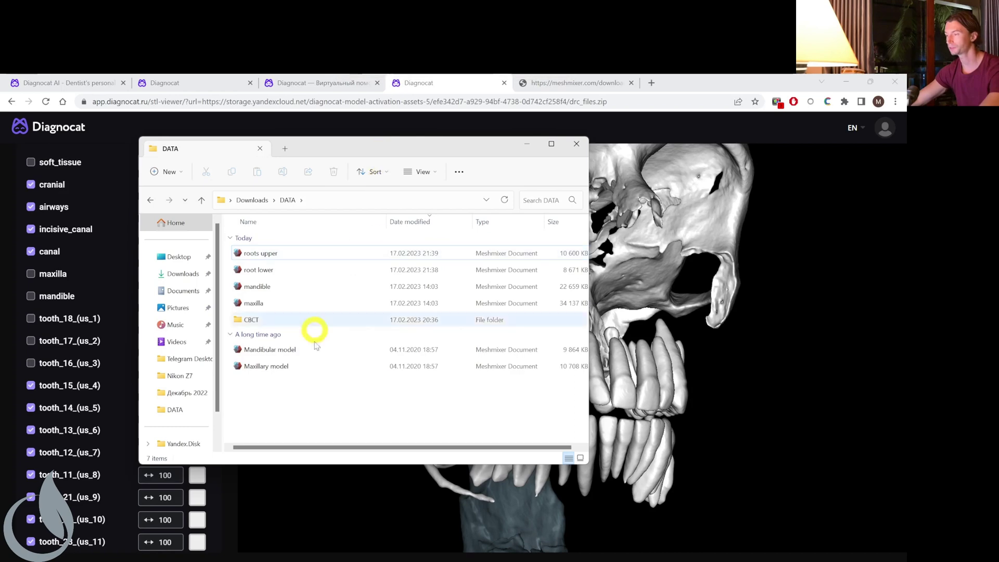
{"action": "left_click", "coordinate": [293, 366]}
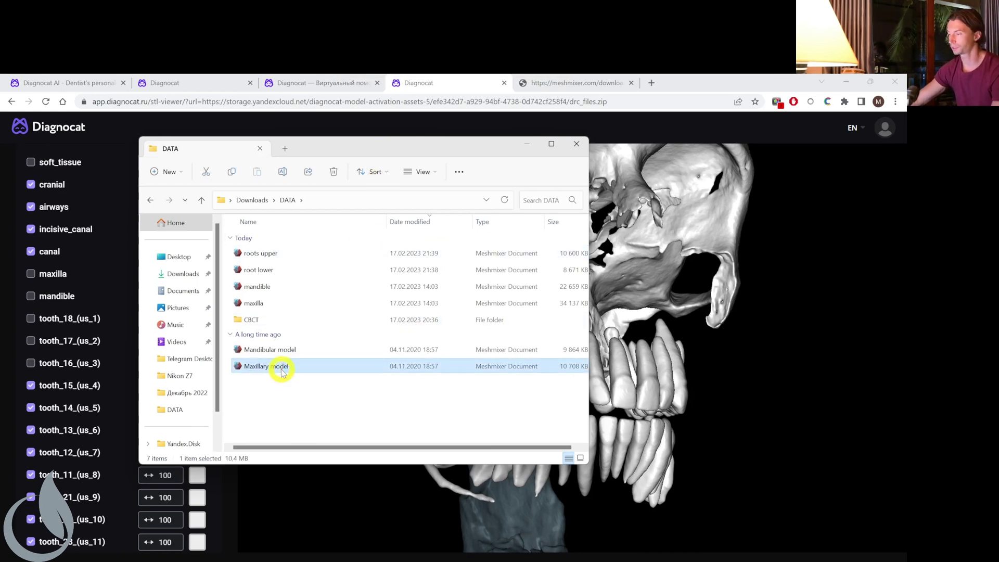
{"action": "double_click", "coordinate": [314, 371]}
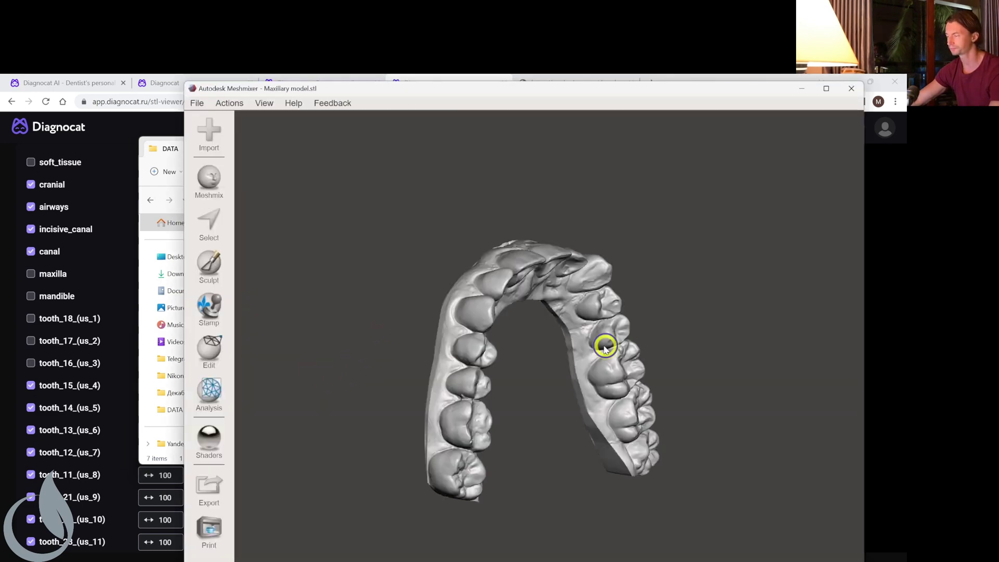
Append the Mandibular model to the Maxillary scan in Meshmixer.
{"action": "left_click", "coordinate": [154, 151]}
{"action": "left_click", "coordinate": [250, 350]}
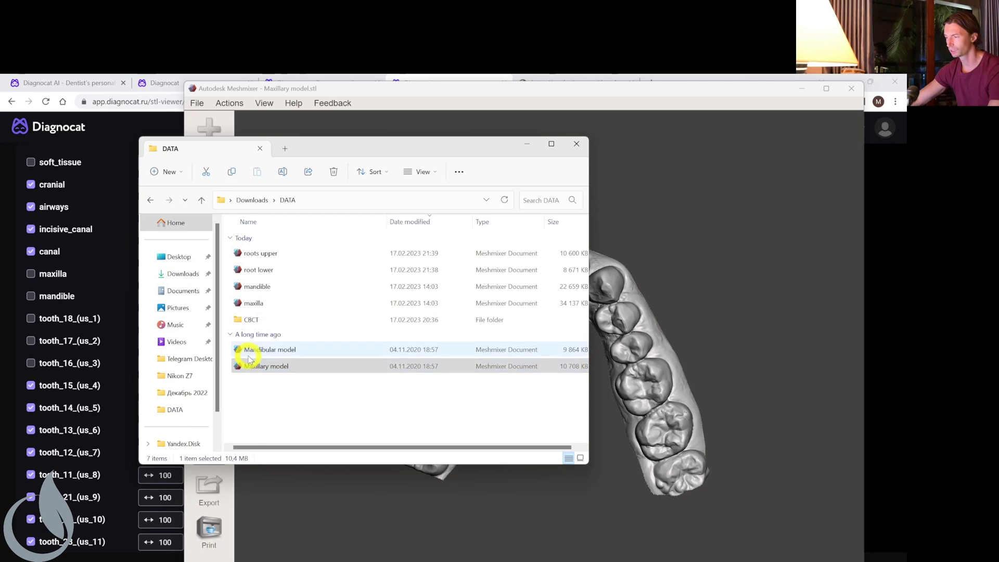
{"action": "left_click_drag", "start_coordinate": [250, 350], "coordinate": [606, 338]}
{"action": "left_click", "coordinate": [604, 332]}
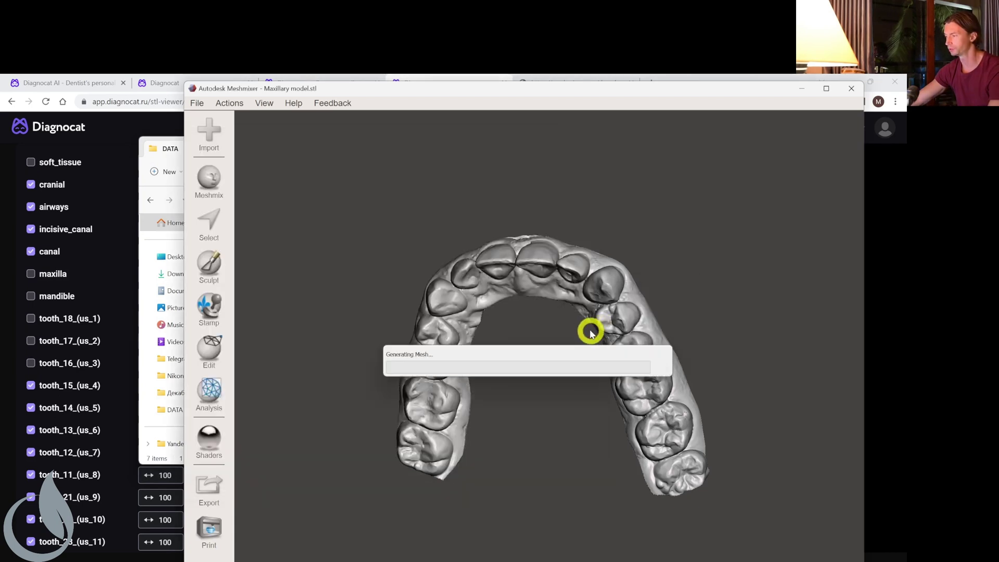
{"action": "right_click_drag", "start_coordinate": [542, 323], "coordinate": [605, 405]}
Select both jaw models to view them in occlusion, then close Meshmixer.
{"action": "left_click", "coordinate": [677, 390], "text": "shift"}
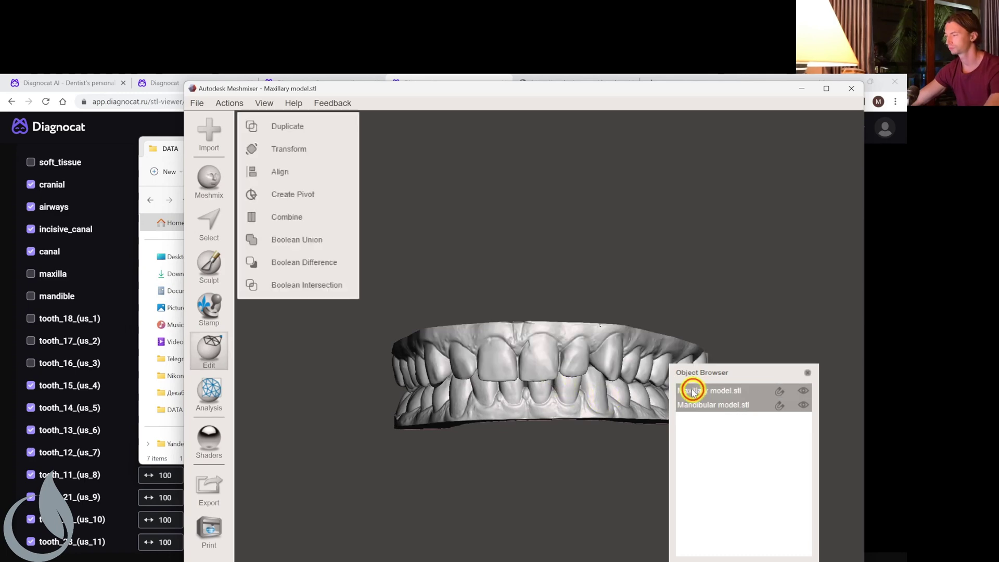
{"action": "right_click_drag", "start_coordinate": [541, 299], "coordinate": [815, 106]}
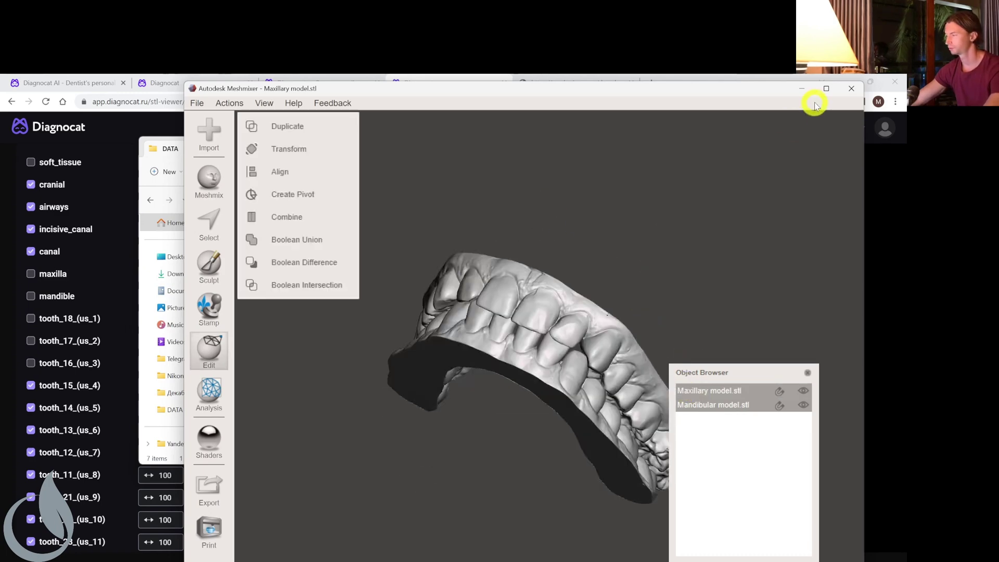
{"action": "left_click", "coordinate": [856, 88]}
{"action": "left_click", "coordinate": [595, 394]}
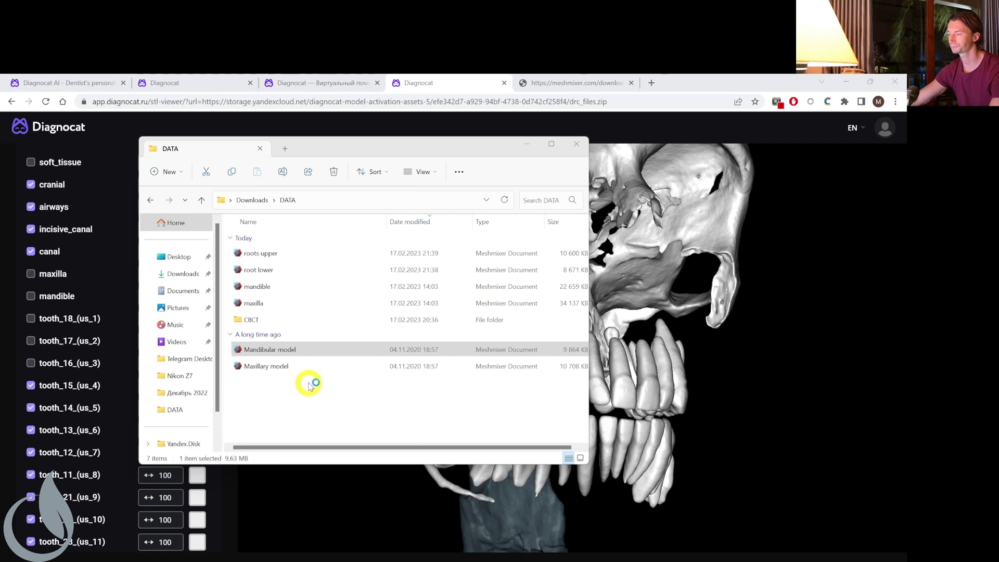
Minimize OBS Studio to reveal the Maestro 3D Order Management case form.
{"action": "left_click", "coordinate": [894, 82]}
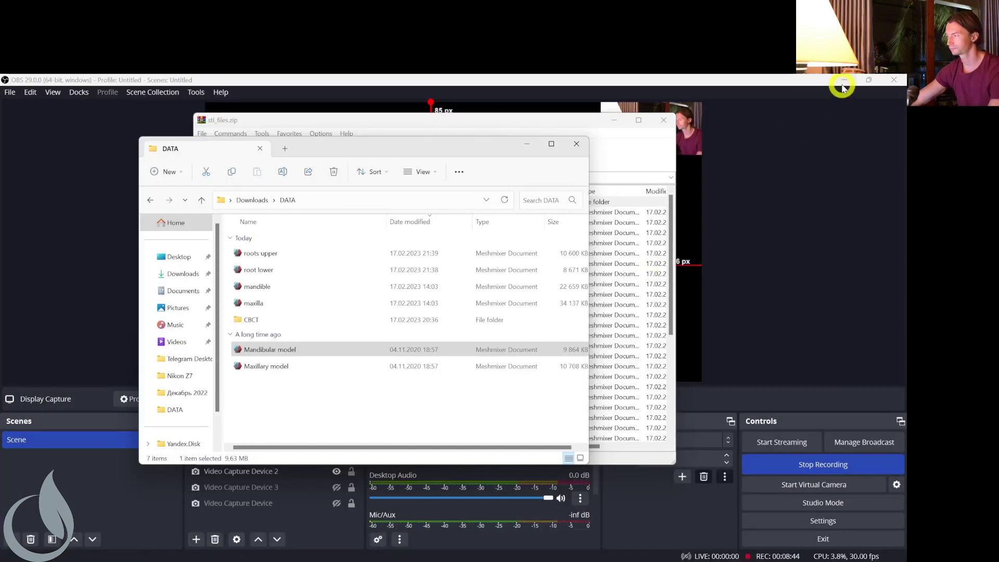
{"action": "left_click", "coordinate": [843, 82]}
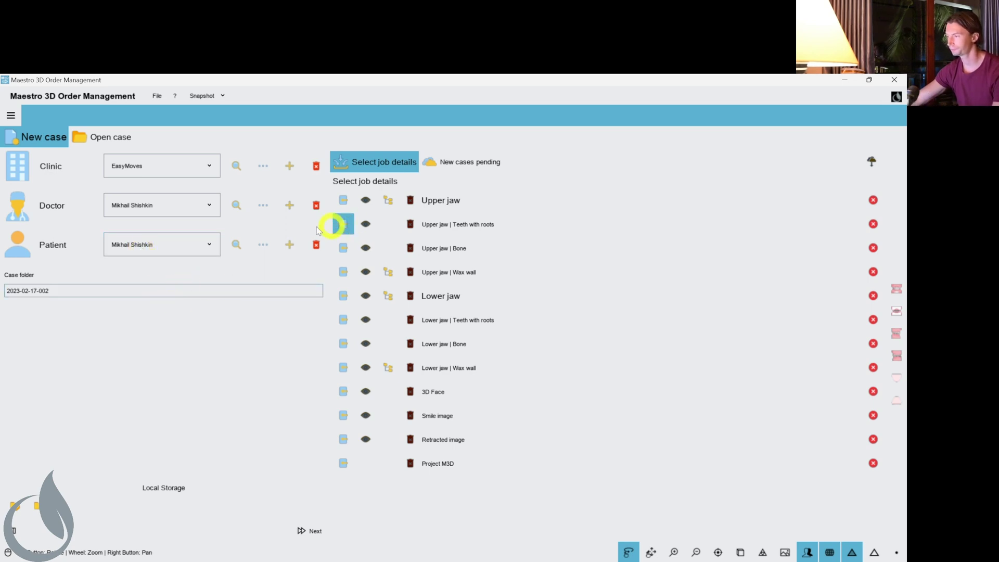
Load Maxillary model as the upper jaw and Mandibular model as the lower jaw.
{"action": "left_click", "coordinate": [343, 205]}
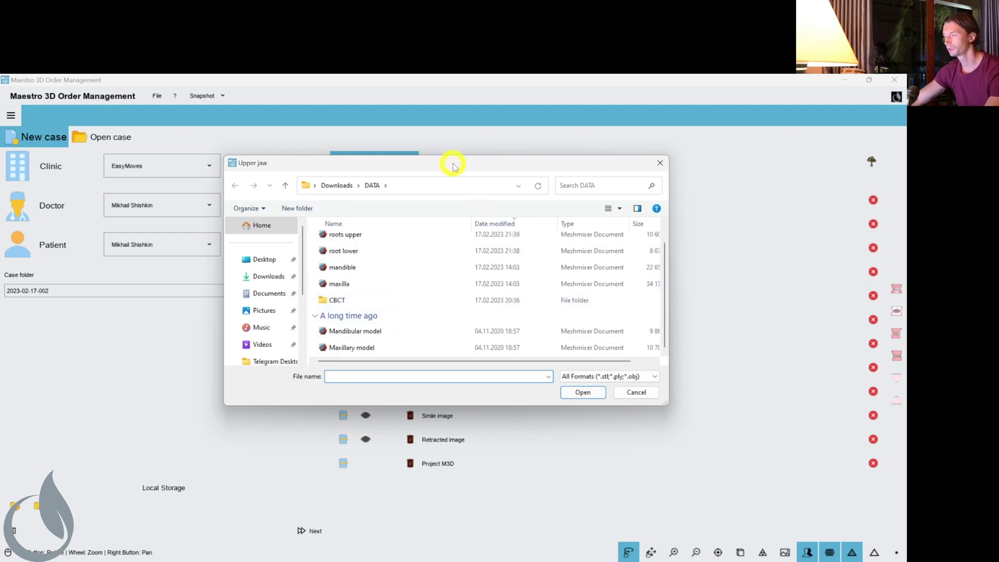
{"action": "left_click_drag", "start_coordinate": [453, 163], "coordinate": [687, 200]}
{"action": "left_click", "coordinate": [578, 385]}
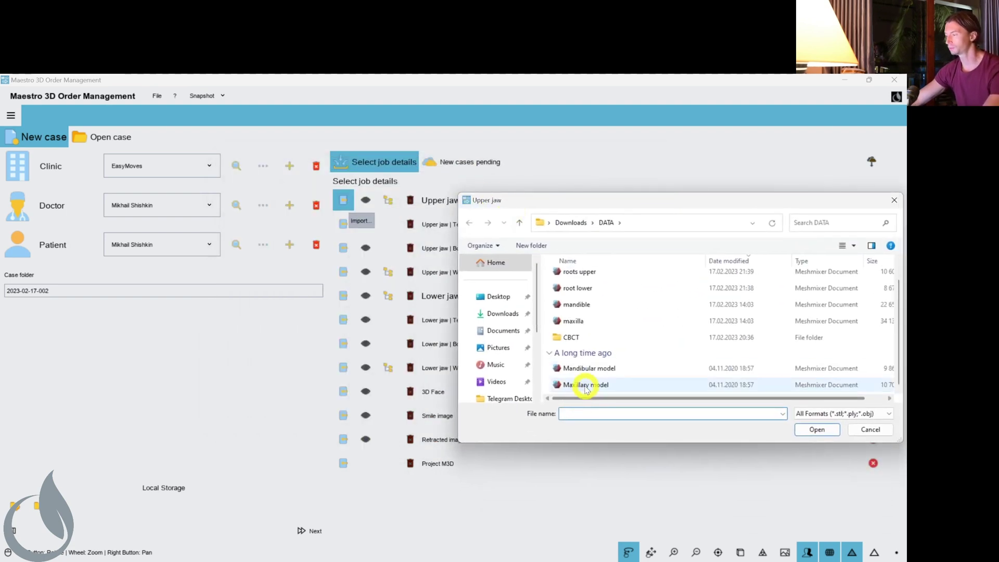
{"action": "left_click", "coordinate": [816, 429]}
{"action": "left_click", "coordinate": [352, 304]}
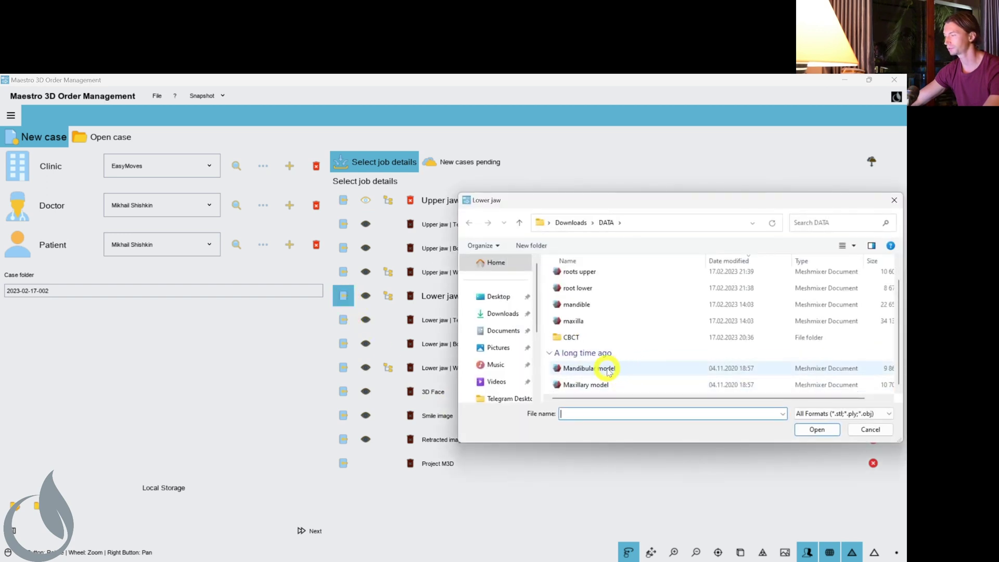
{"action": "double_click", "coordinate": [643, 368]}
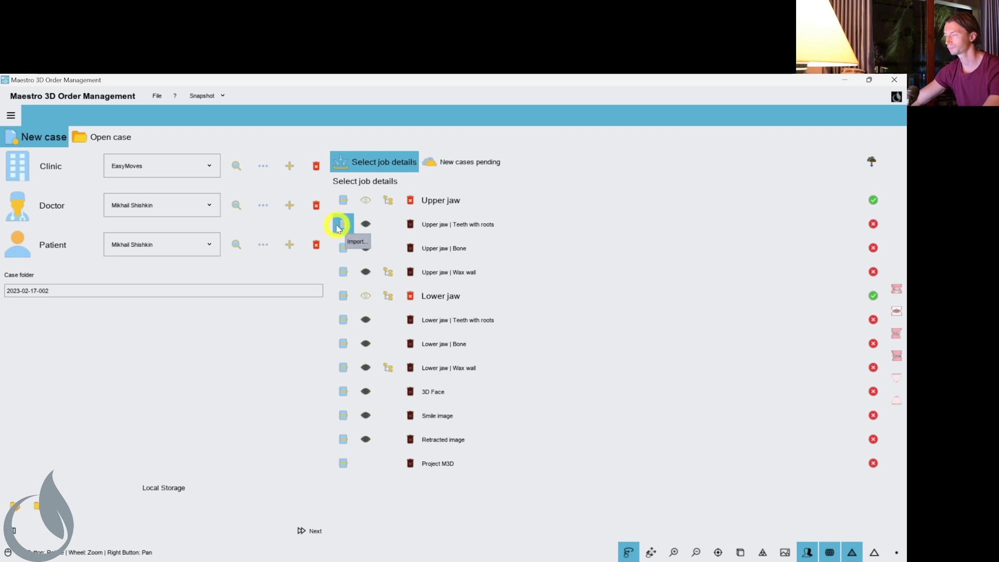
Load roots upper and root lower as the upper and lower teeth with roots.
{"action": "left_click", "coordinate": [343, 224]}
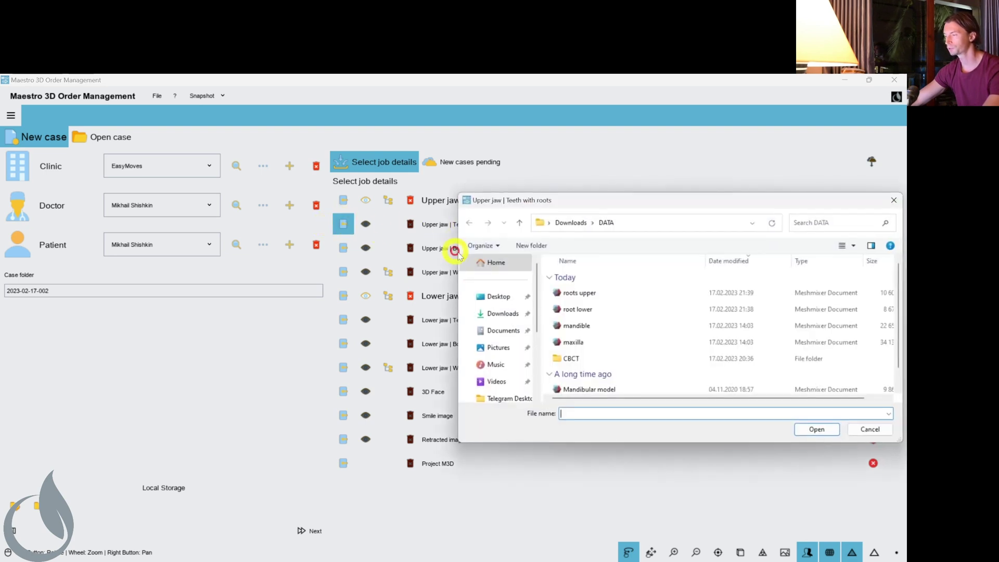
{"action": "double_click", "coordinate": [620, 297]}
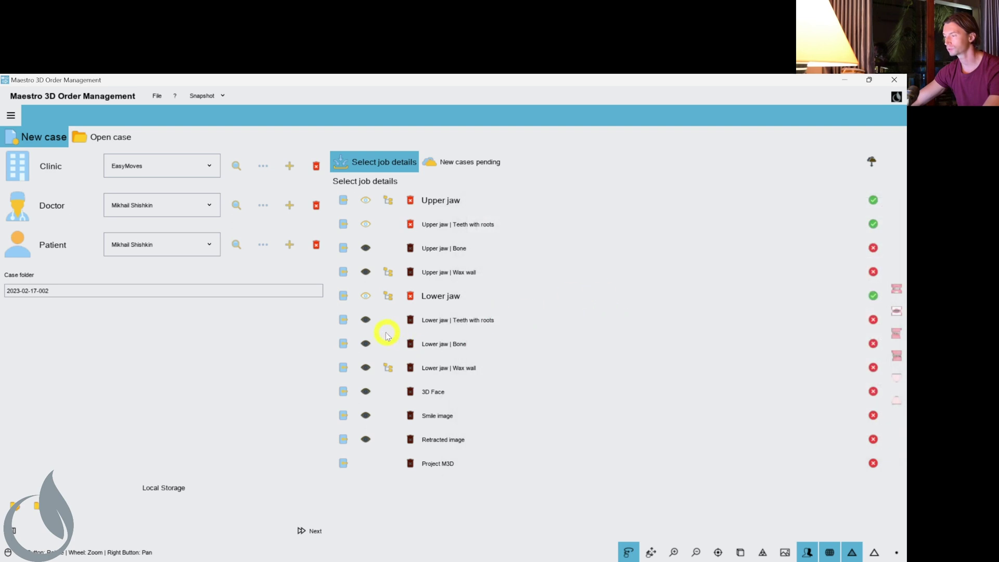
{"action": "left_click", "coordinate": [347, 324]}
{"action": "double_click", "coordinate": [572, 308]}
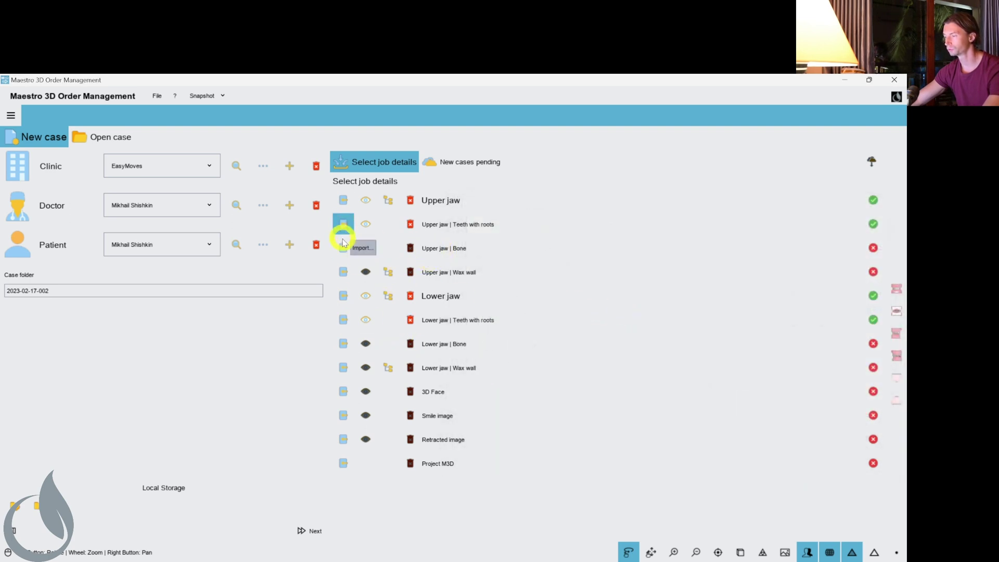
Load maxilla and mandible as the upper and lower jaw bone.
{"action": "left_click", "coordinate": [343, 248]}
{"action": "scroll", "coordinate": [609, 323], "scroll_direction": "down", "scroll_amount": 1}
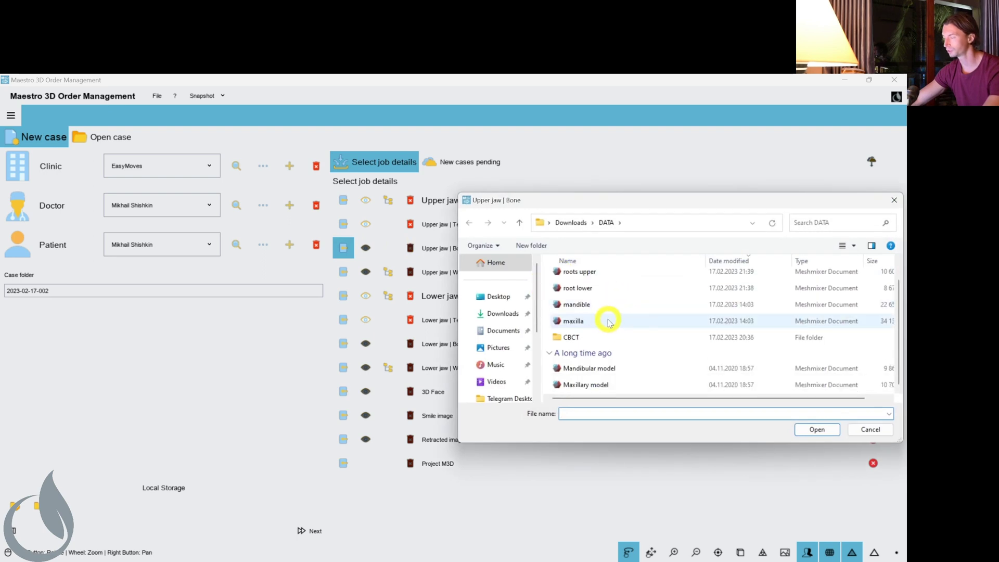
{"action": "double_click", "coordinate": [574, 321]}
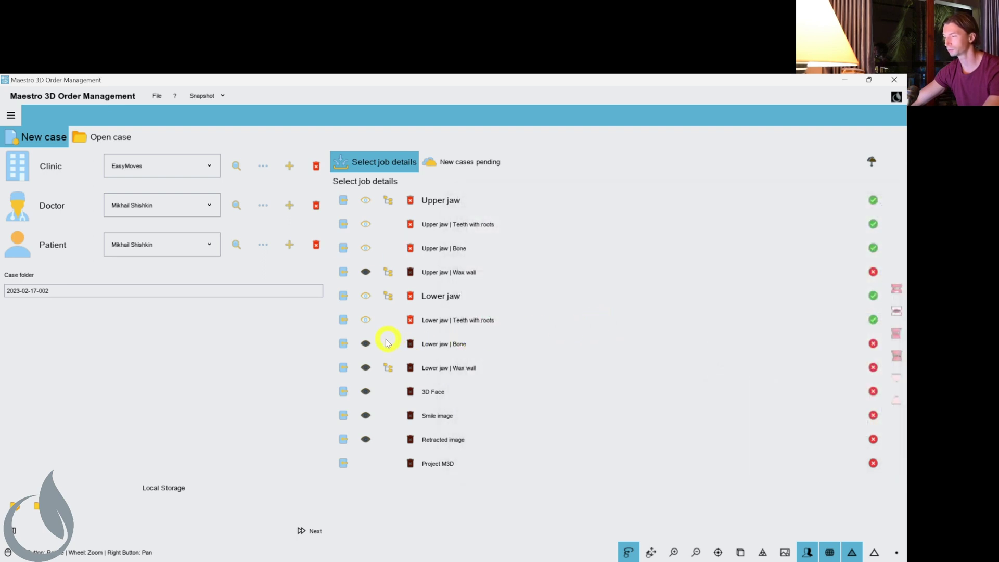
{"action": "left_click", "coordinate": [345, 345]}
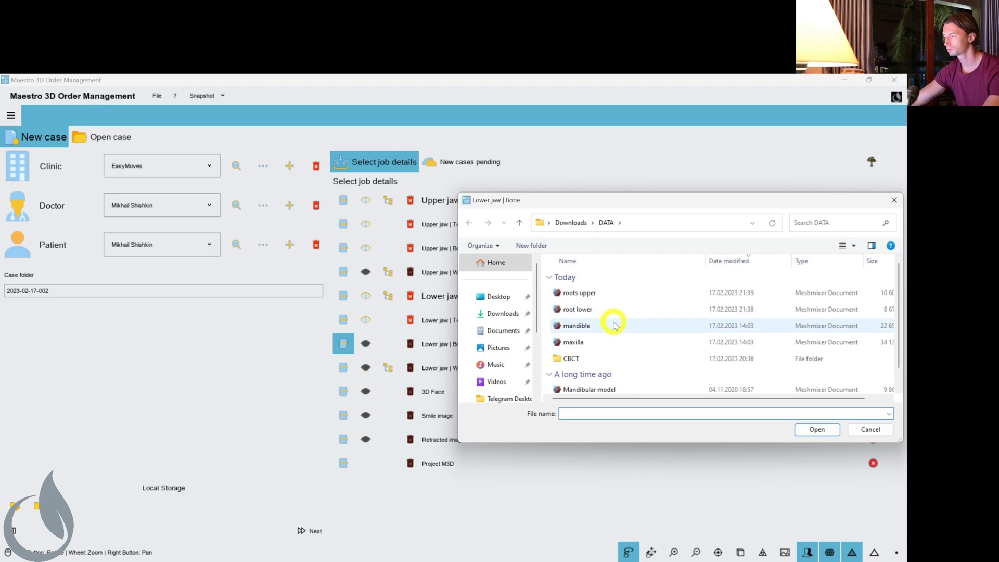
{"action": "double_click", "coordinate": [608, 324]}
Create the case and set the lower occlusal plane through left molar, front incisors and right molar.
{"action": "left_click", "coordinate": [307, 530]}
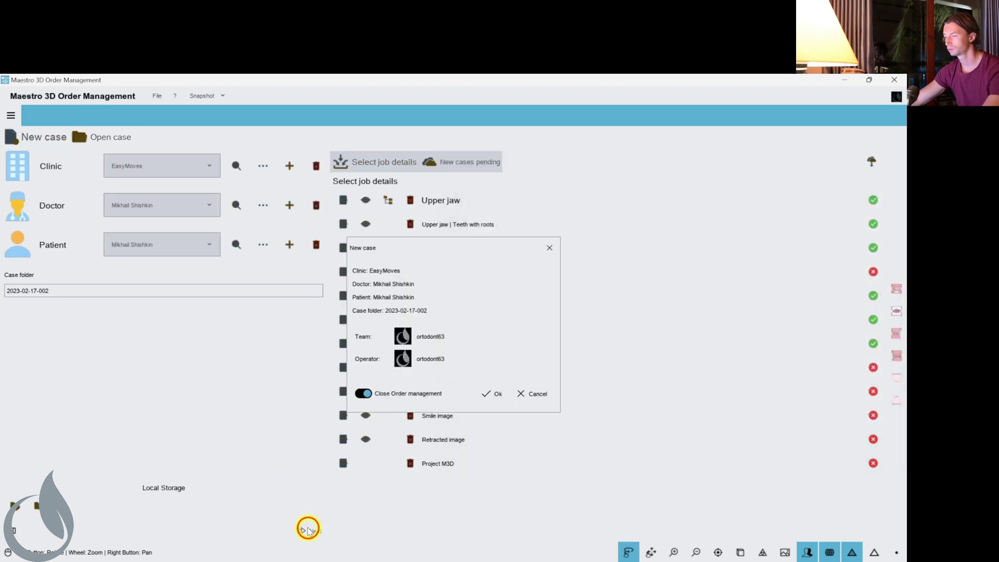
{"action": "left_click", "coordinate": [492, 394]}
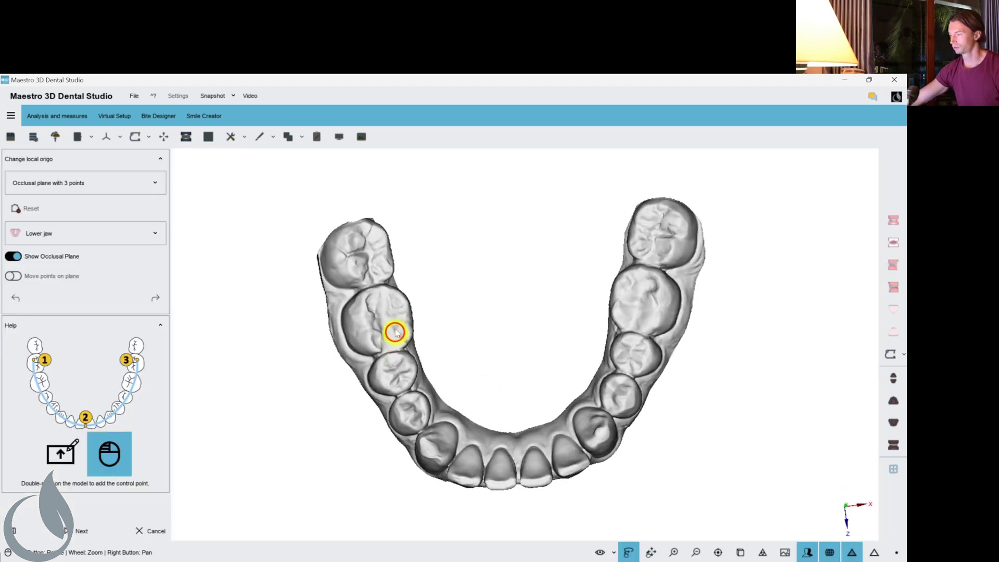
{"action": "left_click_drag", "start_coordinate": [628, 349], "coordinate": [435, 252]}
{"action": "double_click", "coordinate": [436, 317]}
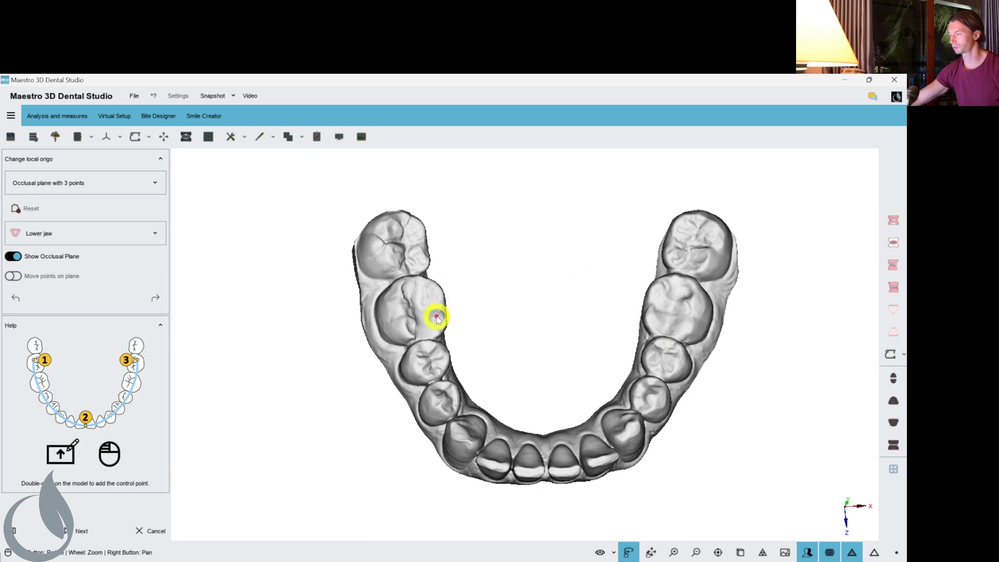
{"action": "double_click", "coordinate": [542, 470]}
{"action": "double_click", "coordinate": [640, 327]}
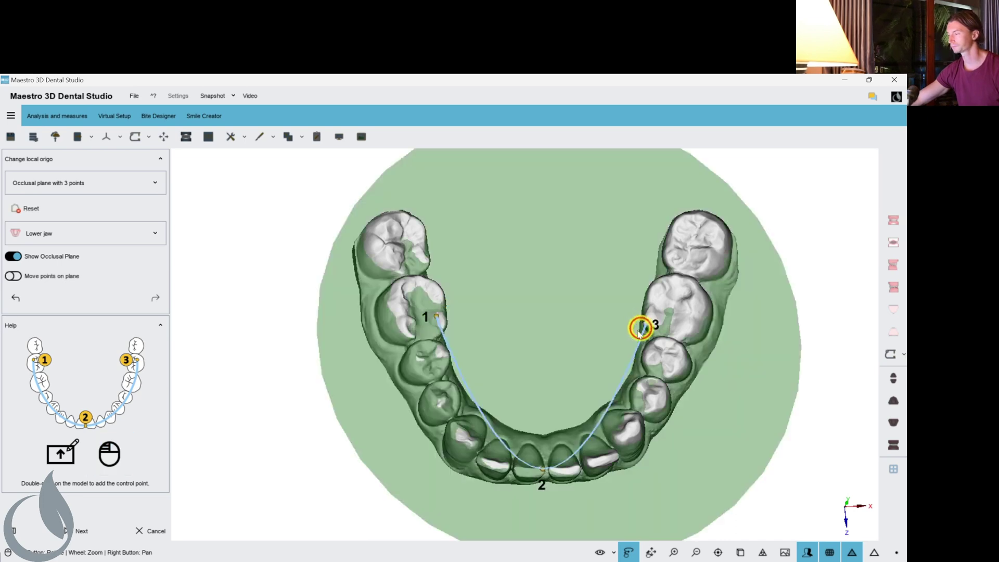
{"action": "left_click", "coordinate": [79, 531]}
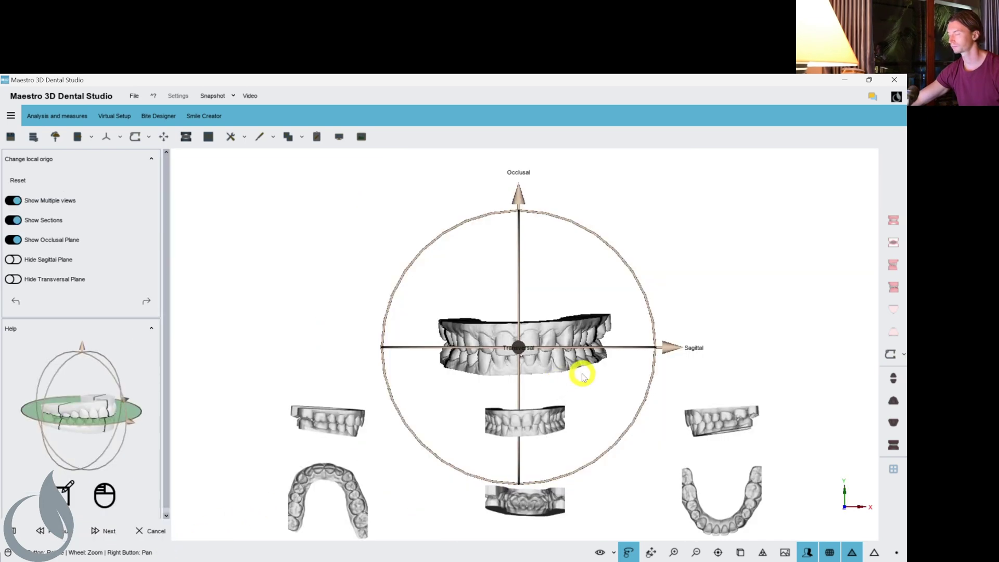
Nudge the jaw models against the axes and enable Bone display for both jaws.
{"action": "scroll", "coordinate": [573, 359], "scroll_direction": "up", "scroll_amount": 3}
{"action": "left_click_drag", "start_coordinate": [566, 350], "coordinate": [557, 352]}
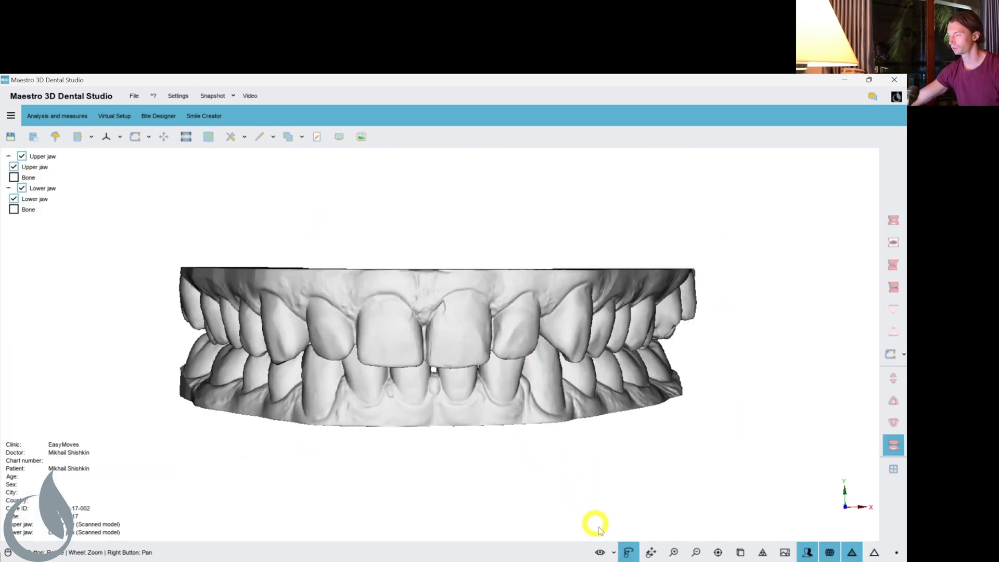
{"action": "left_click", "coordinate": [614, 551]}
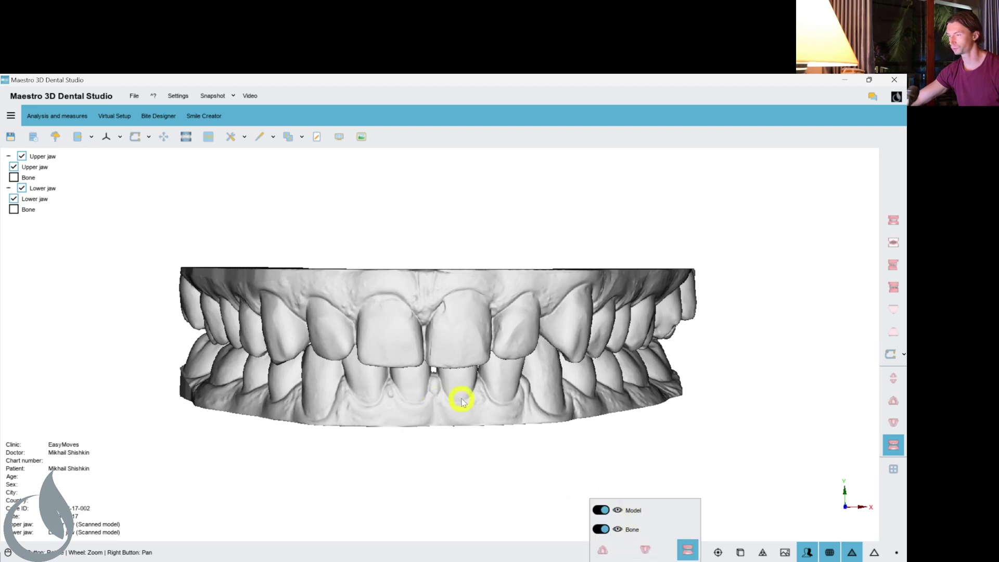
{"action": "left_click", "coordinate": [15, 178], "text": "ctrl"}
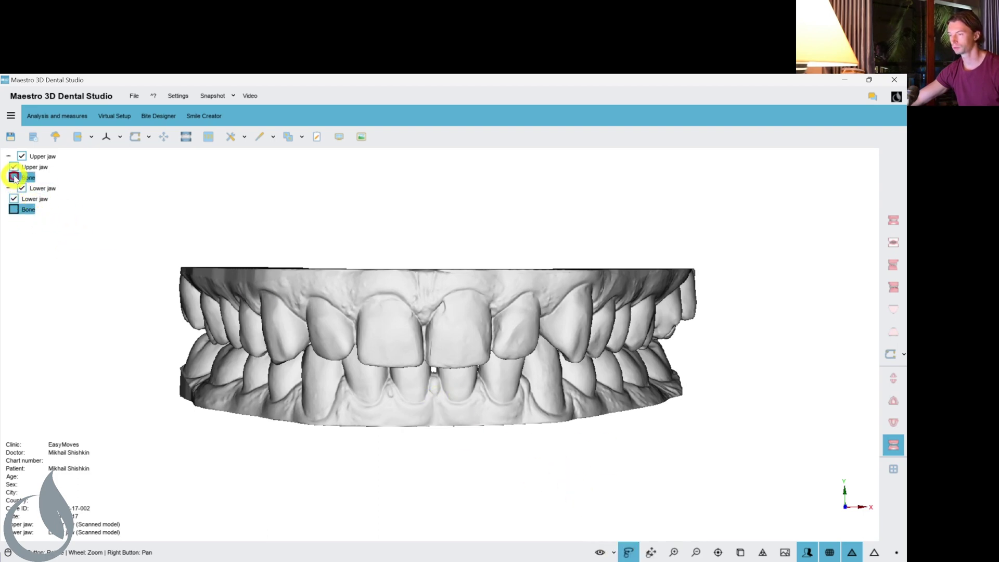
{"action": "left_click", "coordinate": [614, 551]}
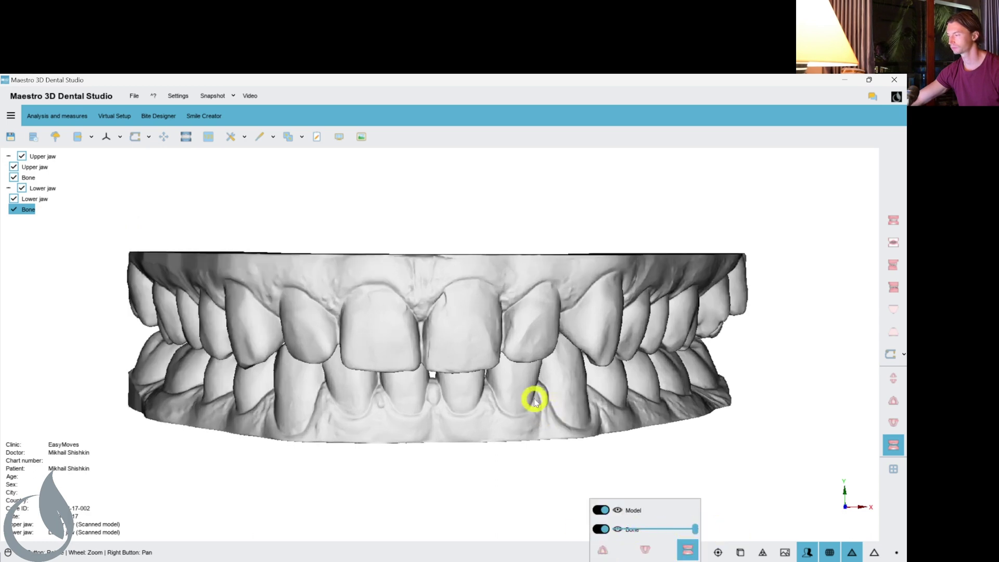
View the jaws and bone from above using the upper-jaw preset, then enter Virtual Setup.
{"action": "scroll", "coordinate": [534, 398], "scroll_direction": "up", "scroll_amount": 5}
{"action": "scroll", "coordinate": [535, 400], "scroll_direction": "down", "scroll_amount": 10}
{"action": "scroll", "coordinate": [530, 389], "scroll_direction": "up", "scroll_amount": 4}
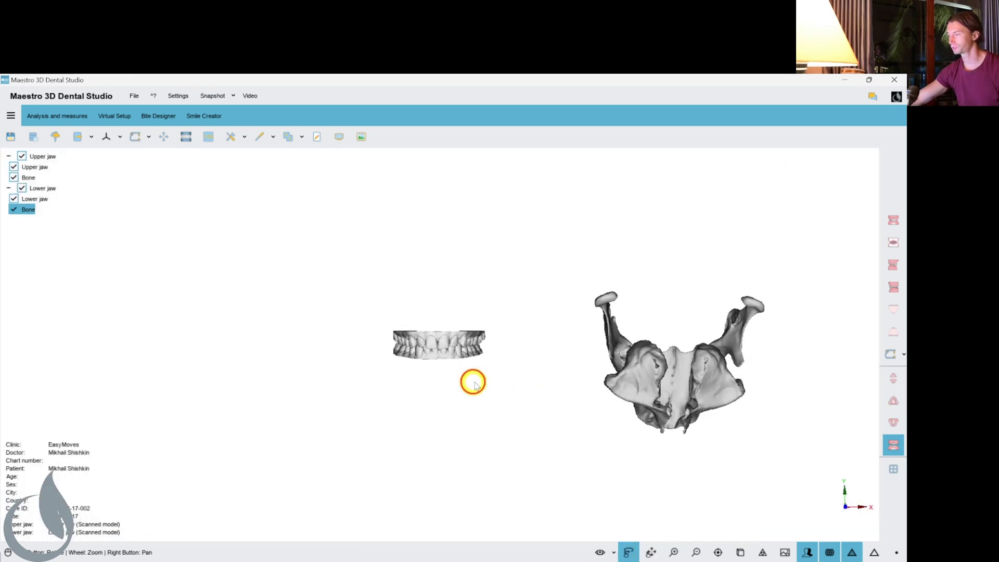
{"action": "left_click_drag", "start_coordinate": [473, 380], "coordinate": [444, 344]}
{"action": "left_click", "coordinate": [895, 401]}
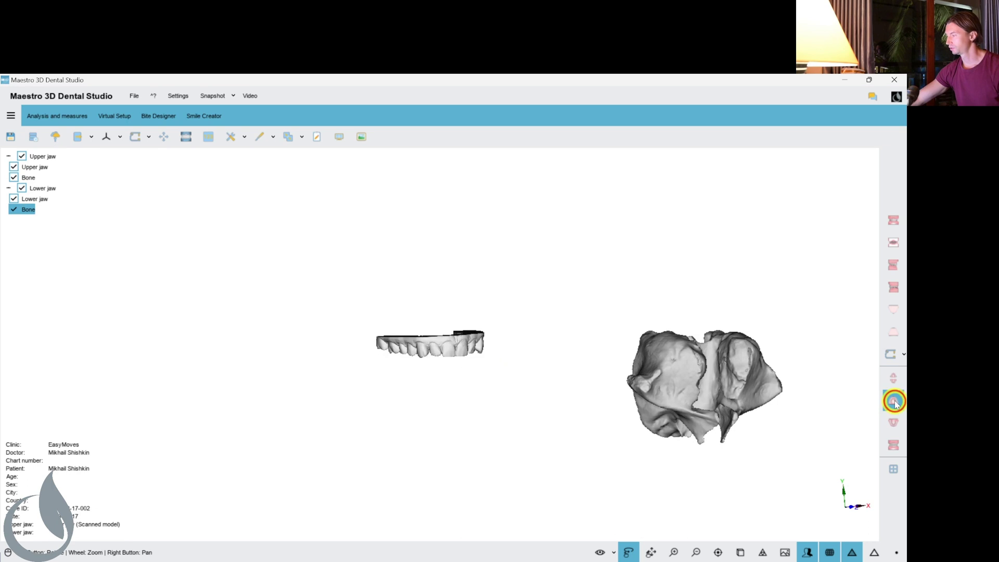
{"action": "left_click_drag", "start_coordinate": [575, 370], "coordinate": [346, 279]}
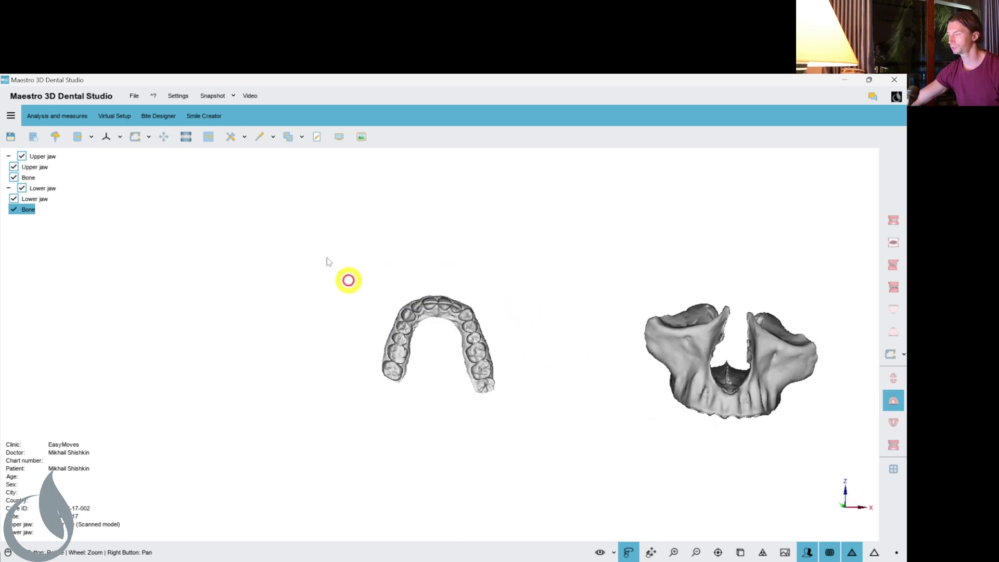
{"action": "left_click", "coordinate": [110, 119]}
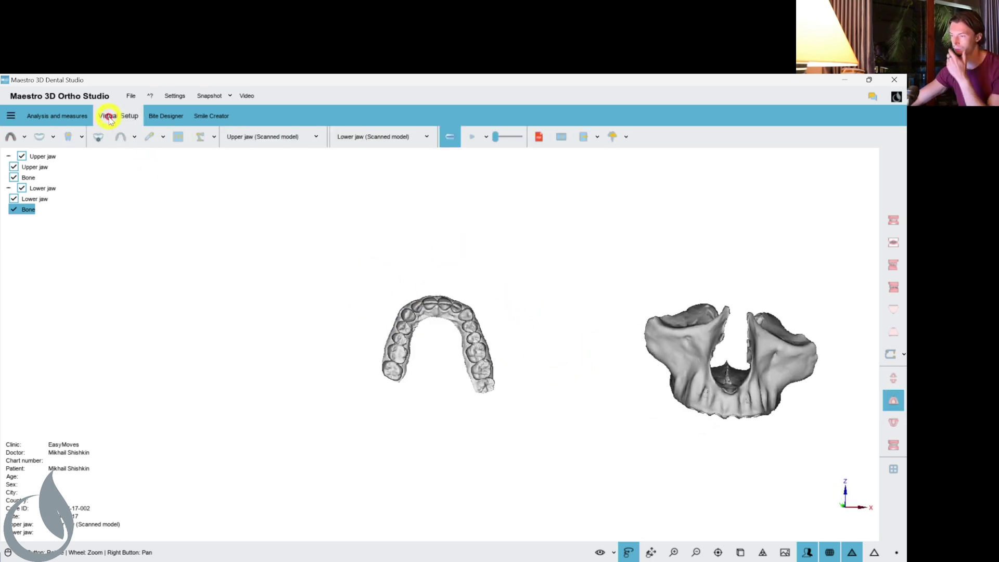
Start tooth segmentation and measure widths of teeth 17 (8.94 mm), 16, 15 and 14.
{"action": "left_click", "coordinate": [24, 137]}
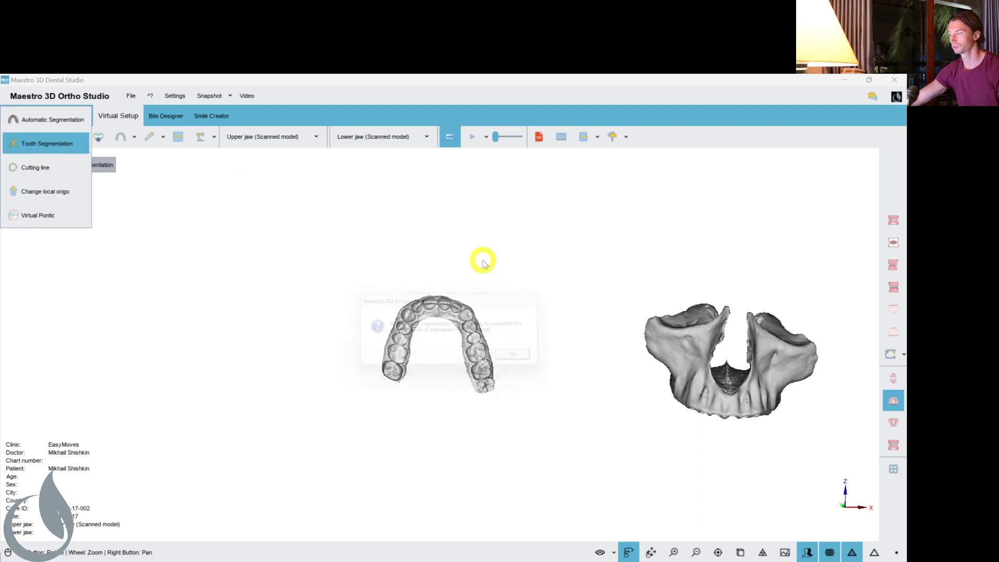
{"action": "left_click", "coordinate": [491, 360]}
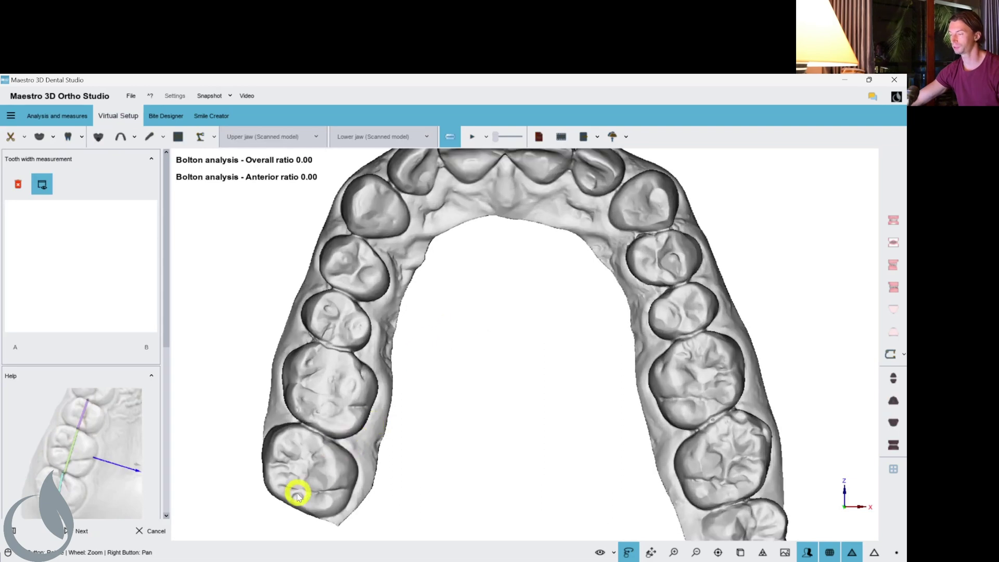
{"action": "left_click", "coordinate": [316, 434]}
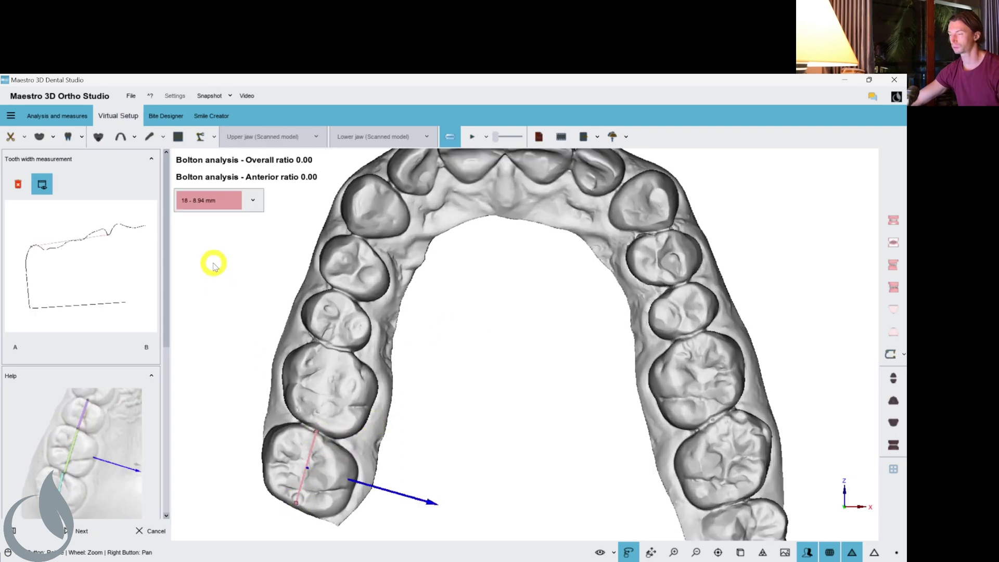
{"action": "left_click", "coordinate": [206, 204]}
{"action": "left_click", "coordinate": [208, 216]}
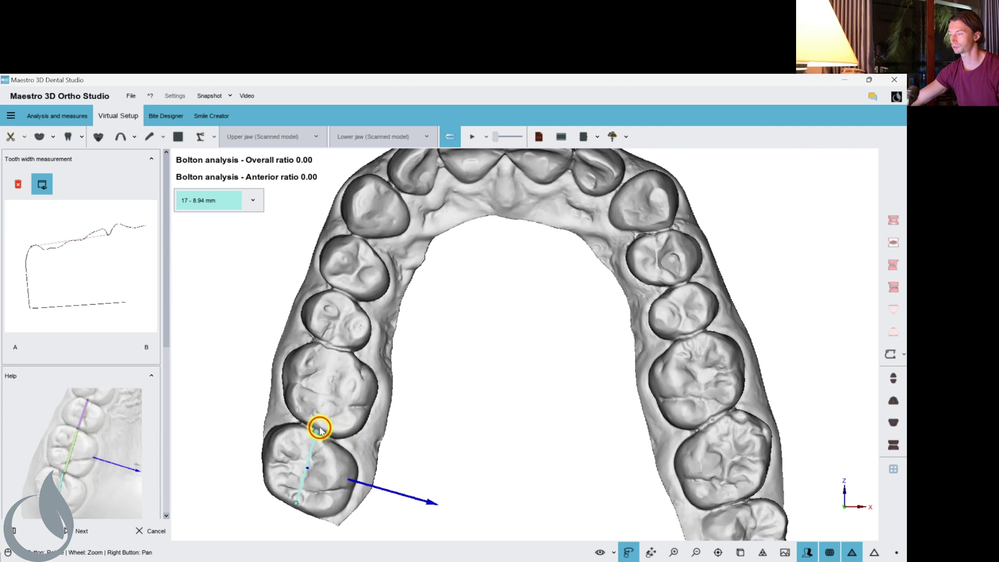
{"action": "left_click", "coordinate": [339, 355]}
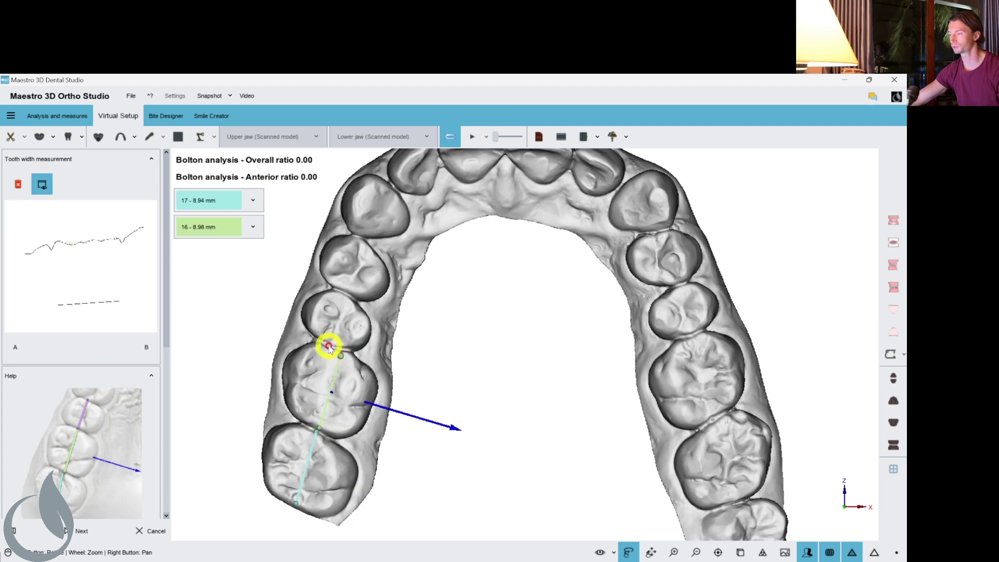
{"action": "left_click", "coordinate": [353, 305]}
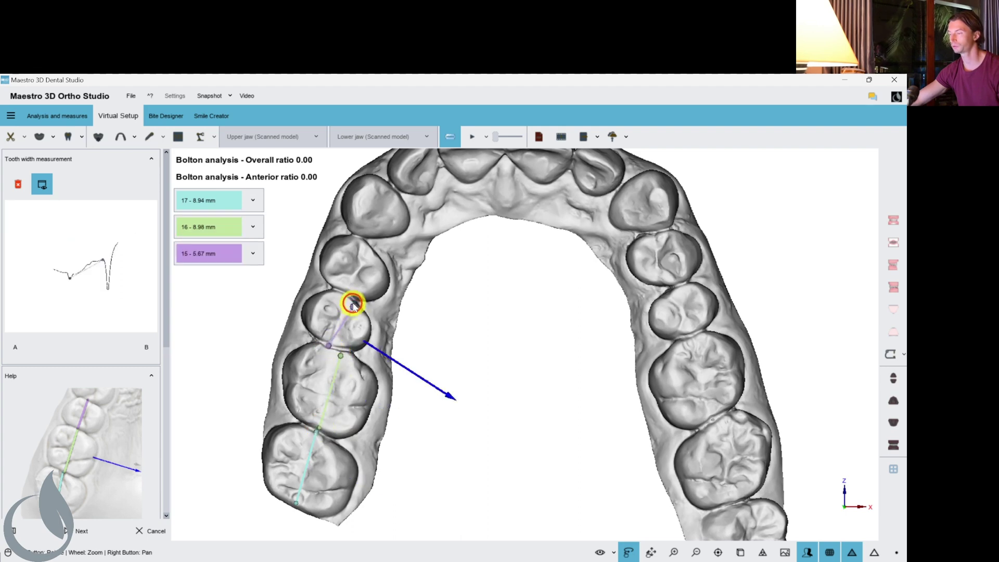
{"action": "left_click", "coordinate": [368, 266]}
Measure the remaining upper tooth widths through 26 and begin tracing tooth 17's outline.
{"action": "scroll", "coordinate": [502, 364], "scroll_direction": "up", "scroll_amount": 5}
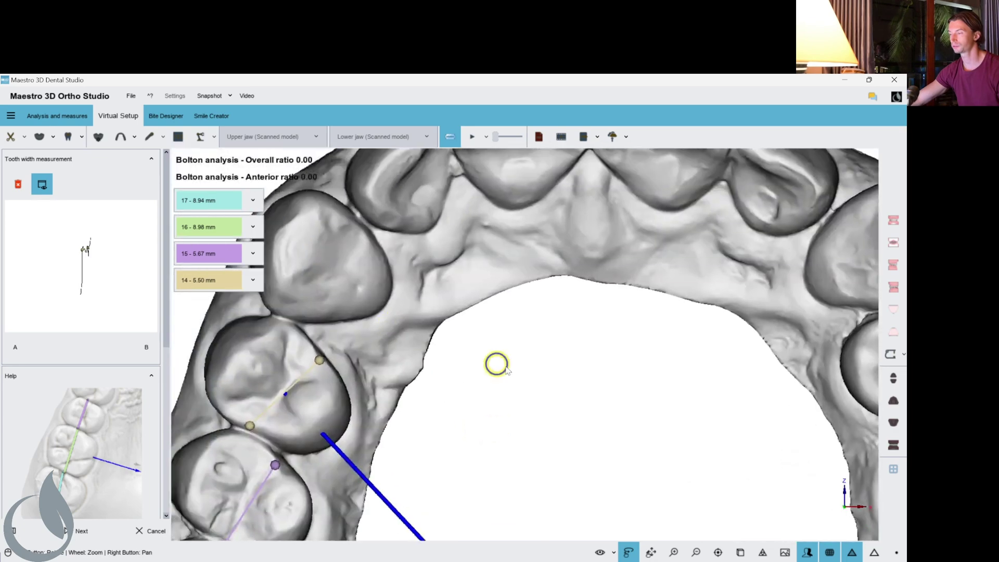
{"action": "right_click_drag", "start_coordinate": [497, 364], "coordinate": [390, 322]}
{"action": "left_click", "coordinate": [380, 353]}
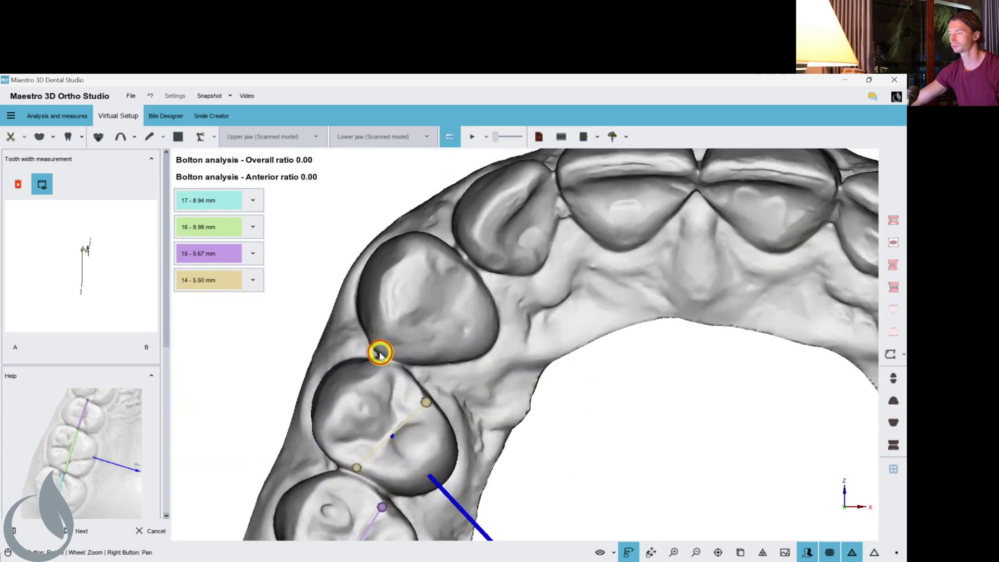
{"action": "left_click", "coordinate": [429, 239]}
{"action": "left_click", "coordinate": [606, 241]}
{"action": "left_click", "coordinate": [664, 330]}
{"action": "left_click", "coordinate": [810, 430]}
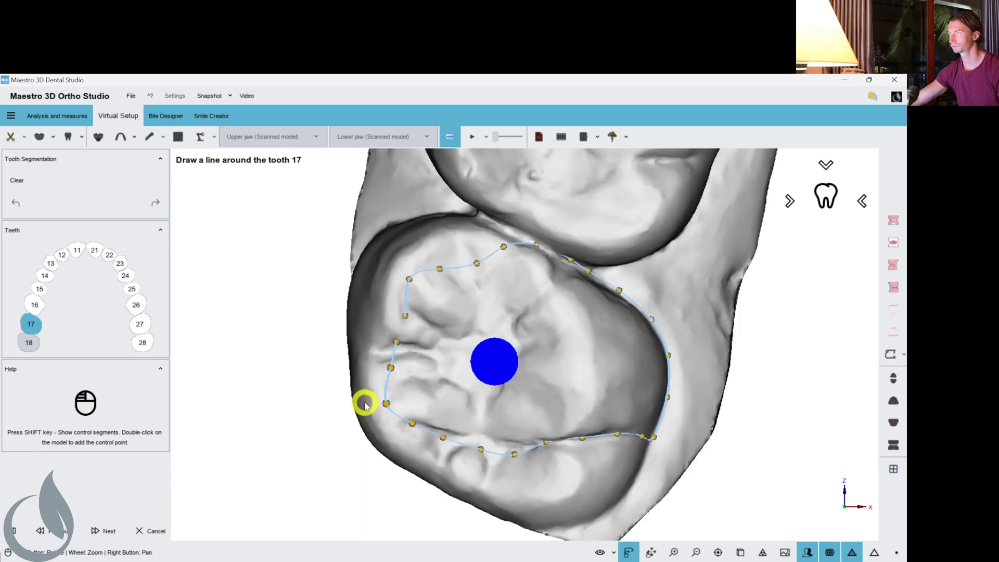
{"action": "mouse_move", "coordinate": [364, 402]}
{"action": "left_mouse_down"}
{"action": "mouse_move", "coordinate": [527, 386]}
{"action": "mouse_move", "coordinate": [580, 359]}
{"action": "left_mouse_up"}
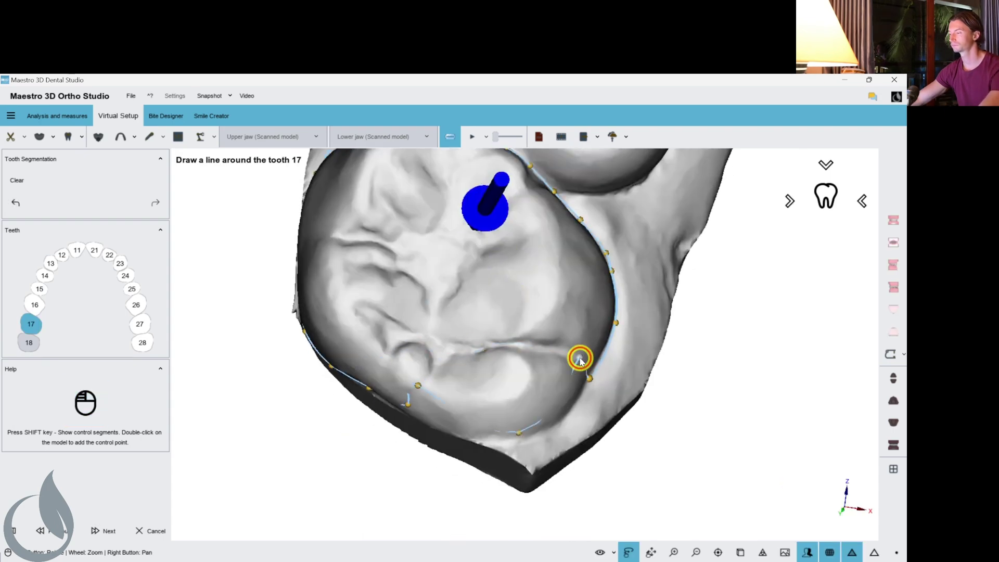
Advance through the remaining tooth outlines and cut the arch, giving per-tooth axes with root length 5.00.
{"action": "left_click", "coordinate": [104, 530]}
{"action": "left_click", "coordinate": [104, 531]}
{"action": "left_click", "coordinate": [104, 530]}
{"action": "left_click", "coordinate": [104, 531]}
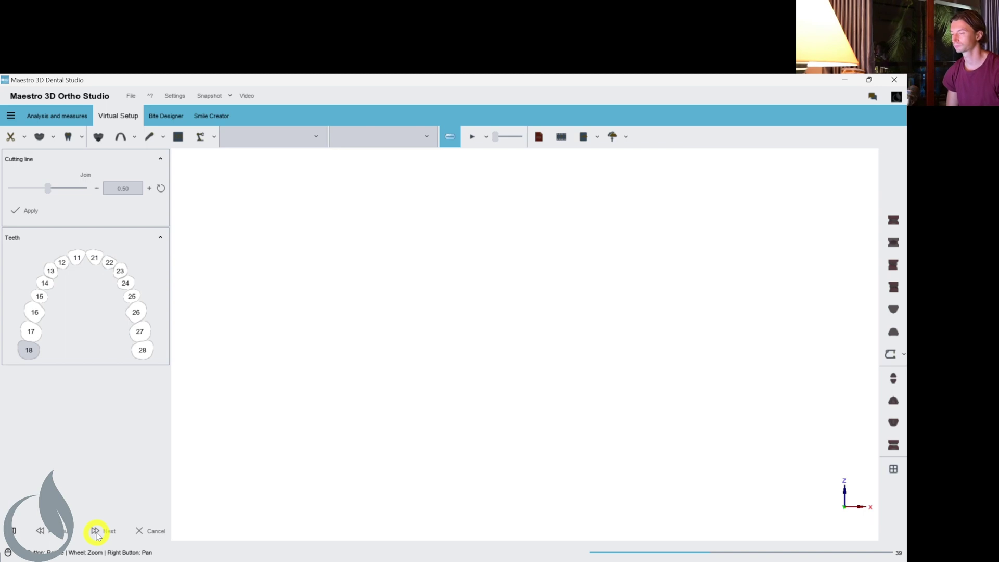
{"action": "left_click", "coordinate": [456, 361]}
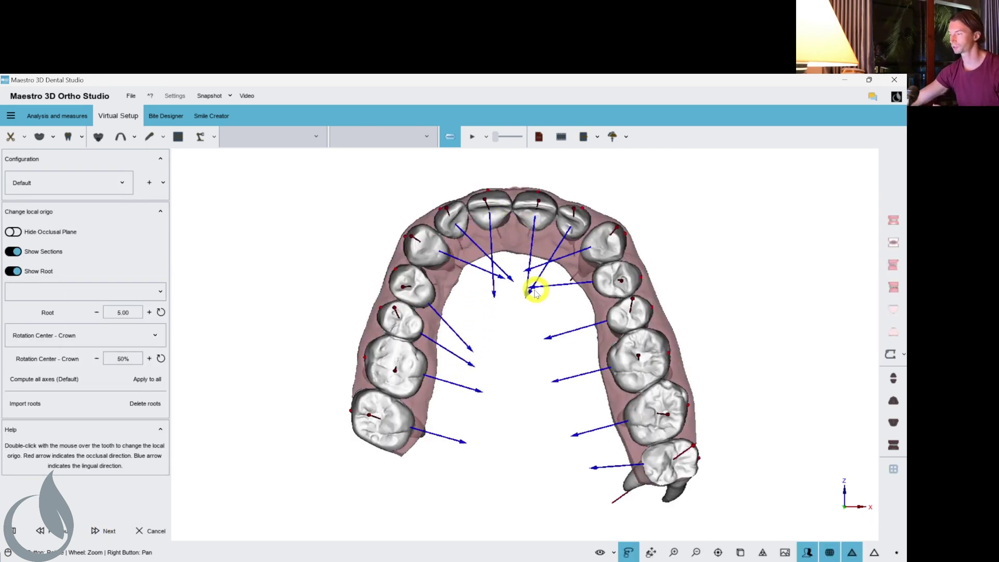
From a frontal view, import the project's stored roots as a floating model beside the crown arch.
{"action": "left_click_drag", "start_coordinate": [523, 245], "coordinate": [386, 379]}
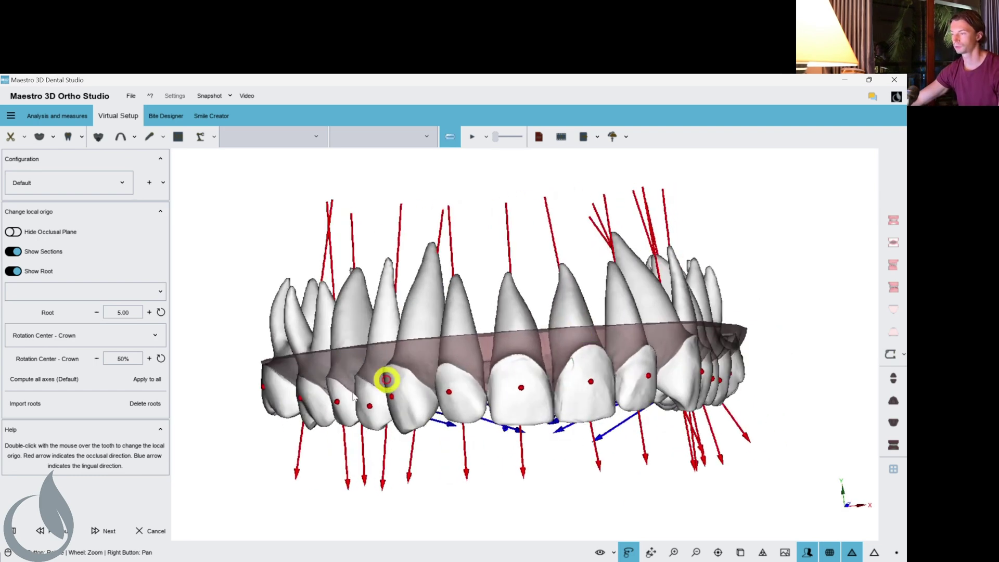
{"action": "left_click", "coordinate": [20, 410]}
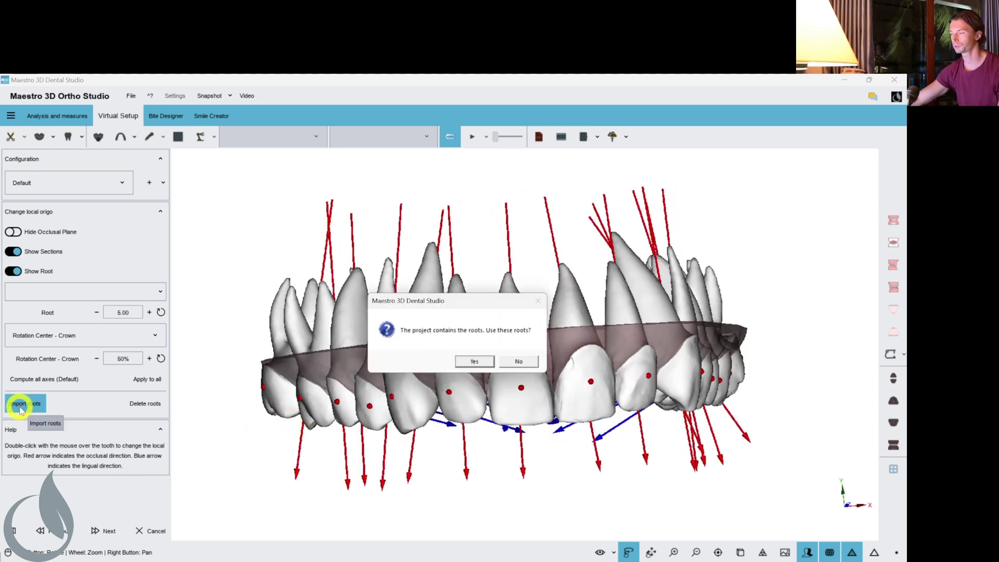
{"action": "left_click", "coordinate": [462, 360]}
{"action": "left_click_drag", "start_coordinate": [692, 256], "coordinate": [527, 249]}
{"action": "mouse_move", "coordinate": [390, 240]}
{"action": "left_mouse_down"}
{"action": "mouse_move", "coordinate": [329, 252]}
{"action": "mouse_move", "coordinate": [323, 221]}
{"action": "mouse_move", "coordinate": [336, 214]}
{"action": "mouse_move", "coordinate": [406, 241]}
{"action": "left_mouse_up"}
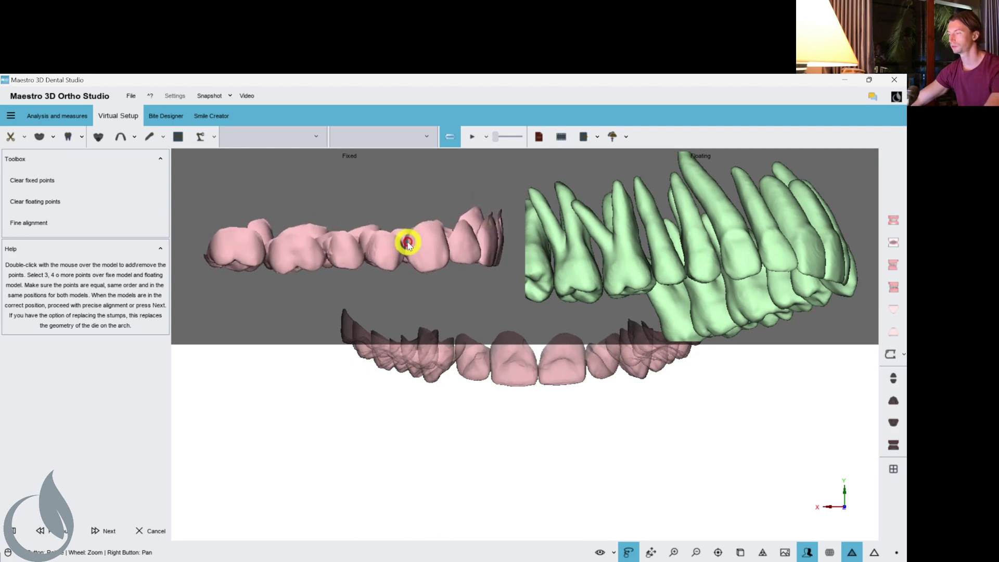
Orient the crown and root arches and place matching point 1 on the root model.
{"action": "left_click_drag", "start_coordinate": [691, 232], "coordinate": [714, 246]}
{"action": "scroll", "coordinate": [733, 234], "scroll_direction": "up", "scroll_amount": 5}
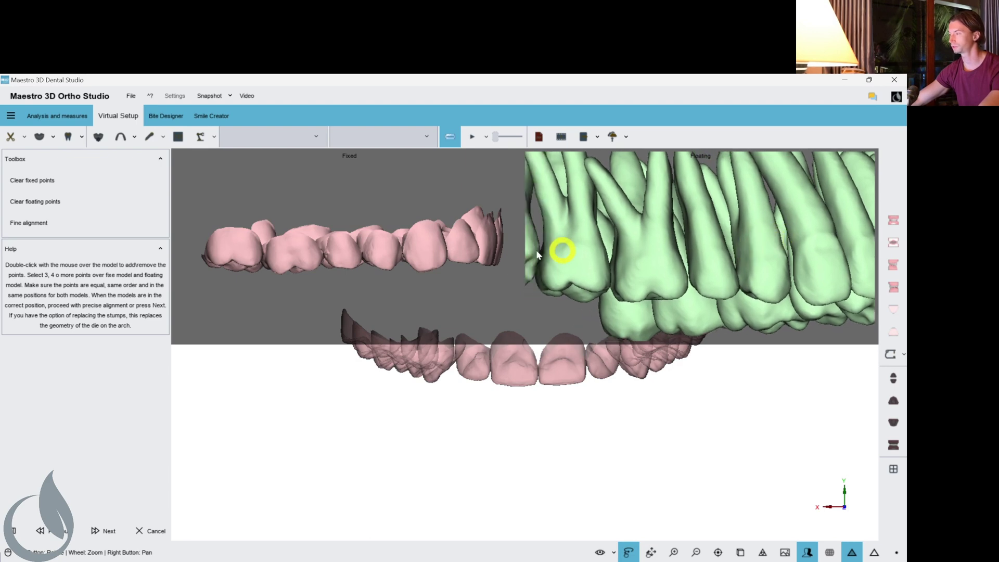
{"action": "scroll", "coordinate": [433, 246], "scroll_direction": "up", "scroll_amount": 4}
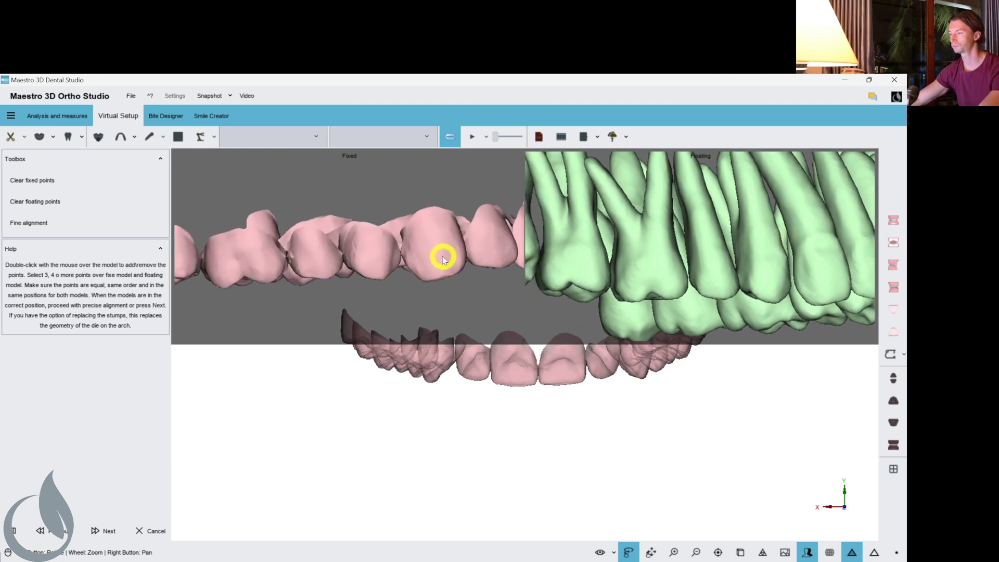
{"action": "left_click_drag", "start_coordinate": [777, 244], "coordinate": [727, 234]}
{"action": "double_click", "coordinate": [739, 227]}
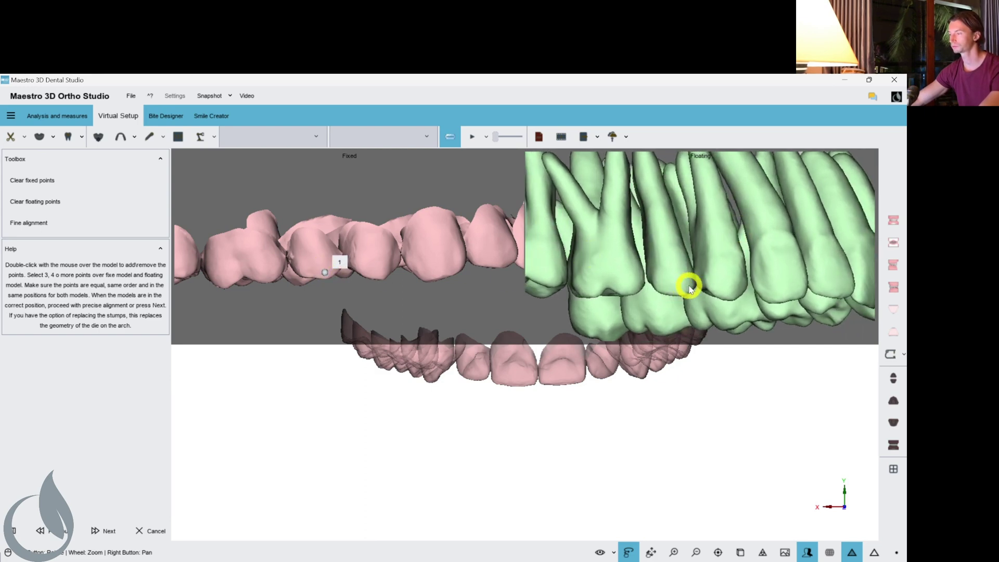
{"action": "left_click_drag", "start_coordinate": [438, 264], "coordinate": [386, 263]}
{"action": "scroll", "coordinate": [386, 264], "scroll_direction": "down", "scroll_amount": 3}
{"action": "scroll", "coordinate": [747, 261], "scroll_direction": "down", "scroll_amount": 1}
{"action": "left_click_drag", "start_coordinate": [747, 261], "coordinate": [669, 214]}
{"action": "scroll", "coordinate": [773, 205], "scroll_direction": "up", "scroll_amount": 4}
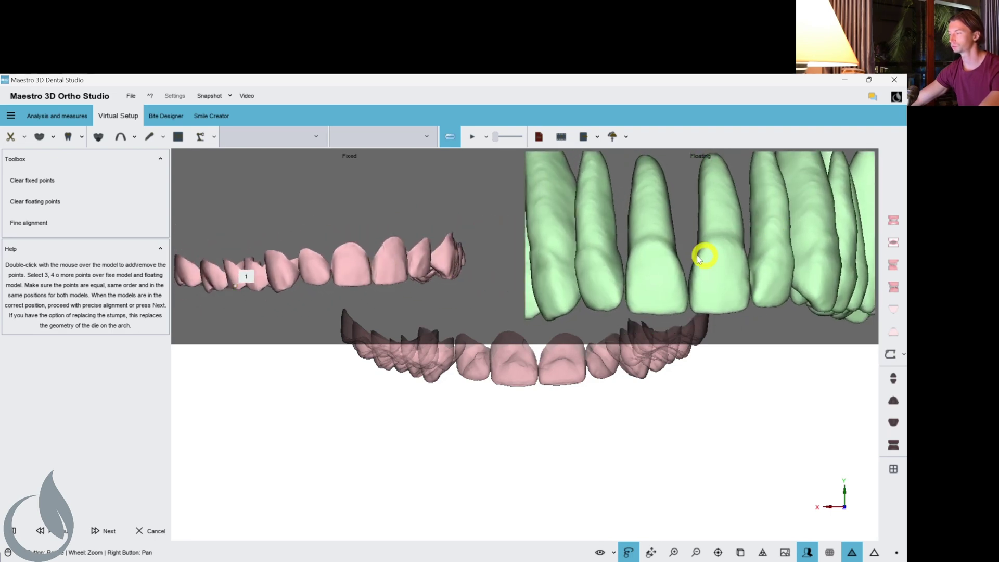
{"action": "scroll", "coordinate": [407, 250], "scroll_direction": "up", "scroll_amount": 4}
{"action": "scroll", "coordinate": [419, 256], "scroll_direction": "up", "scroll_amount": 2}
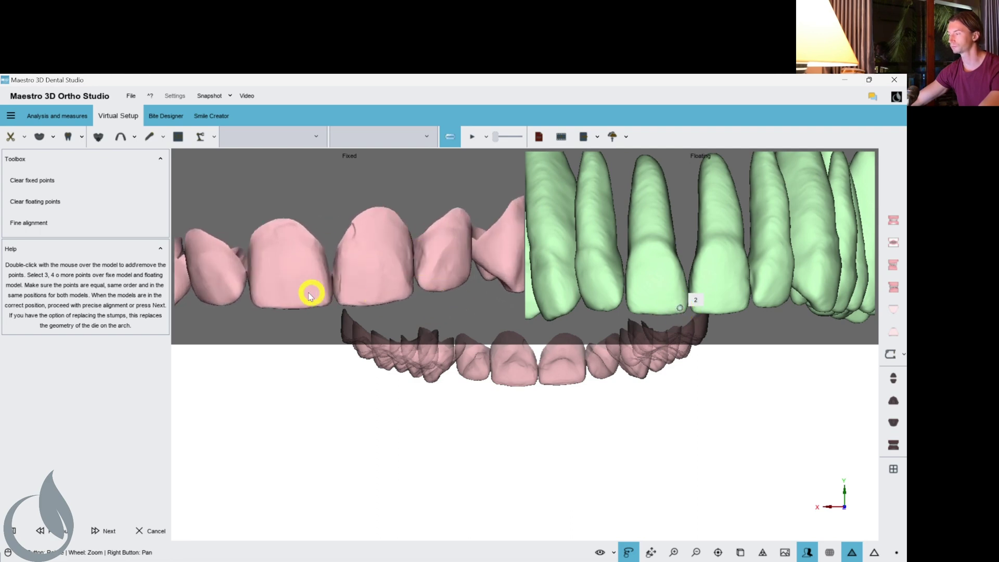
Place matching point 3 on the root model and compare all three point pairs on both models.
{"action": "left_click_drag", "start_coordinate": [406, 288], "coordinate": [535, 263]}
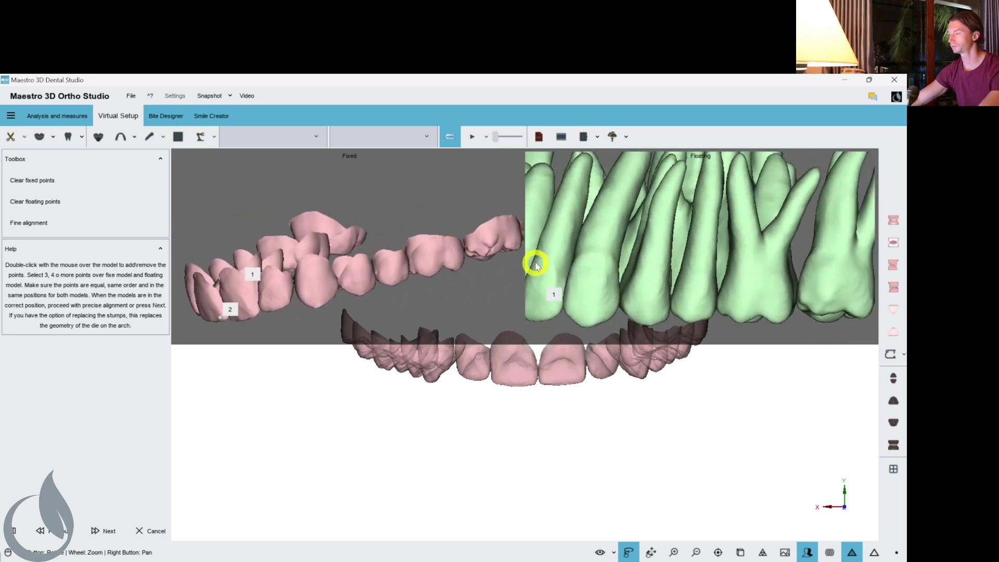
{"action": "left_click_drag", "start_coordinate": [461, 255], "coordinate": [341, 271]}
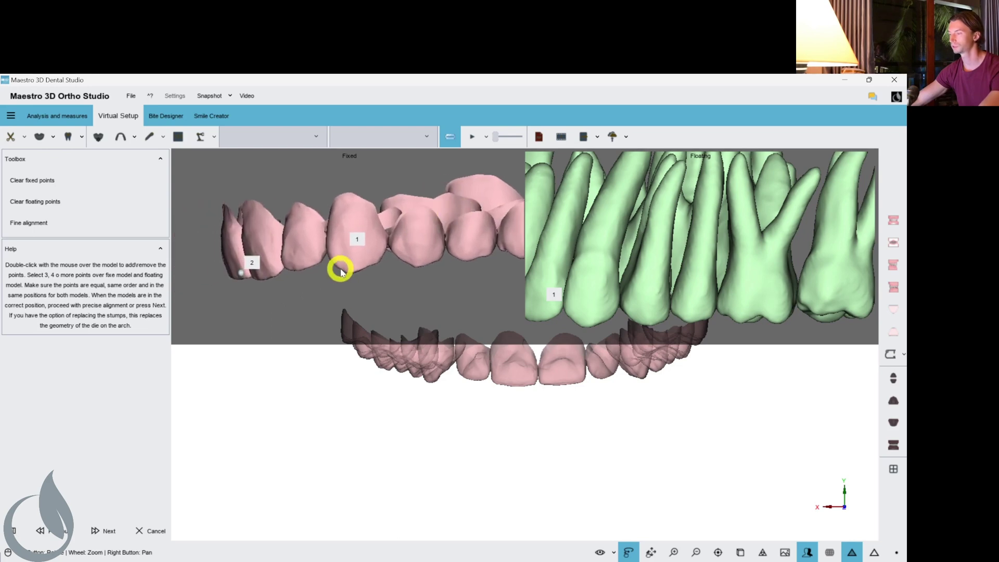
{"action": "left_click_drag", "start_coordinate": [690, 270], "coordinate": [659, 280]}
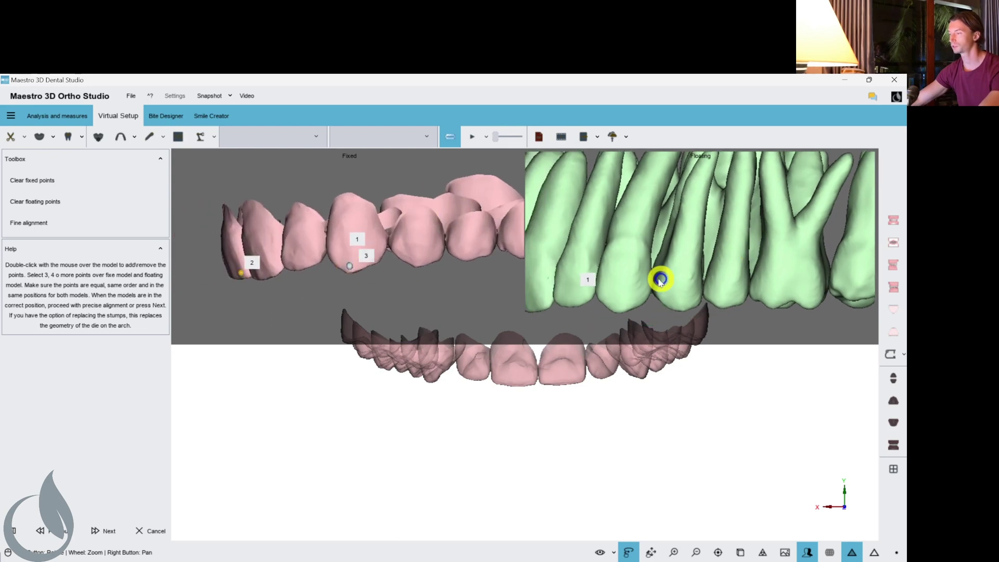
{"action": "double_click", "coordinate": [617, 306]}
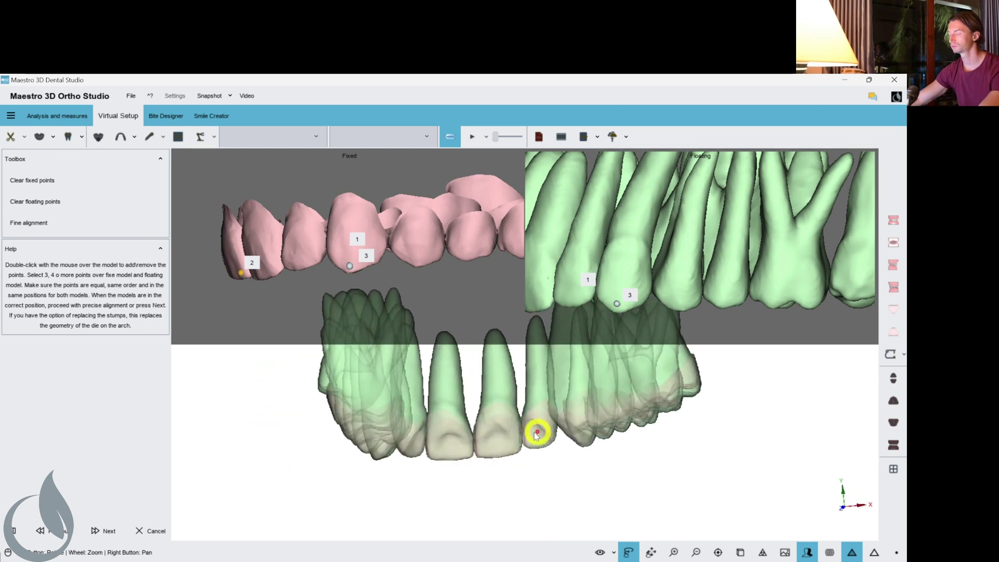
{"action": "scroll", "coordinate": [635, 245], "scroll_direction": "down", "scroll_amount": 5}
{"action": "left_click_drag", "start_coordinate": [634, 241], "coordinate": [682, 244]}
{"action": "left_click_drag", "start_coordinate": [756, 248], "coordinate": [624, 240]}
{"action": "left_click_drag", "start_coordinate": [468, 239], "coordinate": [421, 246]}
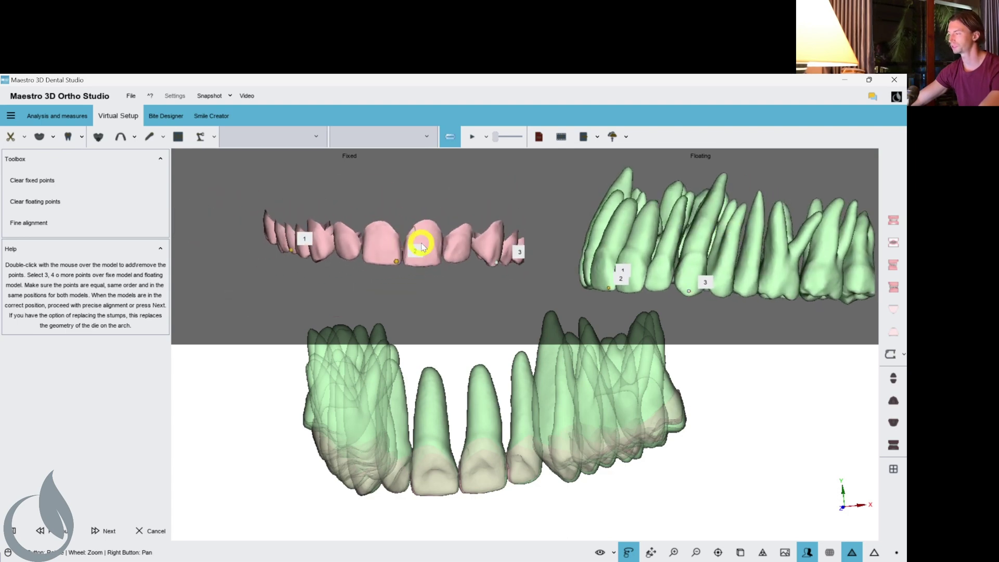
{"action": "left_click_drag", "start_coordinate": [627, 256], "coordinate": [443, 255]}
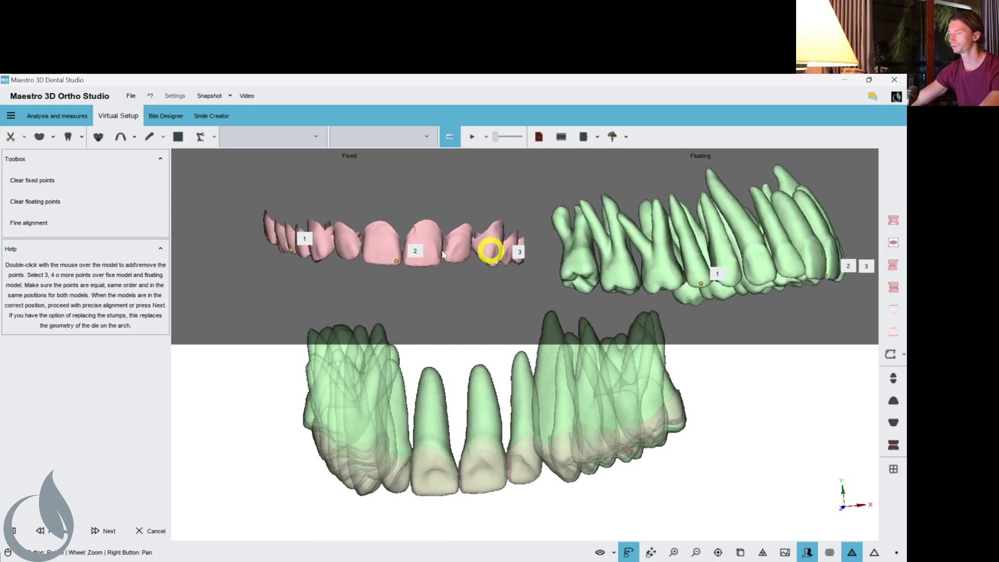
Run Fine alignment, inspect the combined crown-root fit, and move to the next step.
{"action": "left_click", "coordinate": [36, 222]}
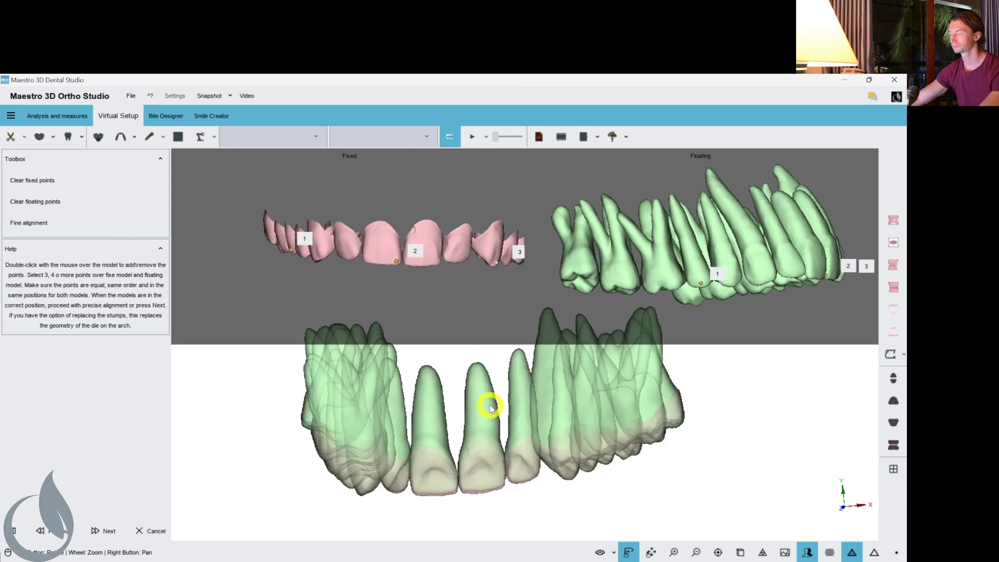
{"action": "left_click_drag", "start_coordinate": [491, 408], "coordinate": [445, 459]}
{"action": "left_click", "coordinate": [107, 534]}
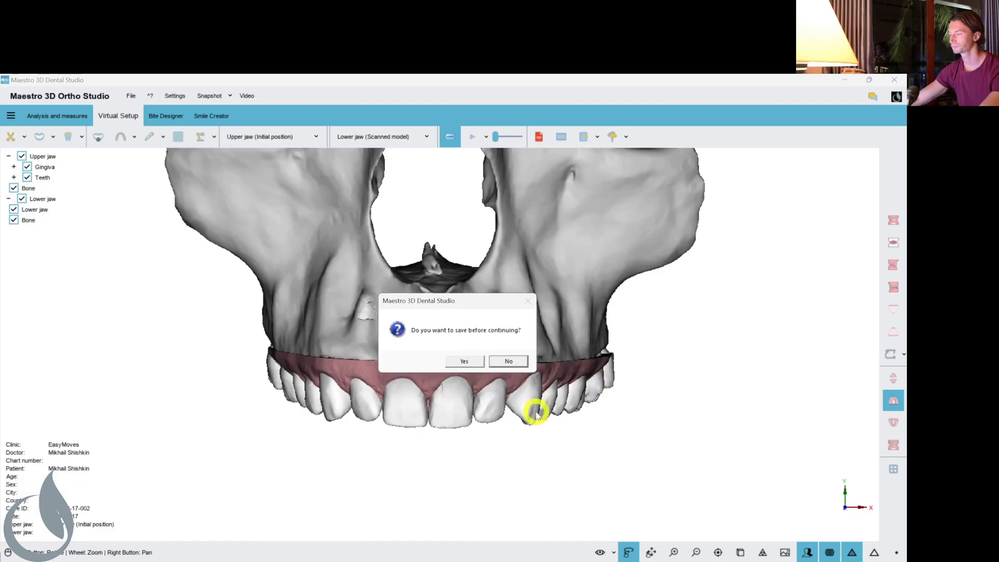
Dismiss the save prompt, hide the upper gingiva to expose the teeth, and show the lower jaw.
{"action": "left_click", "coordinate": [463, 359]}
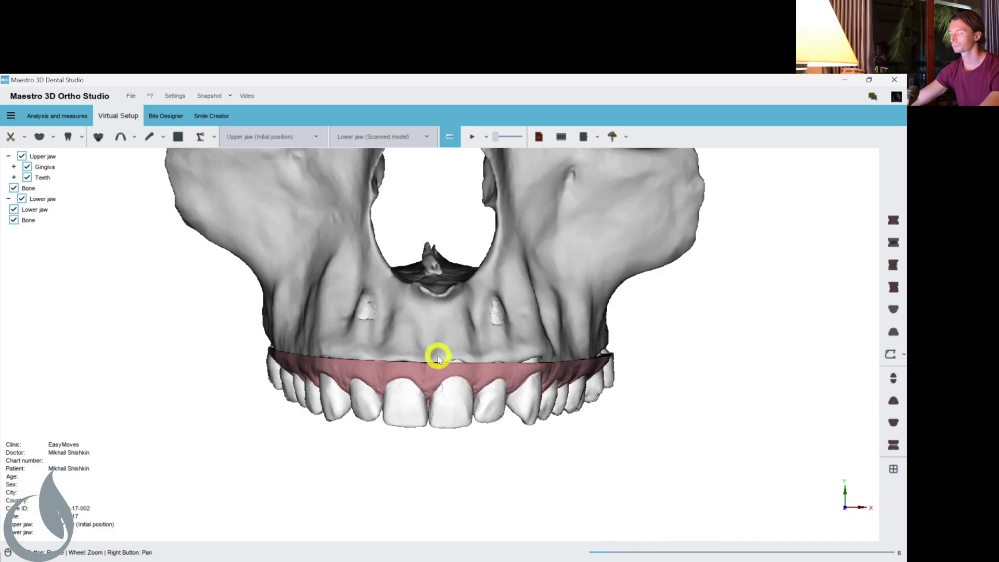
{"action": "left_click_drag", "start_coordinate": [483, 344], "coordinate": [462, 338]}
{"action": "scroll", "coordinate": [482, 359], "scroll_direction": "up", "scroll_amount": 3}
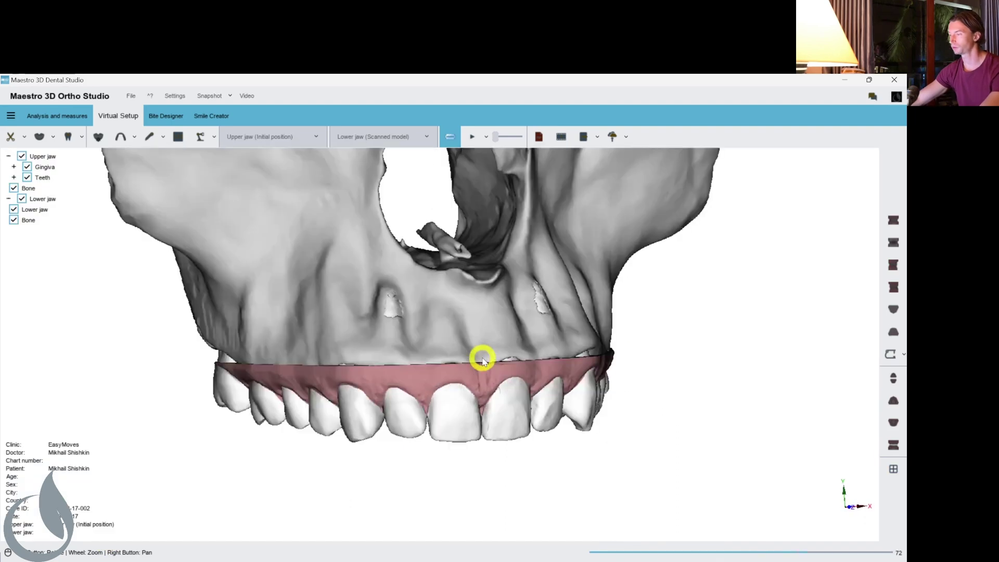
{"action": "left_click_drag", "start_coordinate": [560, 338], "coordinate": [331, 320]}
{"action": "left_click", "coordinate": [27, 167]}
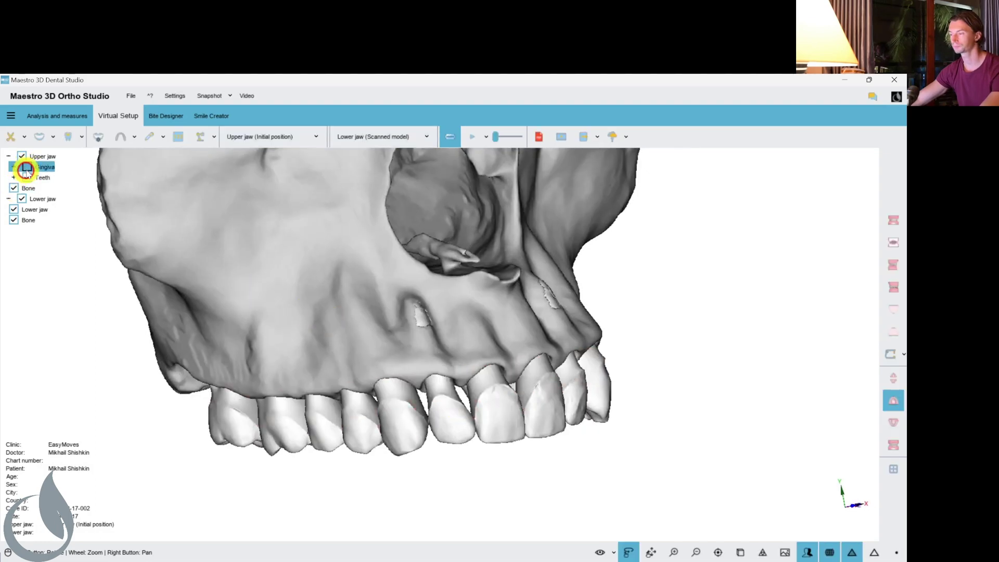
{"action": "left_click_drag", "start_coordinate": [270, 291], "coordinate": [477, 330]}
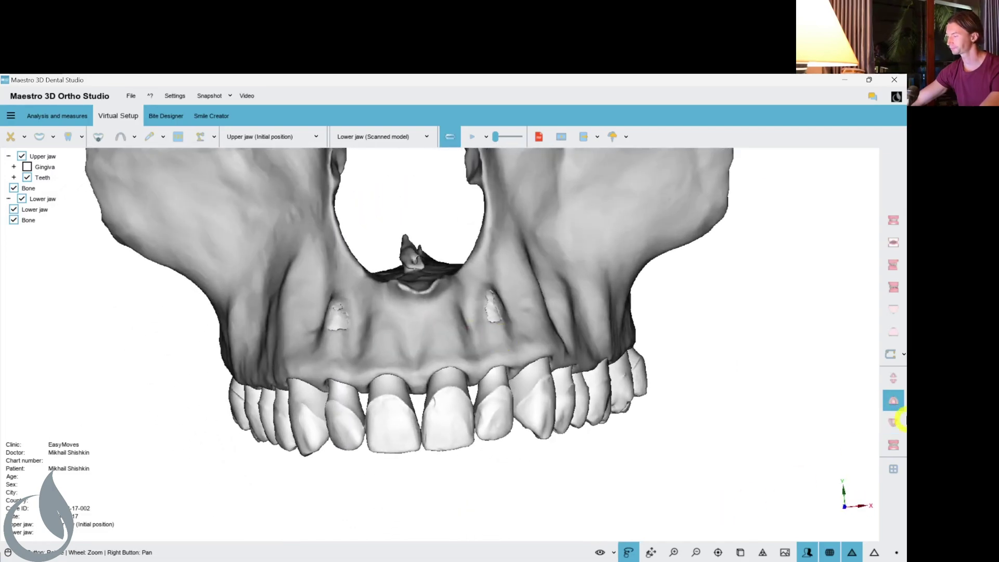
{"action": "left_click", "coordinate": [890, 443]}
Toggle bone visibility and transparency, leaving the bone fully opaque.
{"action": "left_click", "coordinate": [613, 552]}
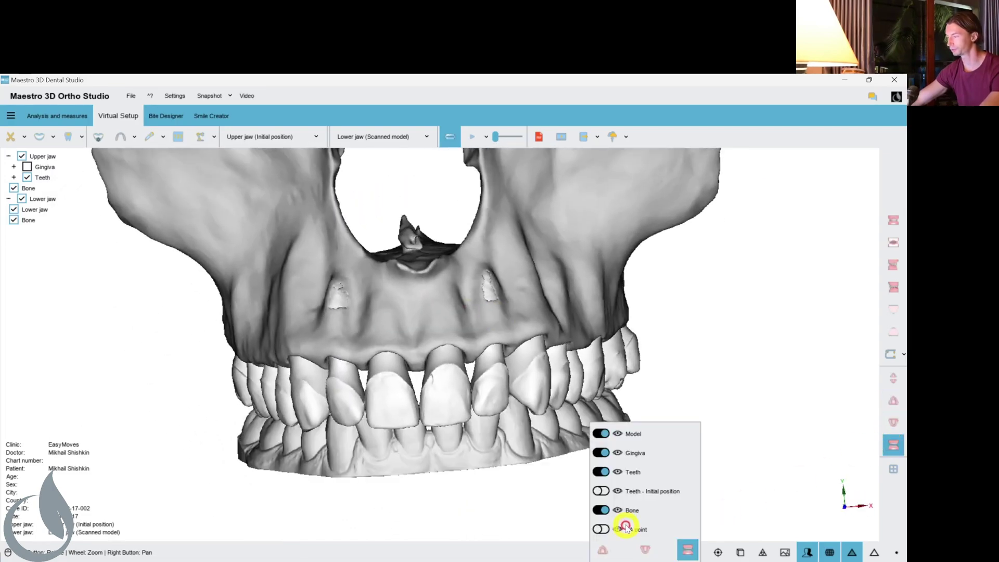
{"action": "left_click", "coordinate": [601, 511]}
{"action": "left_click", "coordinate": [602, 511]}
{"action": "left_click_drag", "start_coordinate": [654, 507], "coordinate": [648, 514]}
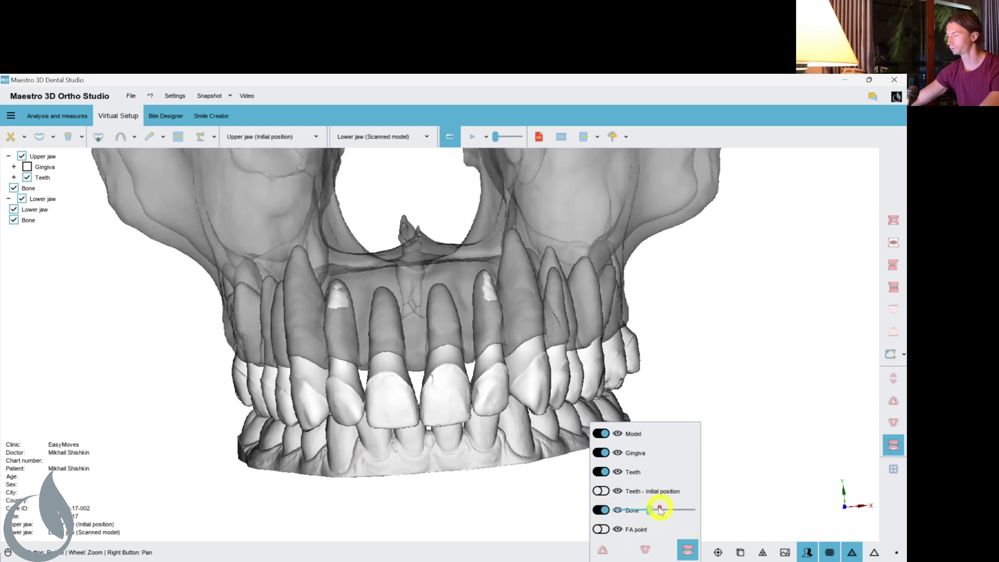
{"action": "left_click_drag", "start_coordinate": [659, 510], "coordinate": [692, 509]}
Zoom and orbit to see the mandible sitting apart from the upper teeth and maxilla.
{"action": "scroll", "coordinate": [493, 399], "scroll_direction": "down", "scroll_amount": 5}
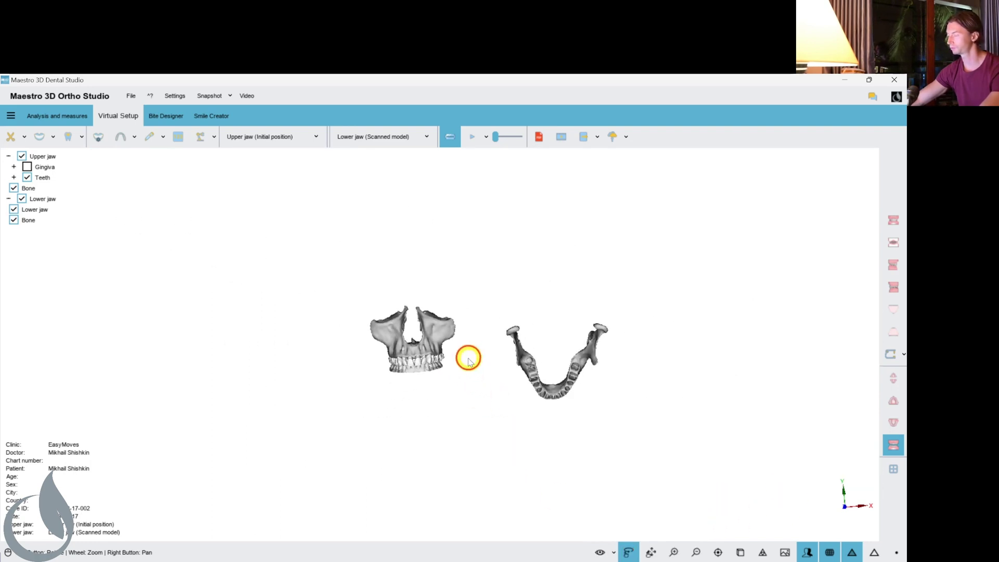
{"action": "scroll", "coordinate": [469, 359], "scroll_direction": "up", "scroll_amount": 5}
{"action": "left_click_drag", "start_coordinate": [479, 368], "coordinate": [510, 379]}
{"action": "scroll", "coordinate": [618, 379], "scroll_direction": "down", "scroll_amount": 4}
{"action": "scroll", "coordinate": [653, 388], "scroll_direction": "up", "scroll_amount": 5}
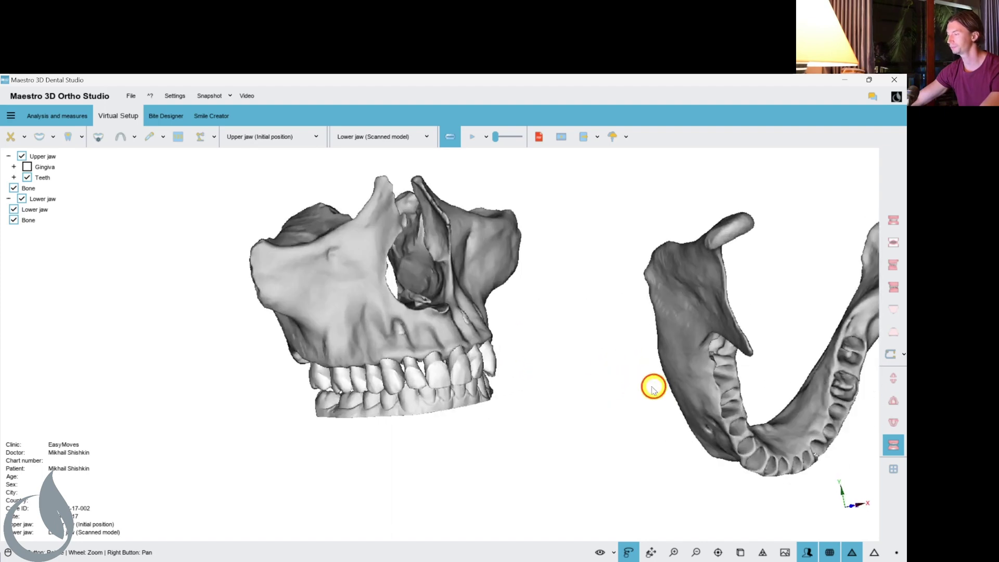
{"action": "left_click_drag", "start_coordinate": [653, 388], "coordinate": [546, 375]}
{"action": "scroll", "coordinate": [619, 379], "scroll_direction": "down", "scroll_amount": 5}
{"action": "left_click_drag", "start_coordinate": [620, 379], "coordinate": [598, 388]}
{"action": "scroll", "coordinate": [488, 375], "scroll_direction": "up", "scroll_amount": 5}
{"action": "scroll", "coordinate": [568, 379], "scroll_direction": "down", "scroll_amount": 4}
{"action": "scroll", "coordinate": [634, 369], "scroll_direction": "up", "scroll_amount": 4}
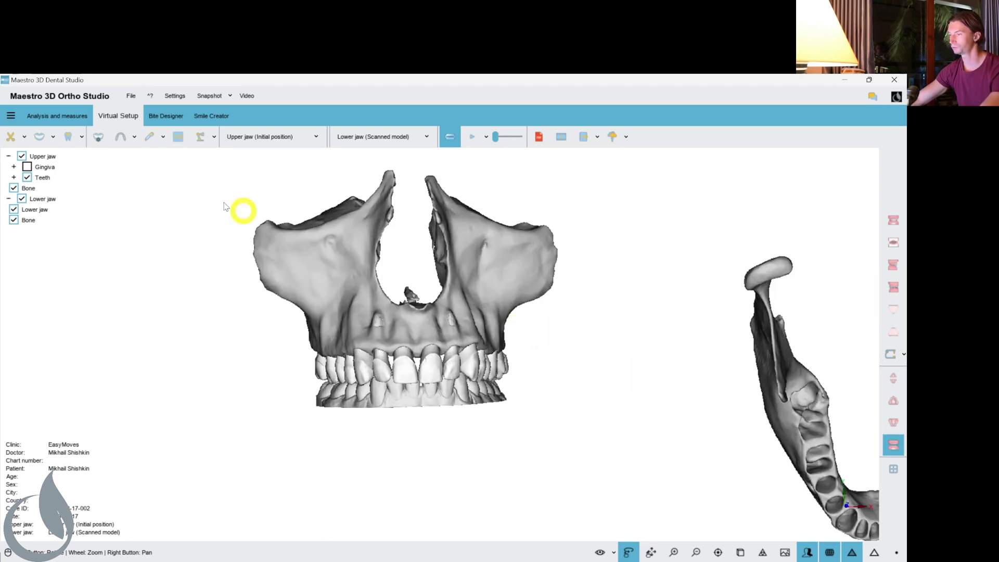
Show only teeth, segment the lower arch from an occlusal view, then choose Import roots.
{"action": "left_click", "coordinate": [901, 398]}
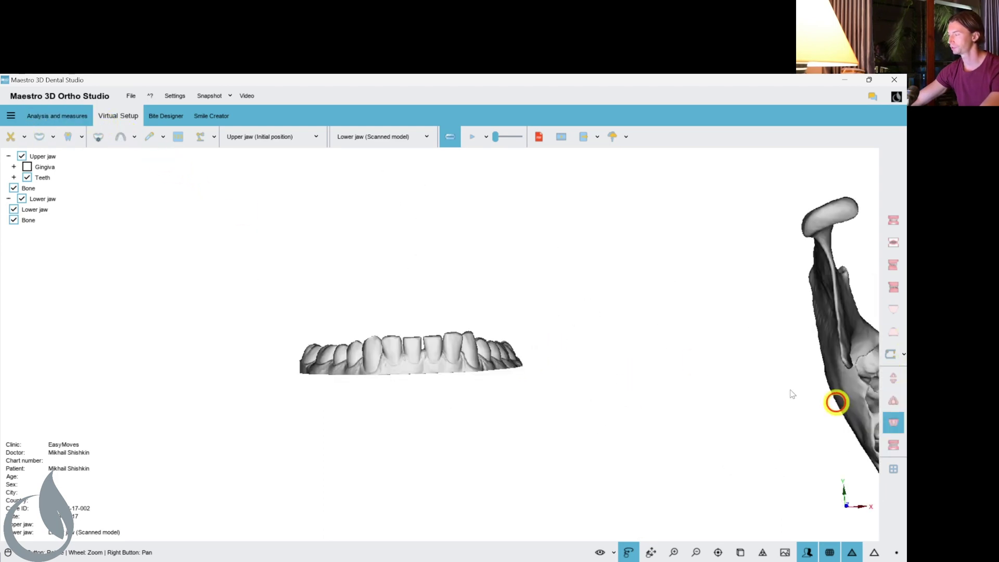
{"action": "left_click_drag", "start_coordinate": [836, 401], "coordinate": [473, 334]}
{"action": "left_click_drag", "start_coordinate": [360, 385], "coordinate": [508, 339]}
{"action": "scroll", "coordinate": [508, 338], "scroll_direction": "up", "scroll_amount": 3}
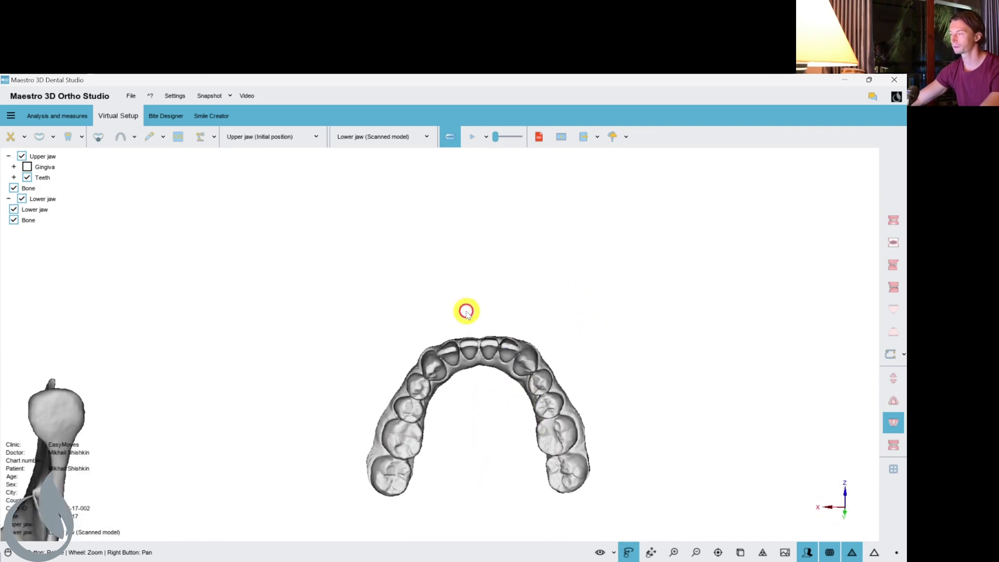
{"action": "scroll", "coordinate": [468, 357], "scroll_direction": "up", "scroll_amount": 3}
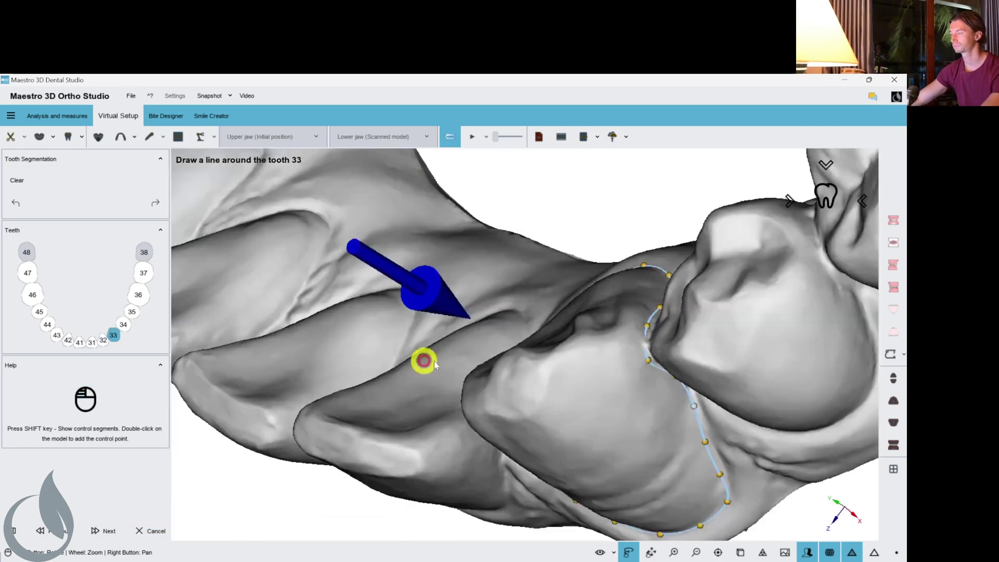
{"action": "left_click", "coordinate": [424, 360]}
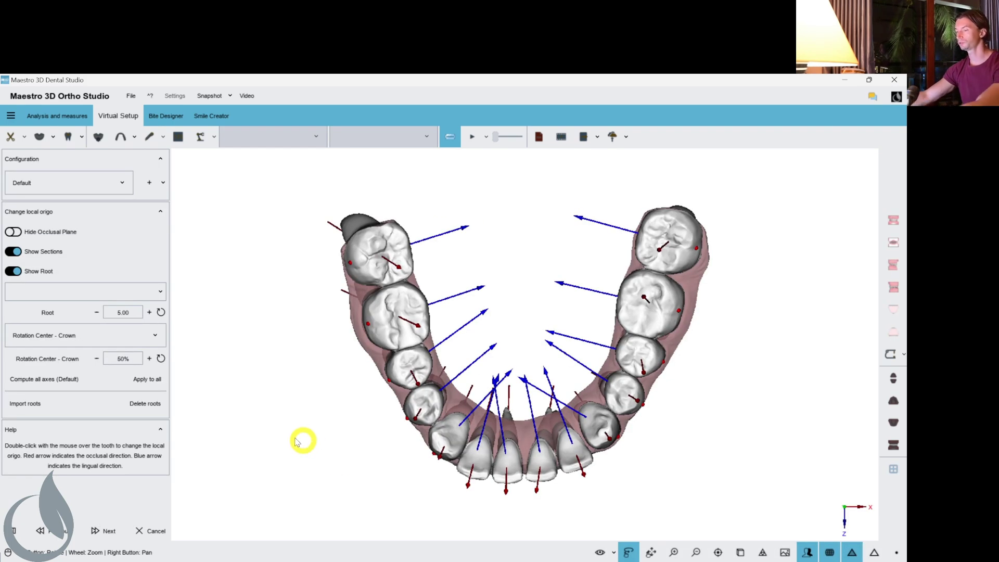
{"action": "left_click", "coordinate": [23, 403]}
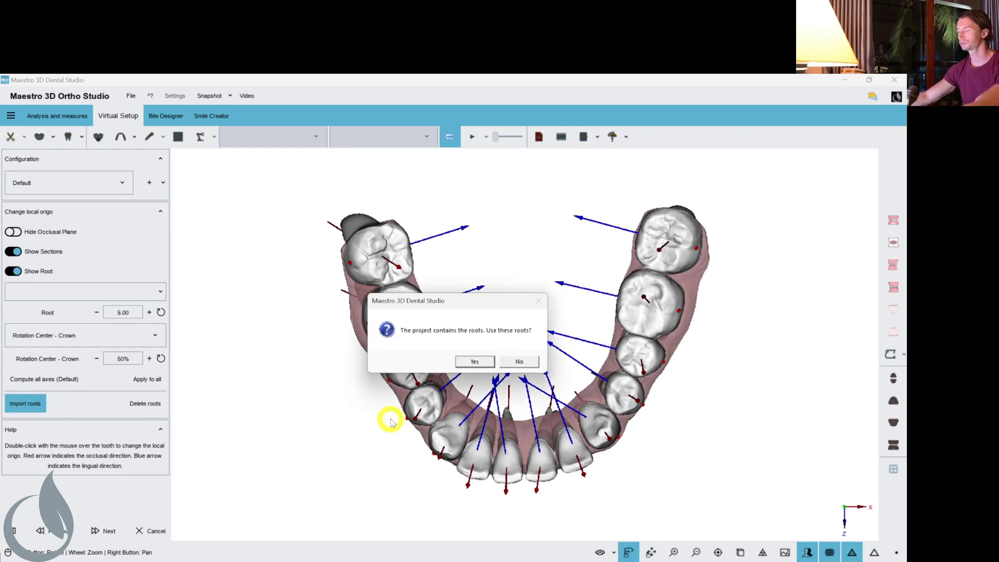
Use the project's stored CBCT roots and turn both models to show the front teeth.
{"action": "left_click", "coordinate": [472, 361]}
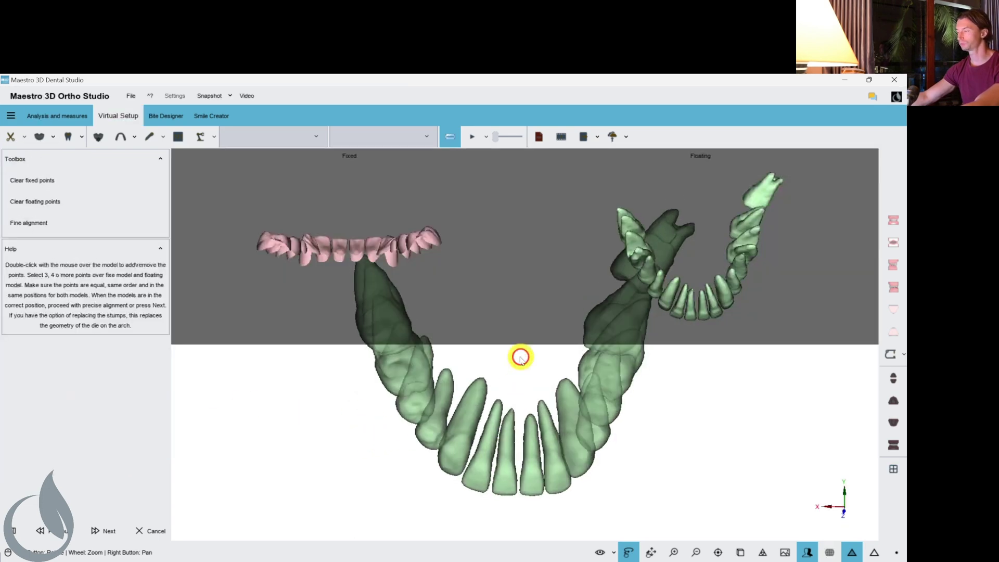
{"action": "left_click_drag", "start_coordinate": [745, 282], "coordinate": [685, 208]}
{"action": "scroll", "coordinate": [771, 245], "scroll_direction": "up", "scroll_amount": 3}
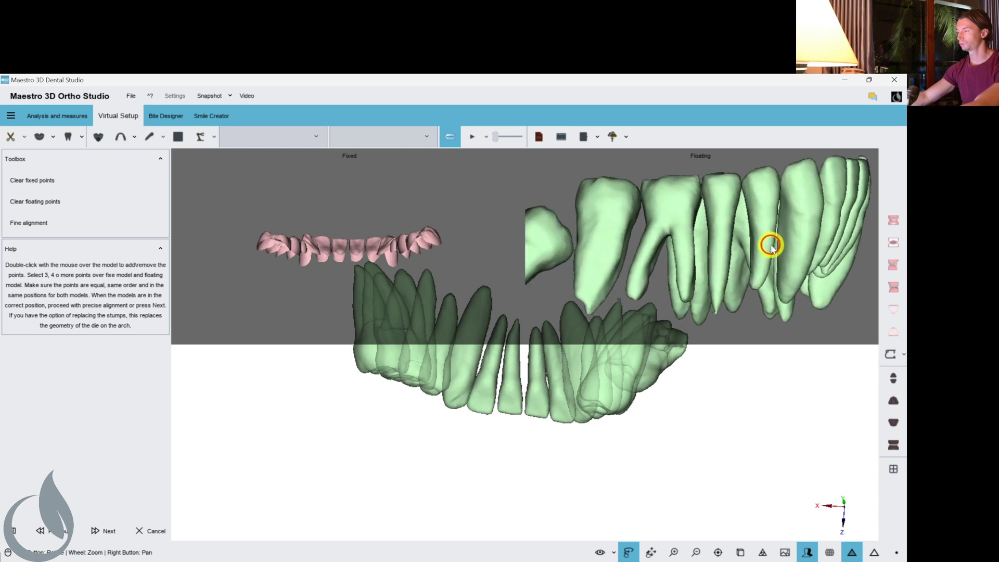
{"action": "left_click_drag", "start_coordinate": [290, 254], "coordinate": [375, 254]}
{"action": "scroll", "coordinate": [374, 254], "scroll_direction": "up", "scroll_amount": 5}
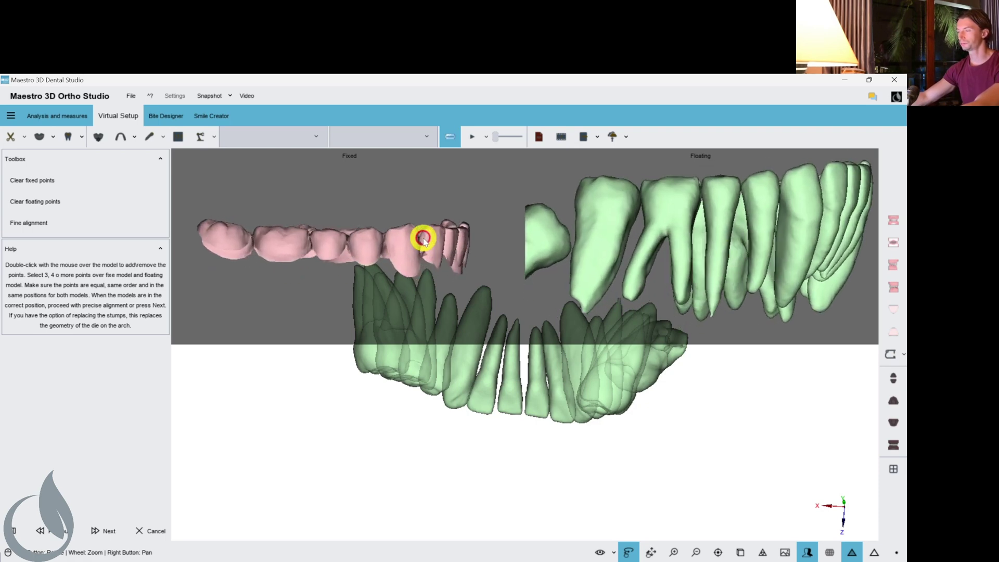
{"action": "scroll", "coordinate": [490, 241], "scroll_direction": "up", "scroll_amount": 3}
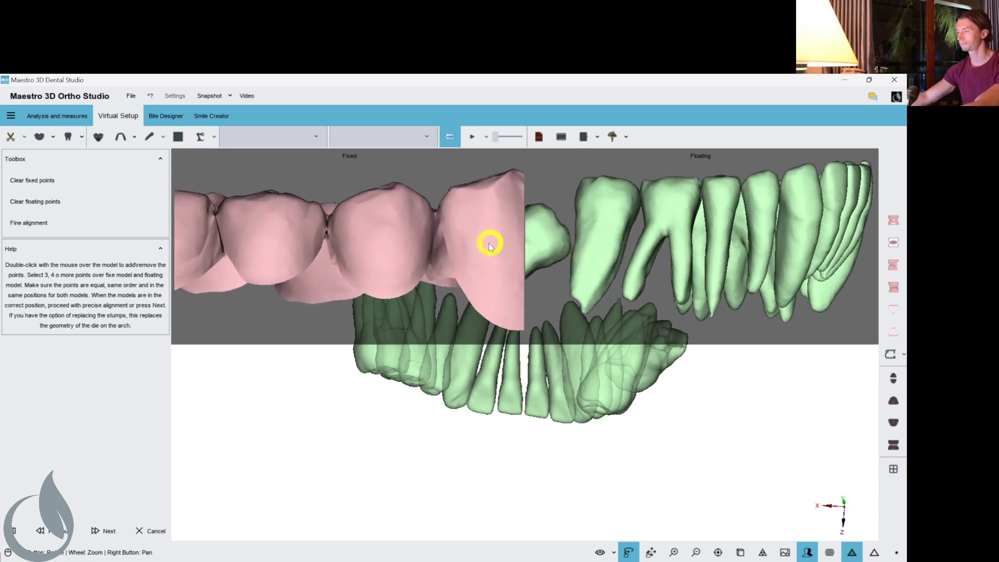
{"action": "scroll", "coordinate": [787, 232], "scroll_direction": "up", "scroll_amount": 5}
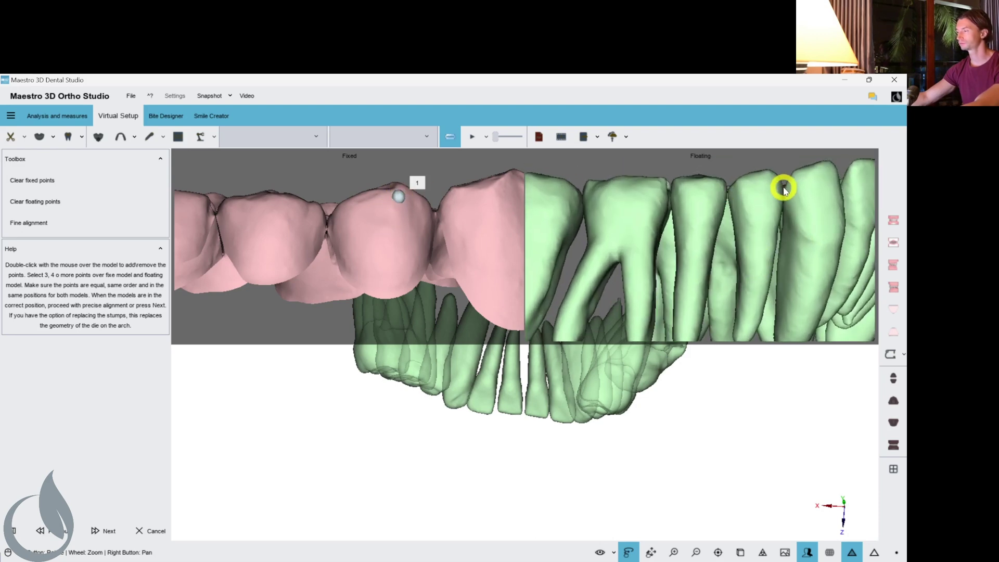
{"action": "scroll", "coordinate": [435, 250], "scroll_direction": "down", "scroll_amount": 2}
{"action": "left_click_drag", "start_coordinate": [435, 249], "coordinate": [367, 241]}
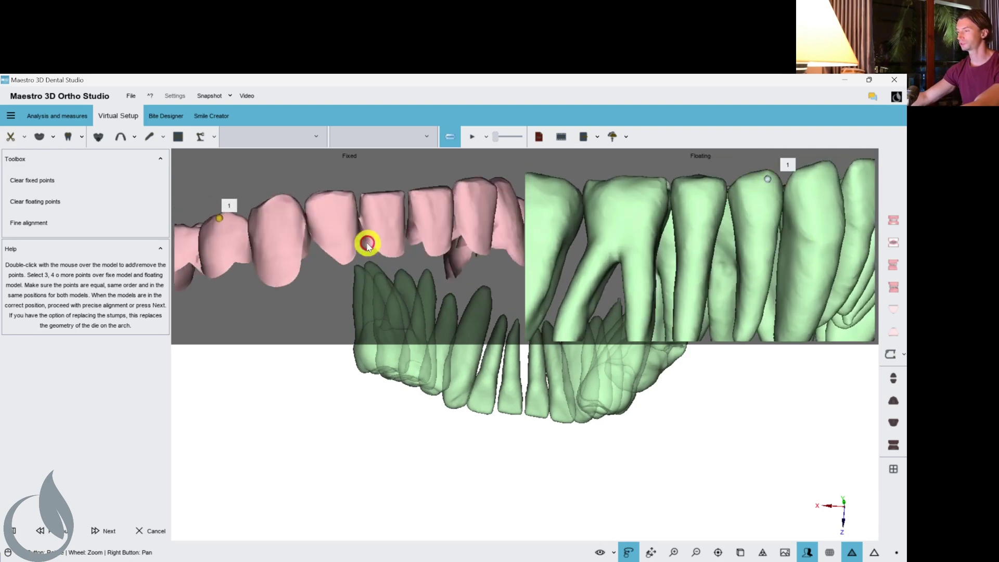
Place four matching point pairs on the green roots and pink crowns, then align the roots.
{"action": "double_click", "coordinate": [717, 224]}
{"action": "scroll", "coordinate": [718, 227], "scroll_direction": "down", "scroll_amount": 3}
{"action": "scroll", "coordinate": [698, 252], "scroll_direction": "up", "scroll_amount": 6}
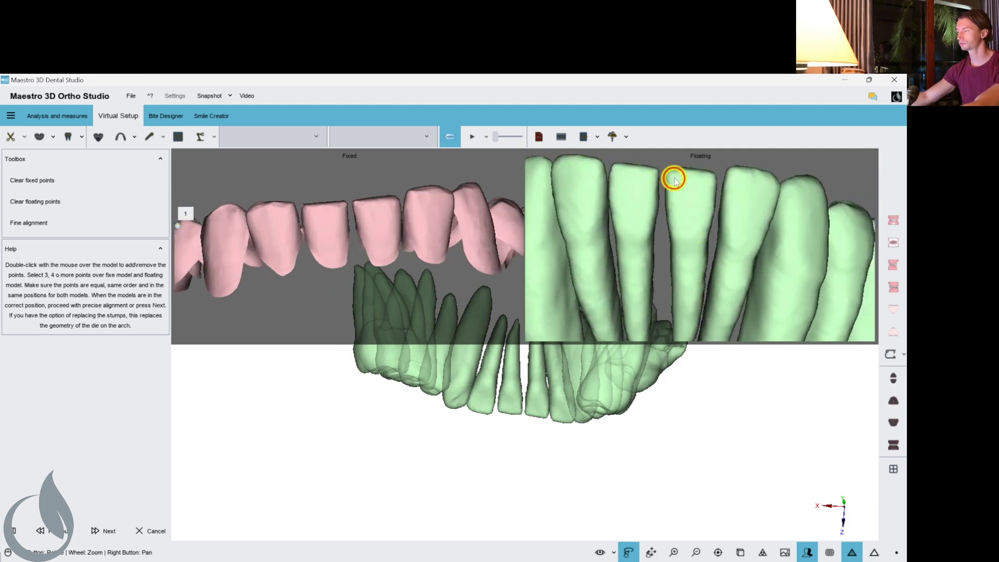
{"action": "scroll", "coordinate": [407, 205], "scroll_direction": "up", "scroll_amount": 3}
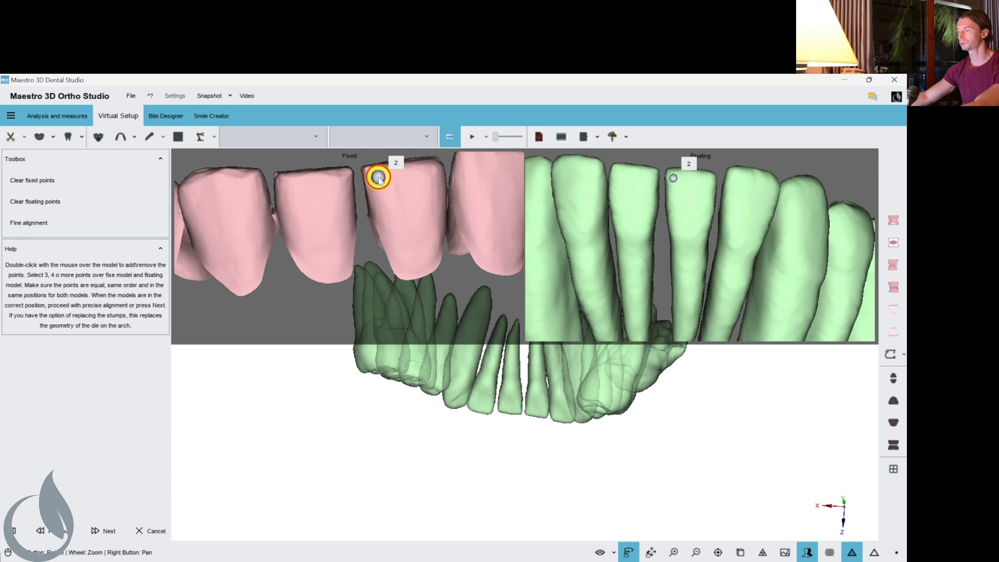
{"action": "scroll", "coordinate": [411, 213], "scroll_direction": "down", "scroll_amount": 3}
{"action": "left_click_drag", "start_coordinate": [424, 229], "coordinate": [350, 245]}
{"action": "scroll", "coordinate": [673, 225], "scroll_direction": "down", "scroll_amount": 3}
{"action": "left_click_drag", "start_coordinate": [674, 225], "coordinate": [669, 274]}
{"action": "scroll", "coordinate": [634, 215], "scroll_direction": "up", "scroll_amount": 4}
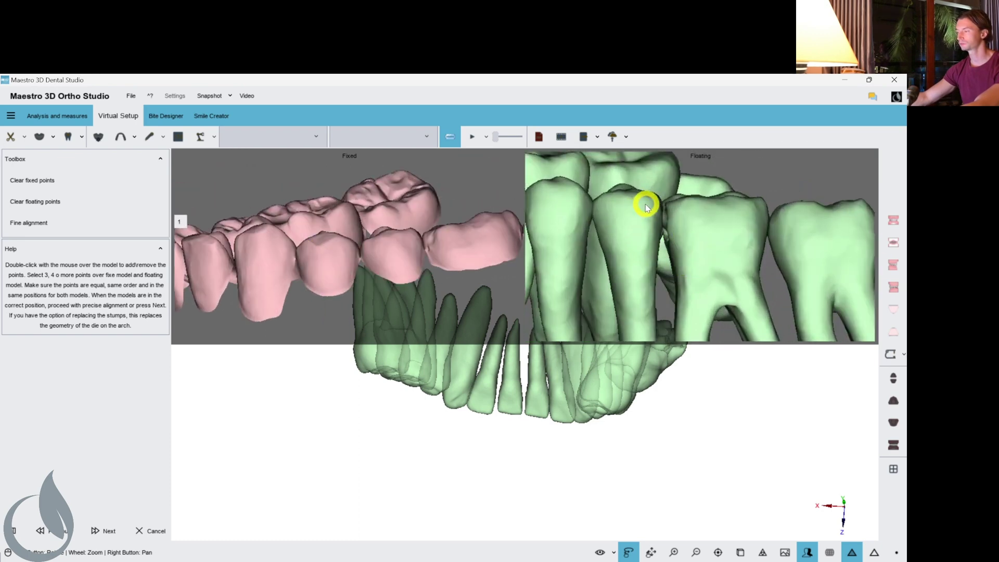
{"action": "scroll", "coordinate": [375, 252], "scroll_direction": "up", "scroll_amount": 2}
{"action": "double_click", "coordinate": [341, 245]}
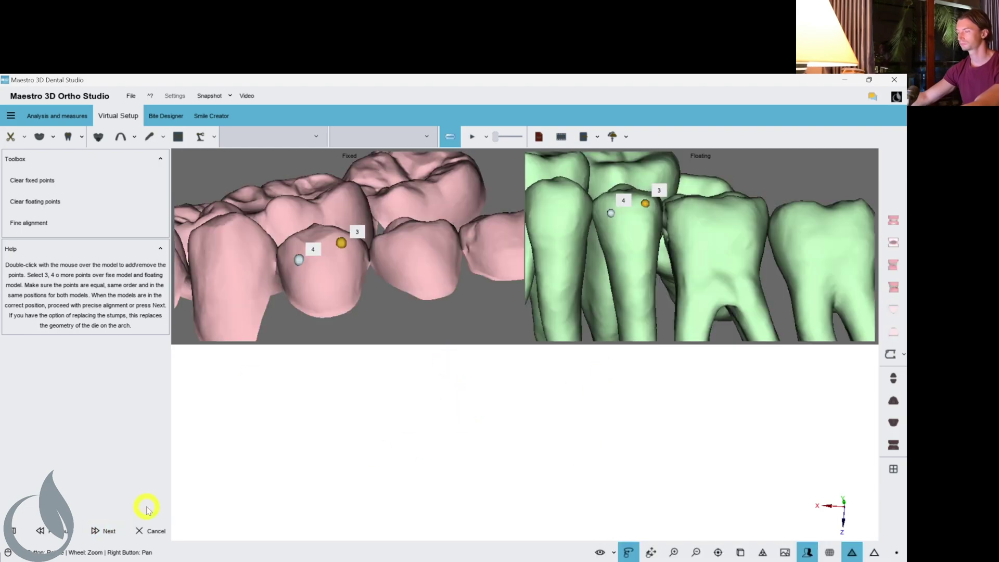
{"action": "left_click", "coordinate": [104, 530]}
{"action": "left_click_drag", "start_coordinate": [485, 409], "coordinate": [483, 374]}
Finish the local-origin step, save the updated setup, and inspect the lower crowns in bone.
{"action": "left_click", "coordinate": [104, 531]}
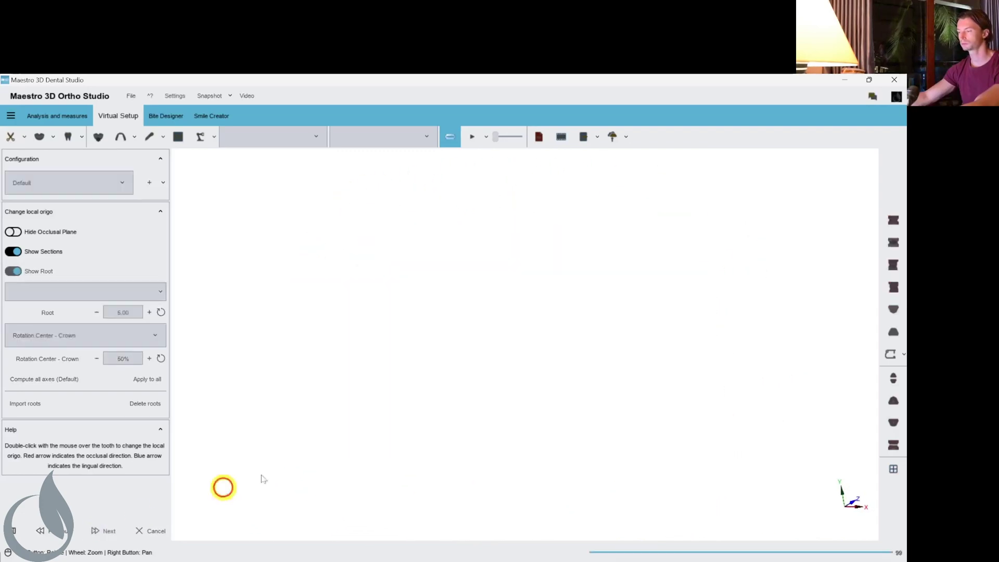
{"action": "left_click", "coordinate": [465, 361]}
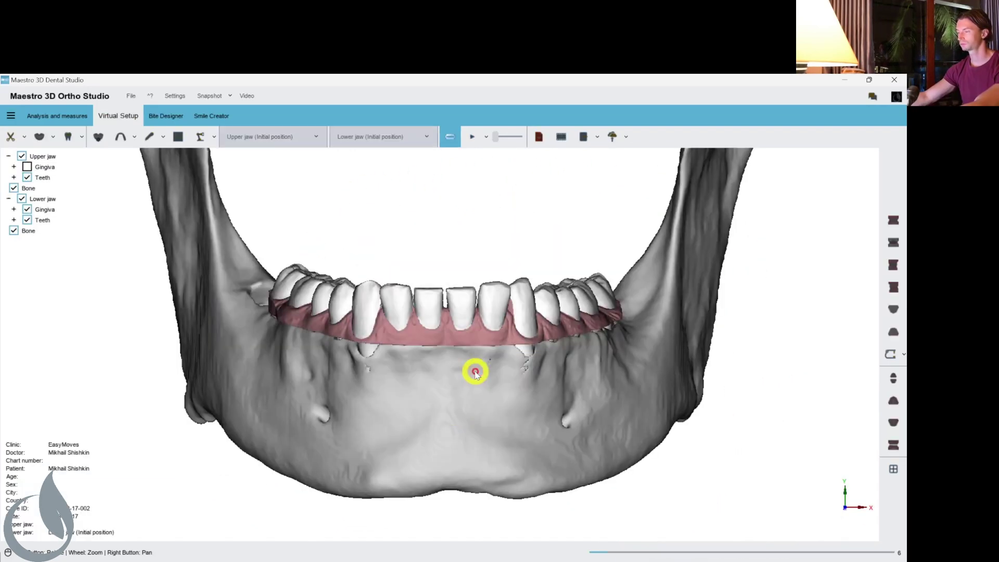
{"action": "left_click_drag", "start_coordinate": [471, 373], "coordinate": [480, 418]}
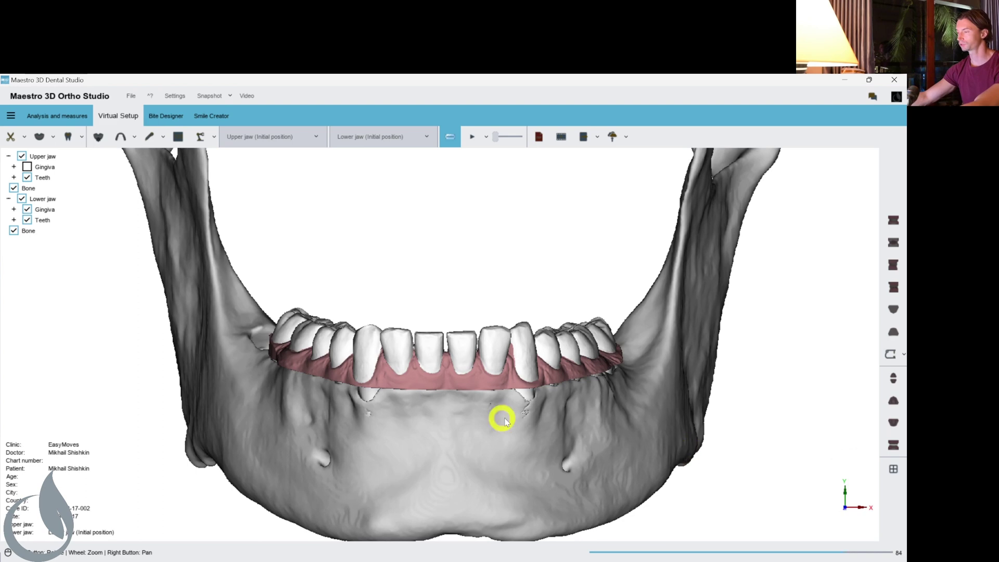
{"action": "left_click_drag", "start_coordinate": [504, 421], "coordinate": [434, 406]}
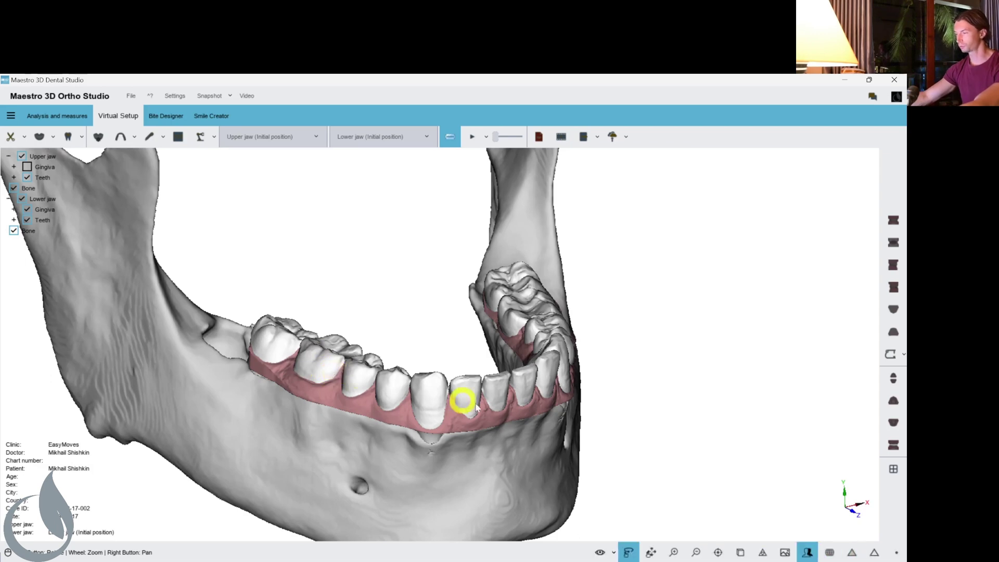
{"action": "left_click_drag", "start_coordinate": [474, 406], "coordinate": [504, 415]}
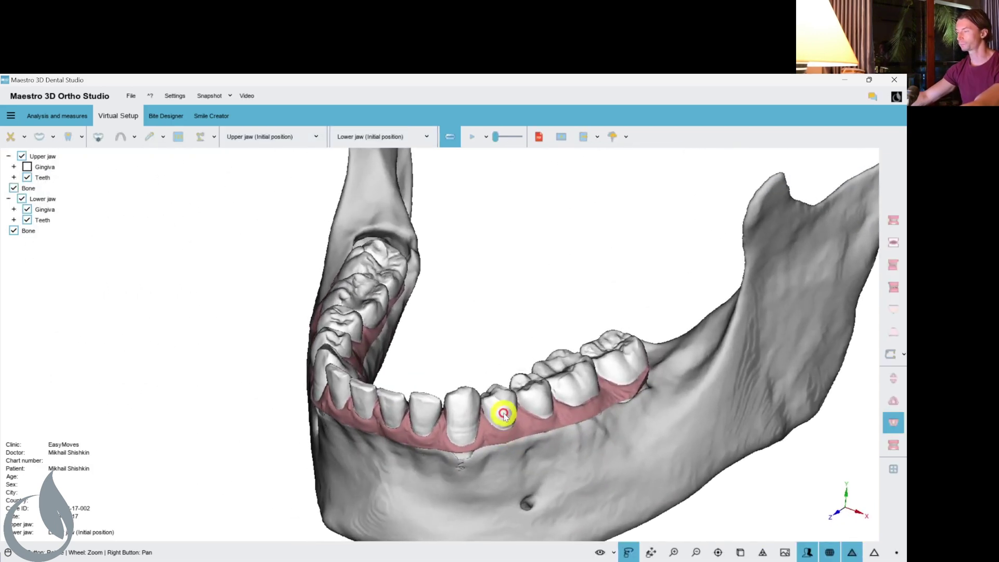
{"action": "left_click_drag", "start_coordinate": [435, 431], "coordinate": [440, 385]}
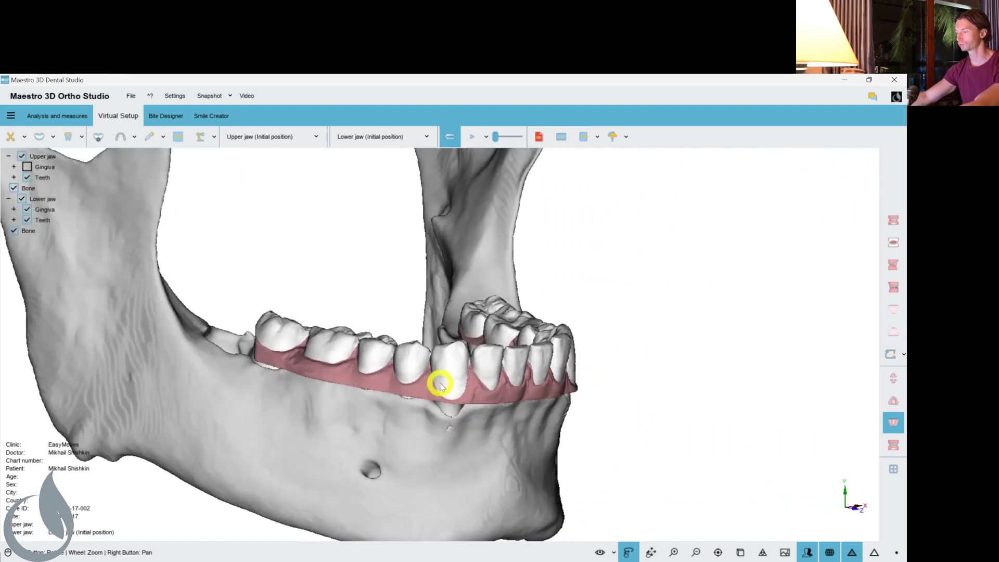
{"action": "left_click_drag", "start_coordinate": [497, 396], "coordinate": [863, 443]}
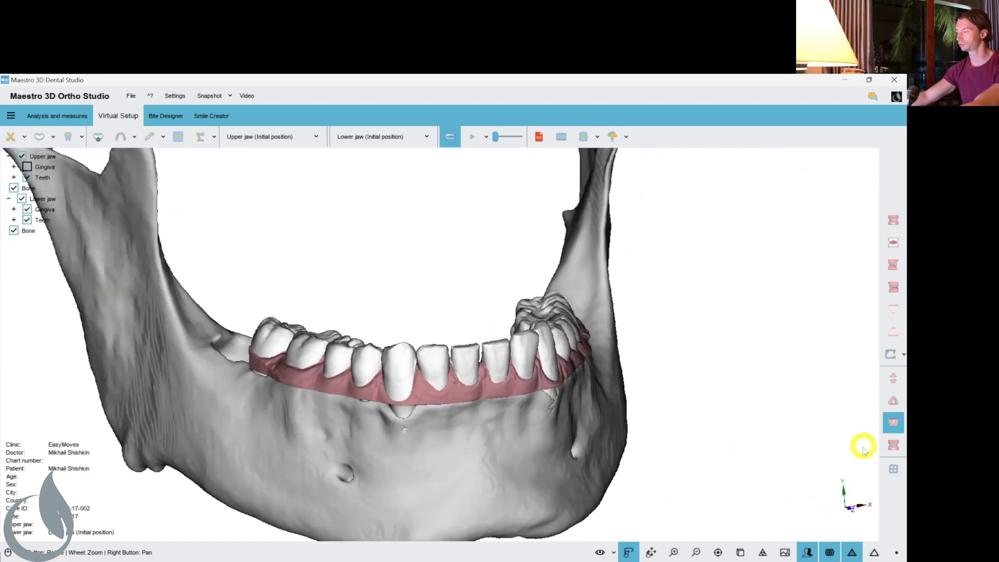
Orbit the full skull round to a frontal view of both arches in occlusion.
{"action": "left_click", "coordinate": [894, 447]}
{"action": "left_click_drag", "start_coordinate": [603, 402], "coordinate": [392, 392]}
{"action": "left_click_drag", "start_coordinate": [539, 412], "coordinate": [473, 367]}
{"action": "left_click_drag", "start_coordinate": [657, 428], "coordinate": [629, 443]}
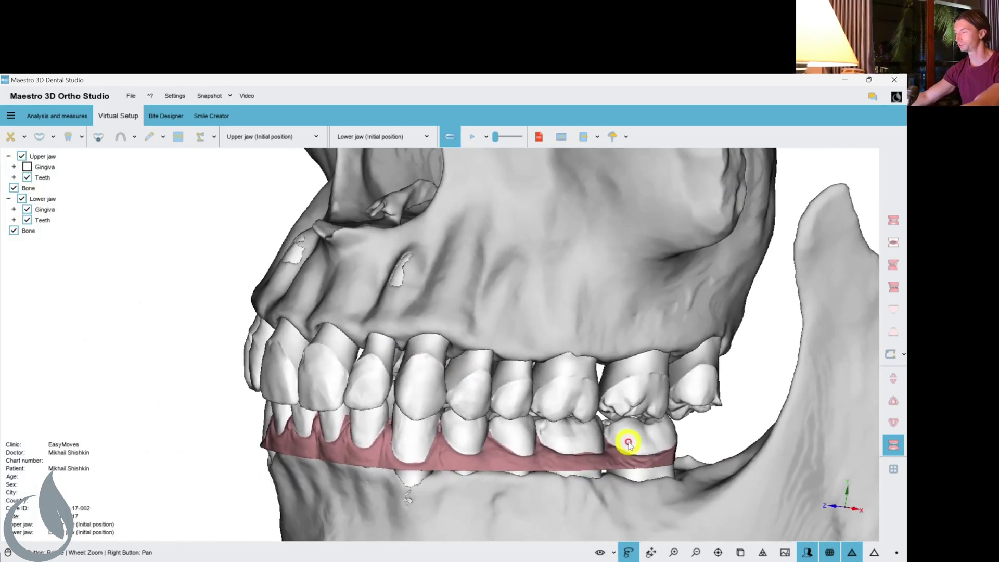
{"action": "left_click_drag", "start_coordinate": [458, 400], "coordinate": [541, 395]}
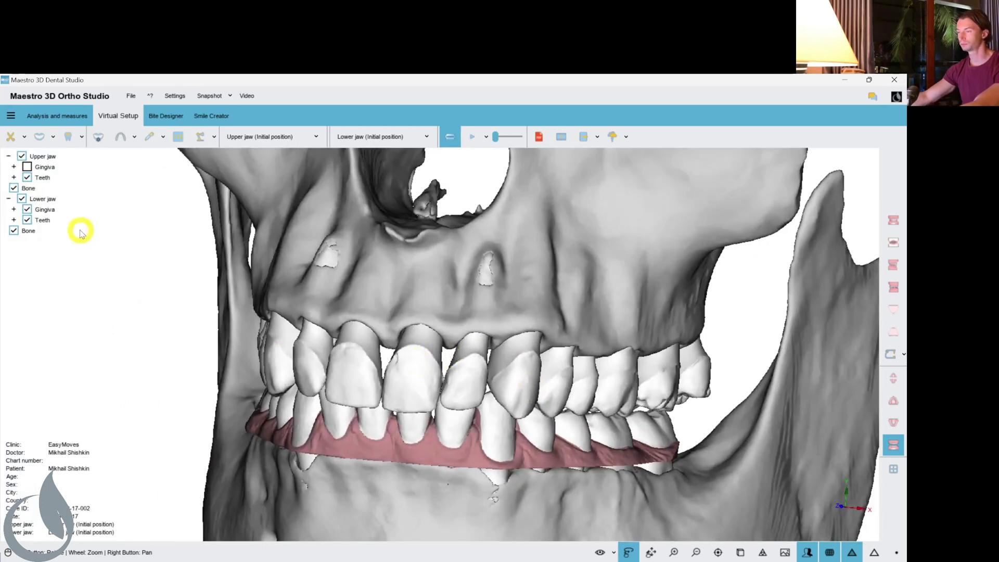
{"action": "left_click_drag", "start_coordinate": [462, 441], "coordinate": [3, 171]}
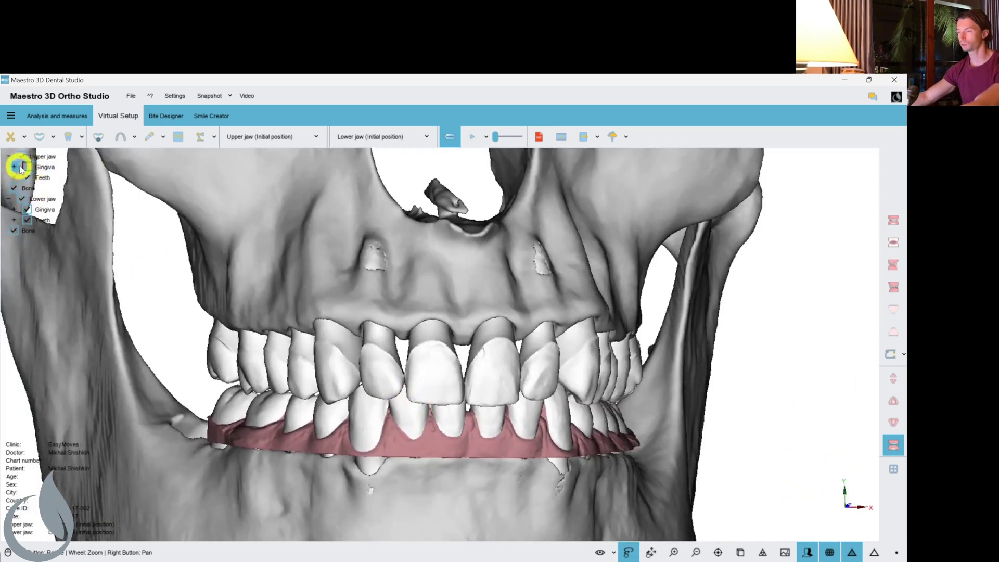
Zoom and orbit the skull to check the bite from the side, front and below.
{"action": "scroll", "coordinate": [495, 379], "scroll_direction": "down", "scroll_amount": 4}
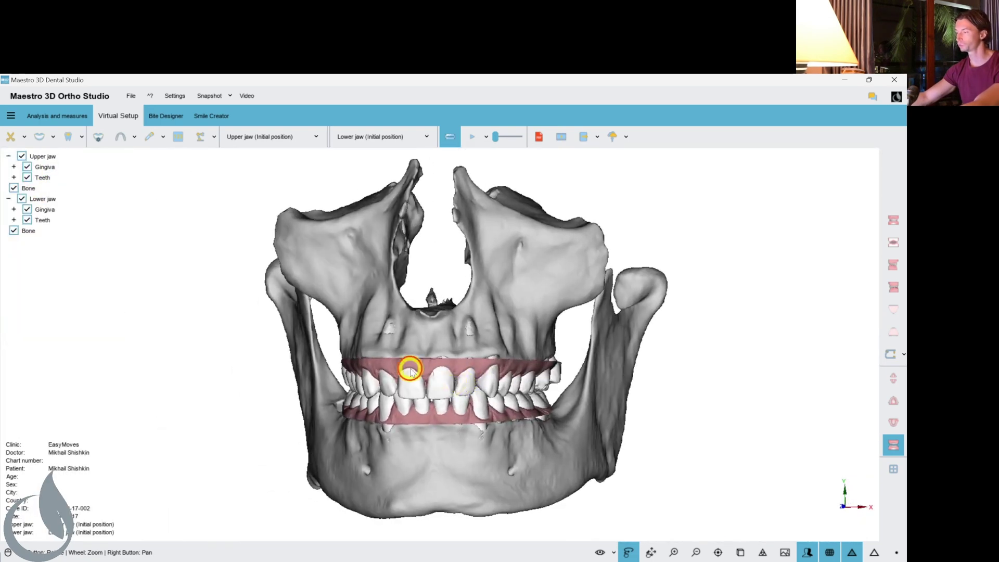
{"action": "left_click_drag", "start_coordinate": [518, 394], "coordinate": [383, 408]}
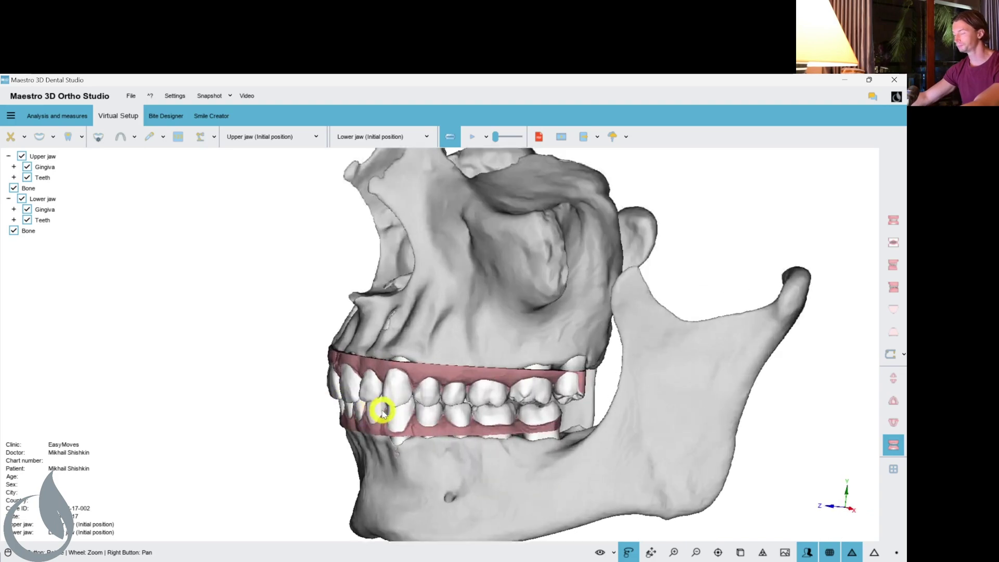
{"action": "scroll", "coordinate": [368, 420], "scroll_direction": "up", "scroll_amount": 5}
{"action": "scroll", "coordinate": [368, 420], "scroll_direction": "down", "scroll_amount": 5}
{"action": "left_click_drag", "start_coordinate": [495, 413], "coordinate": [334, 386]}
{"action": "scroll", "coordinate": [478, 368], "scroll_direction": "up", "scroll_amount": 3}
{"action": "scroll", "coordinate": [465, 386], "scroll_direction": "down", "scroll_amount": 4}
{"action": "scroll", "coordinate": [433, 387], "scroll_direction": "up", "scroll_amount": 3}
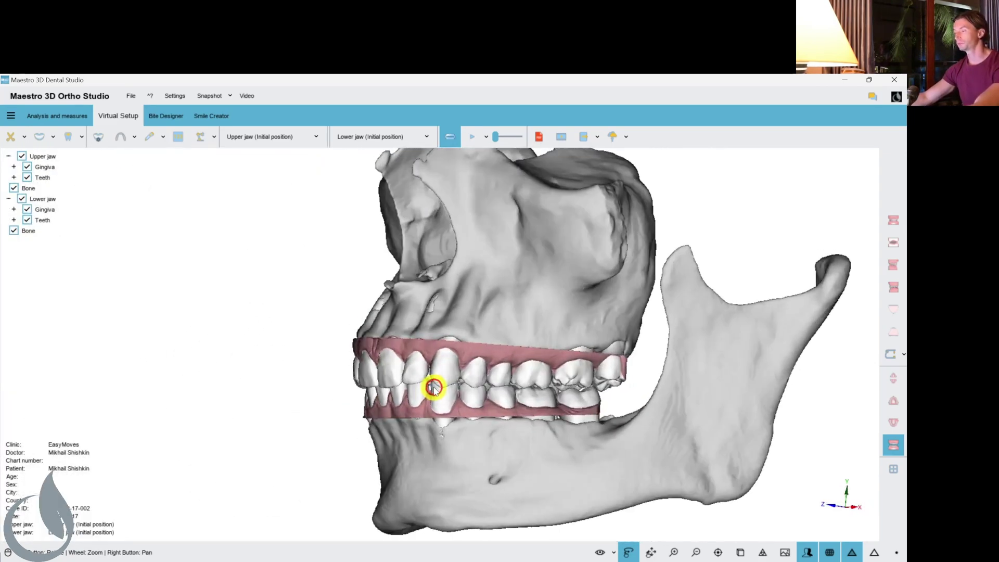
{"action": "left_click_drag", "start_coordinate": [434, 388], "coordinate": [483, 333]}
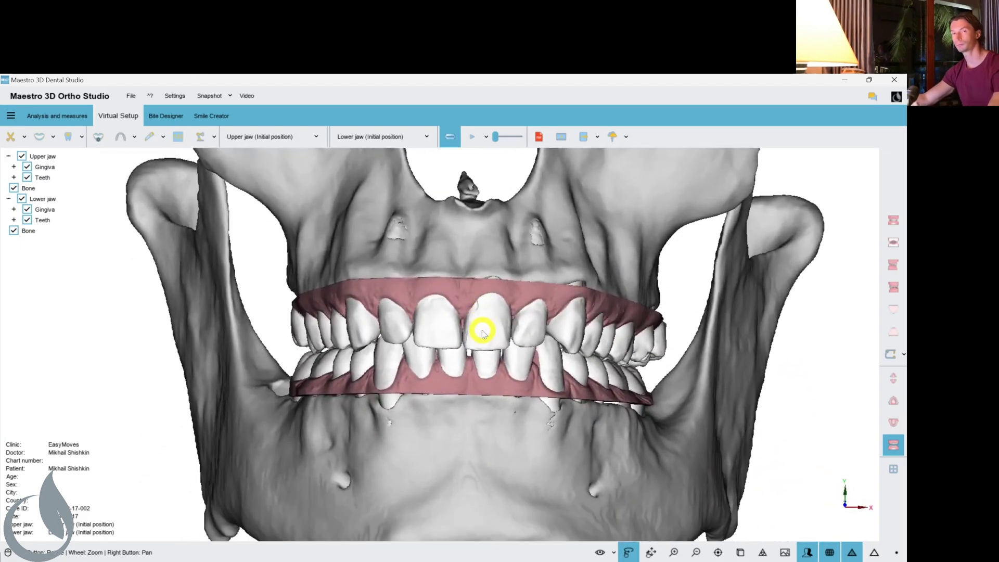